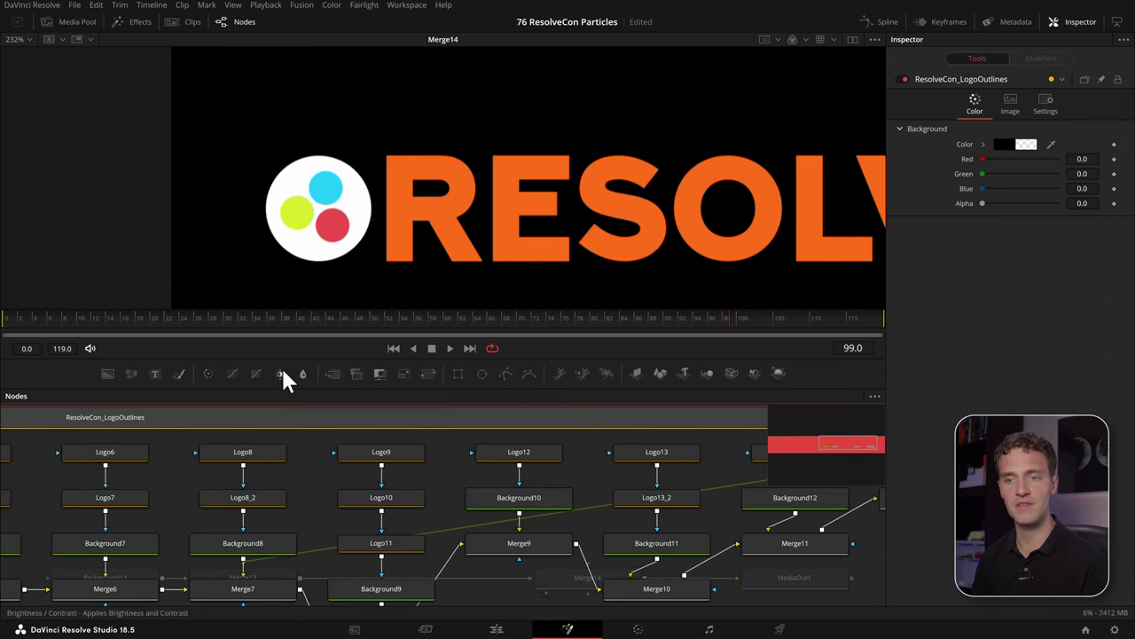
Inspect the Logo2 and Logo3 circles and bypass Merge2, Merge3 and Merge4 with Ctrl+P
scroll(255, 514, "left", 8)
left_click_drag(254, 450, 494, 436)
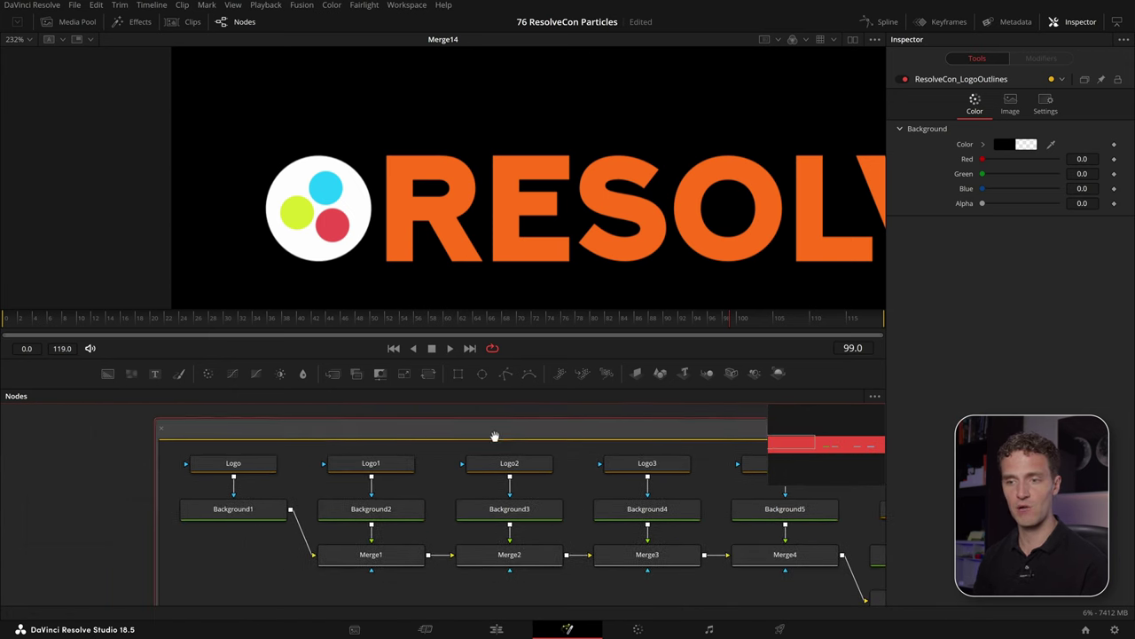
left_click(396, 466)
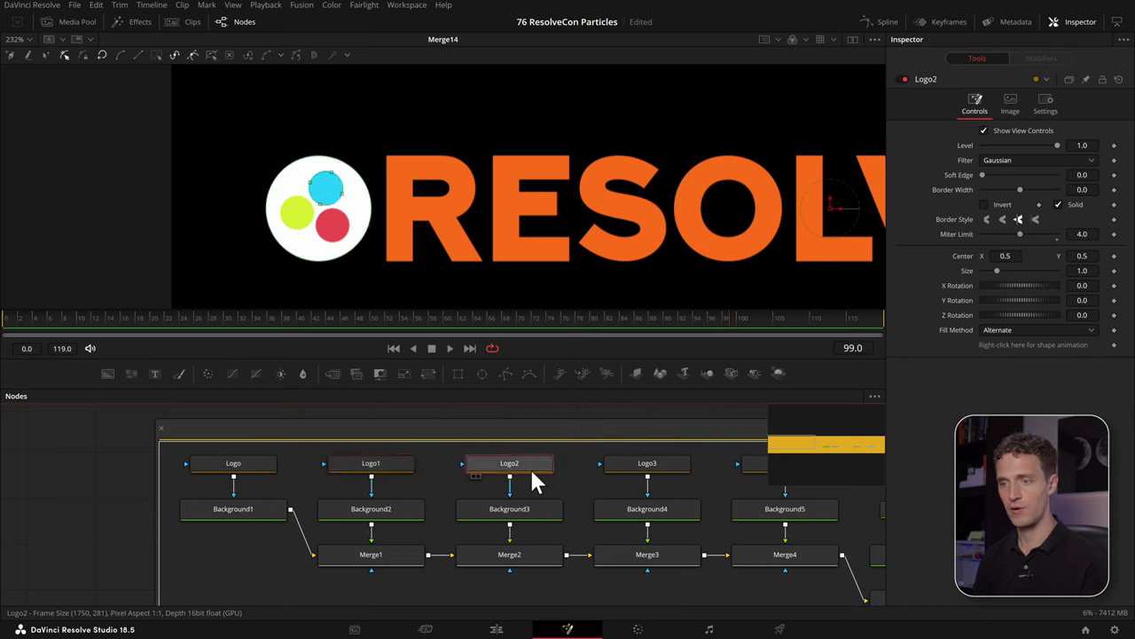
left_click(642, 462)
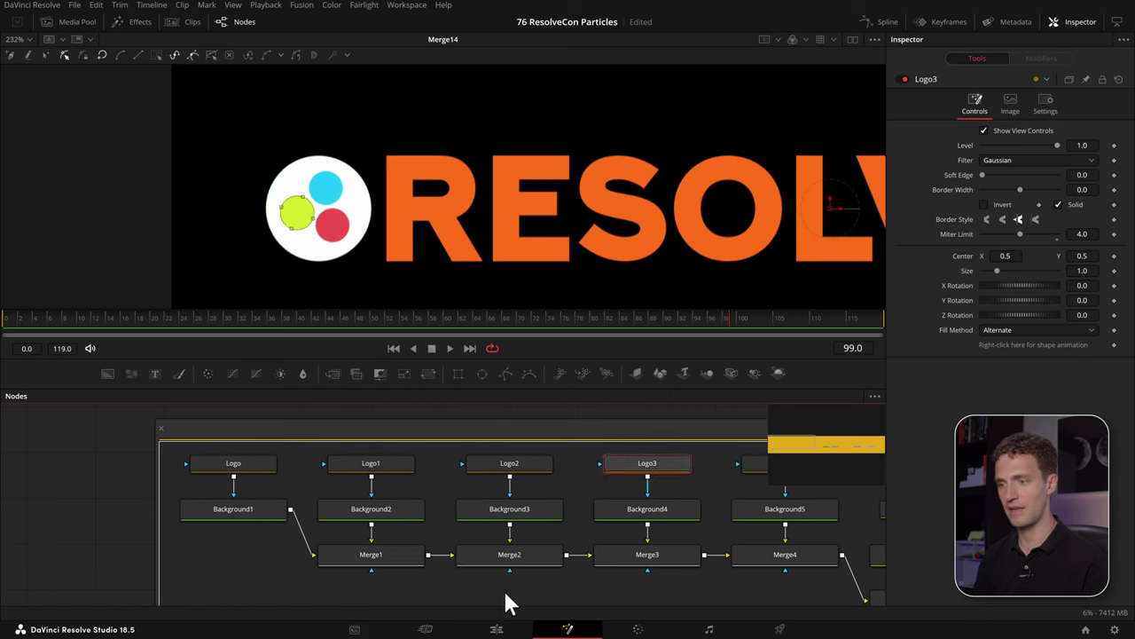
left_click_drag(507, 598, 754, 559)
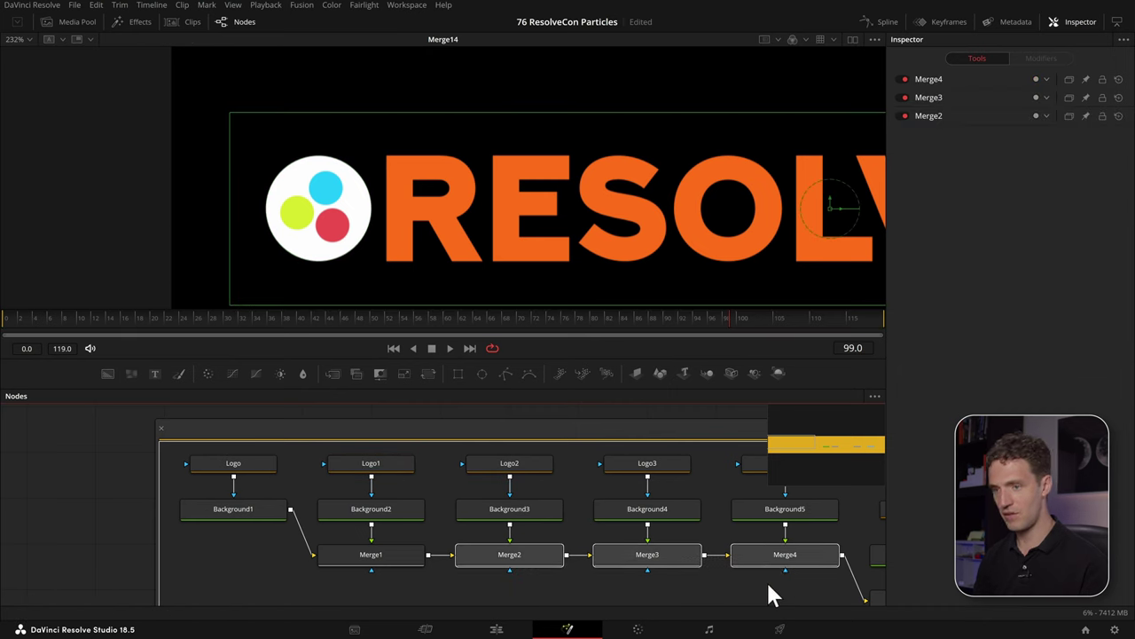
key("ctrl+p")
key("ctrl+p")
key("ctrl+p")
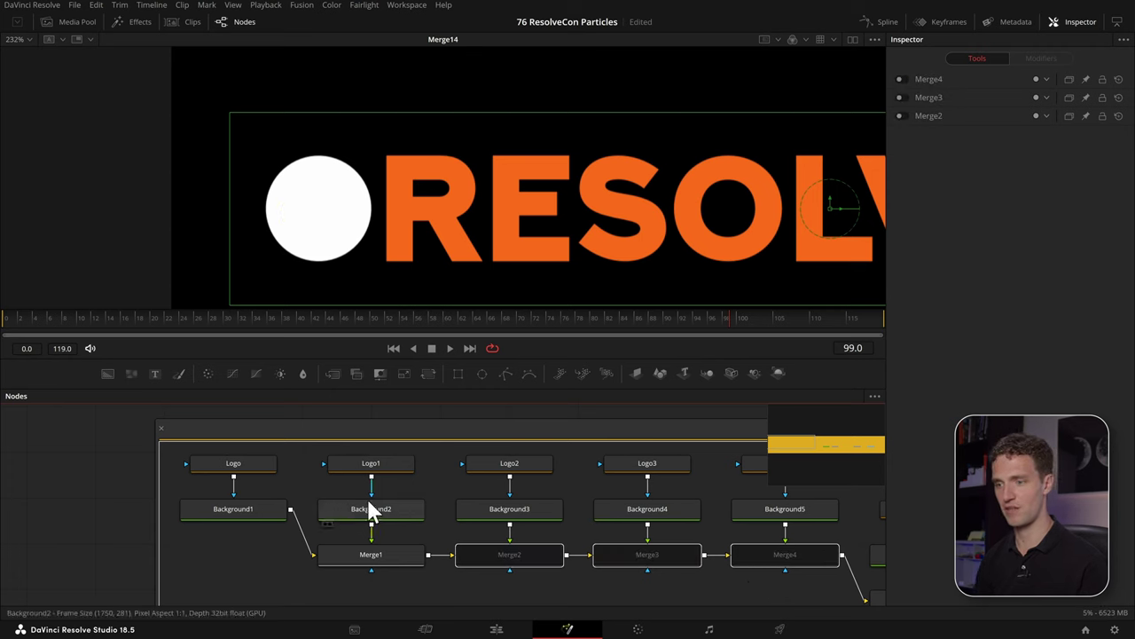
Recheck Logo2–Logo4, re-enable the three merges, and close the logo-outlines group
left_click(514, 462)
left_click(674, 465)
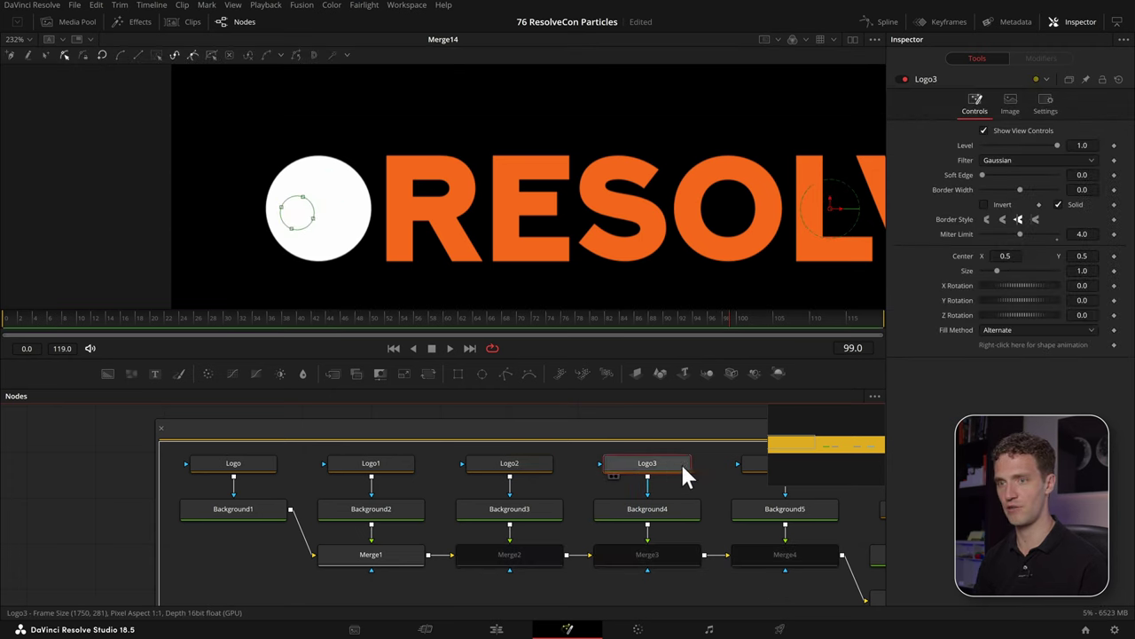
left_click(753, 468)
left_click_drag(523, 603, 794, 554)
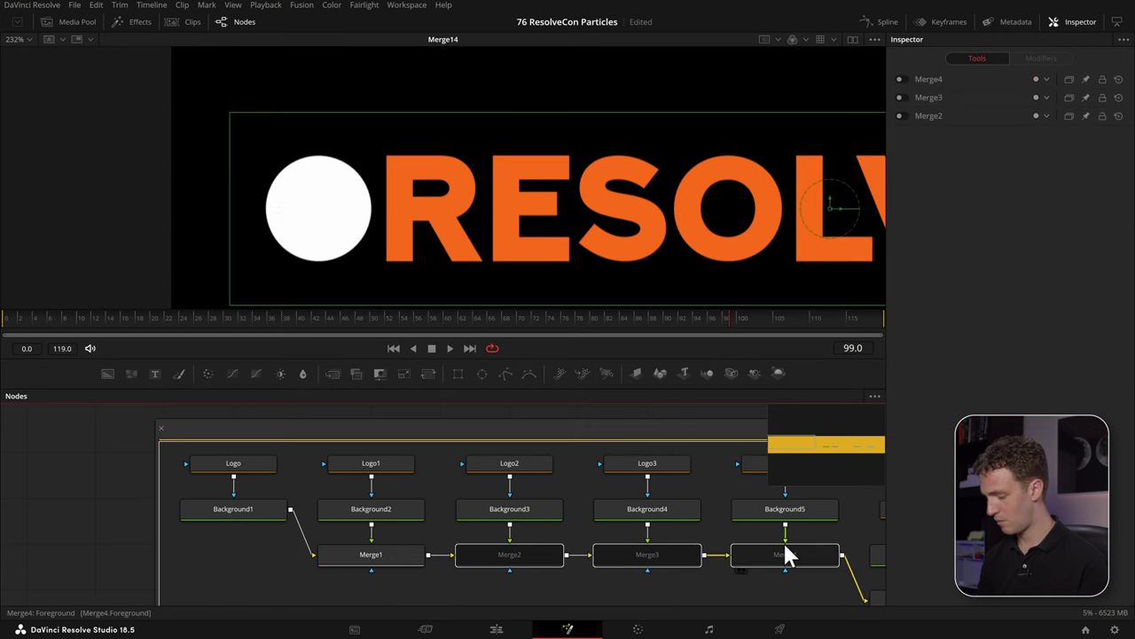
key("ctrl+p")
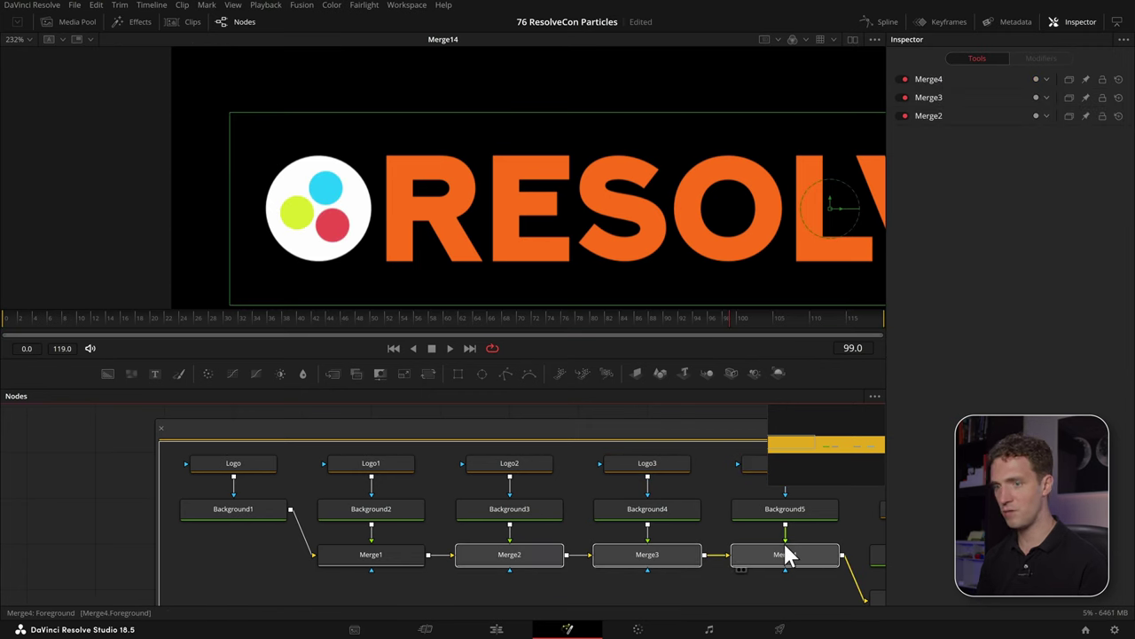
left_click(162, 429)
left_click(826, 452)
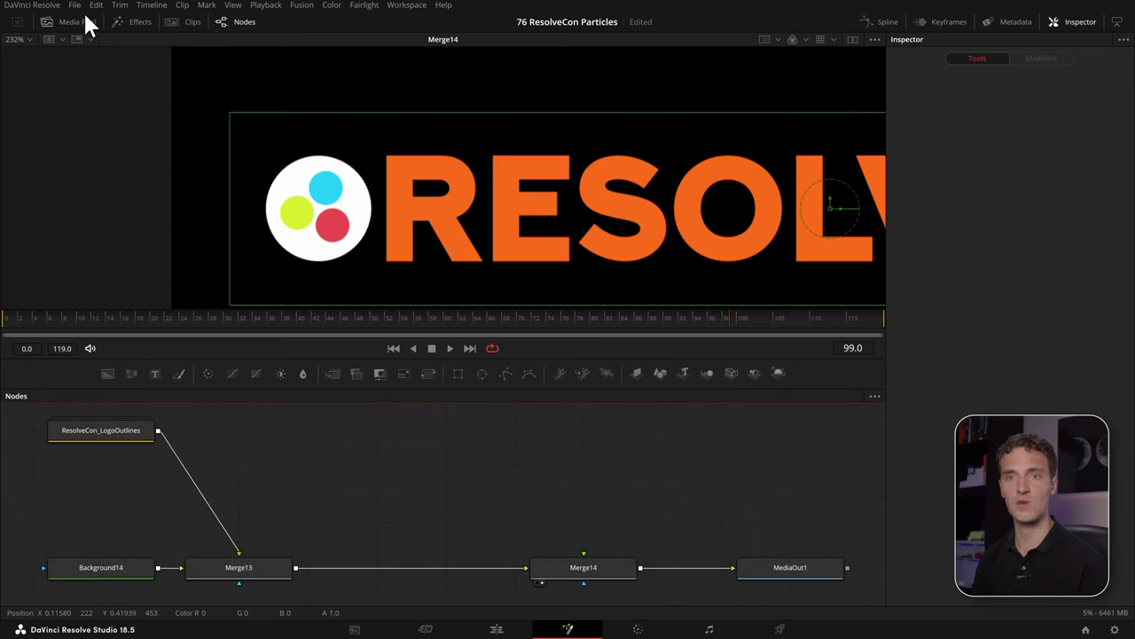
Add pEmitter1 from the Particles tools and connect it into a new pRender1 node
left_click(144, 22)
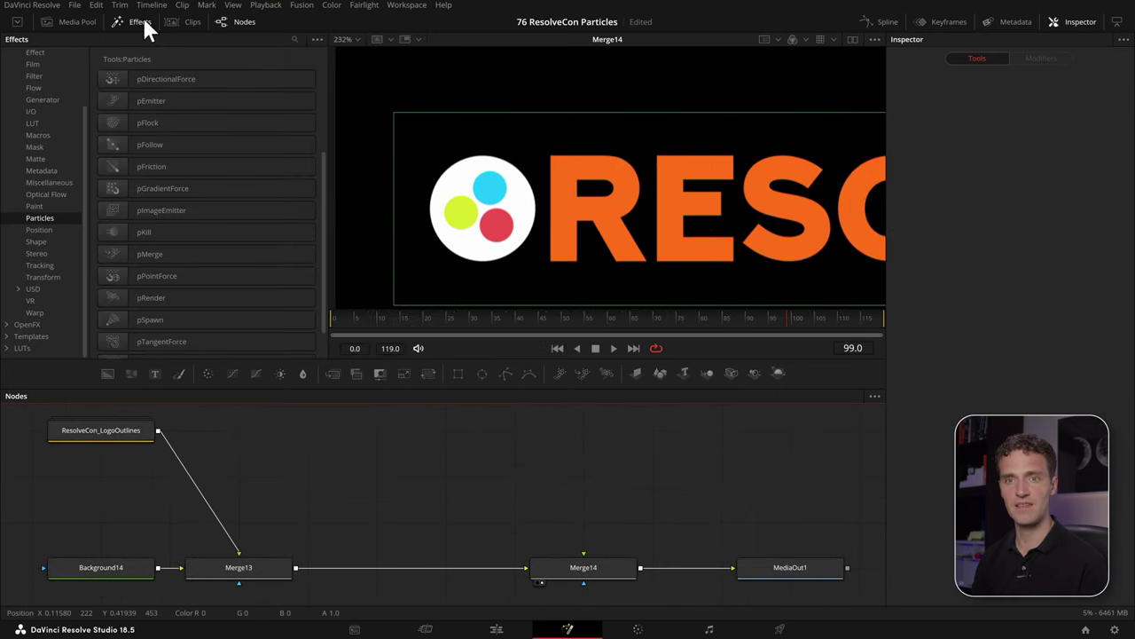
scroll(32, 222, "up", 3)
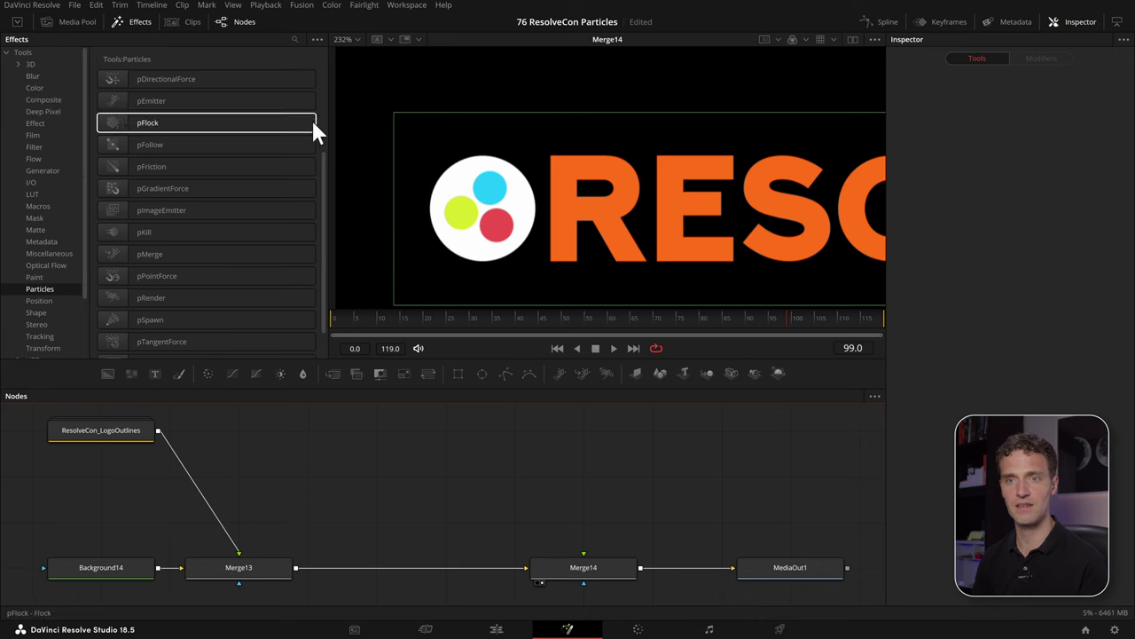
scroll(305, 237, "down", 2)
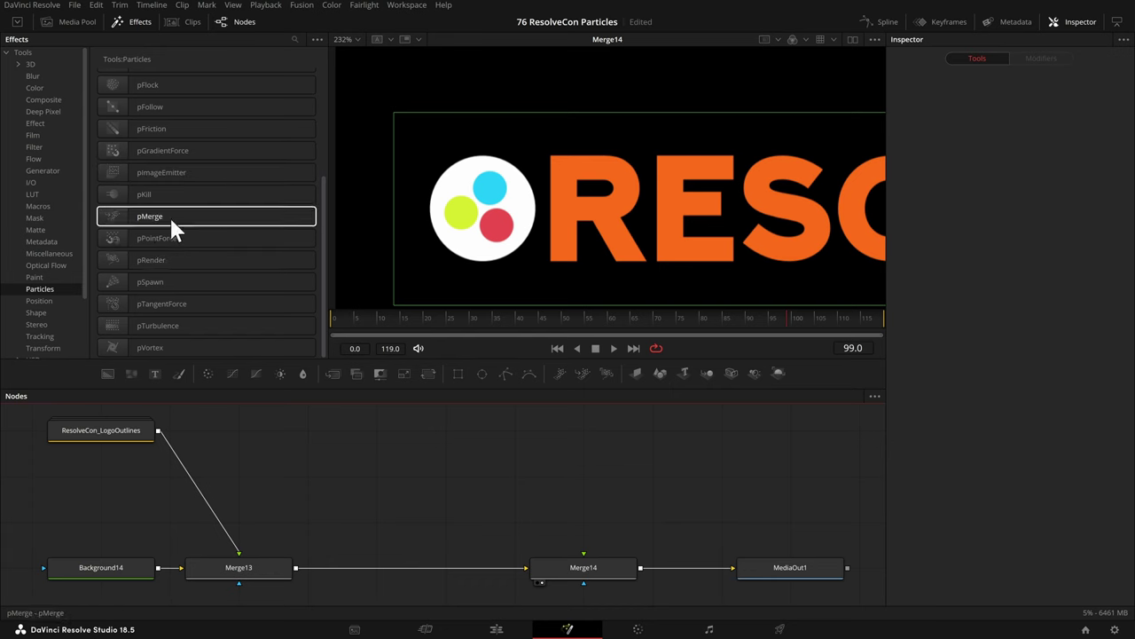
scroll(191, 124, "up", 3)
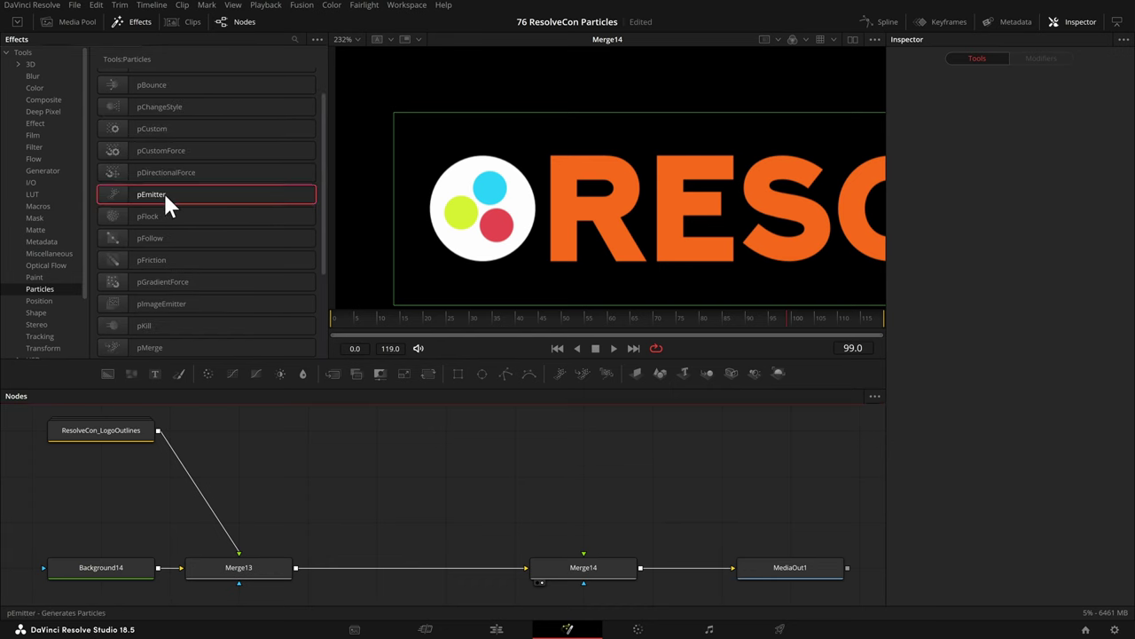
left_click_drag(572, 521, 453, 458)
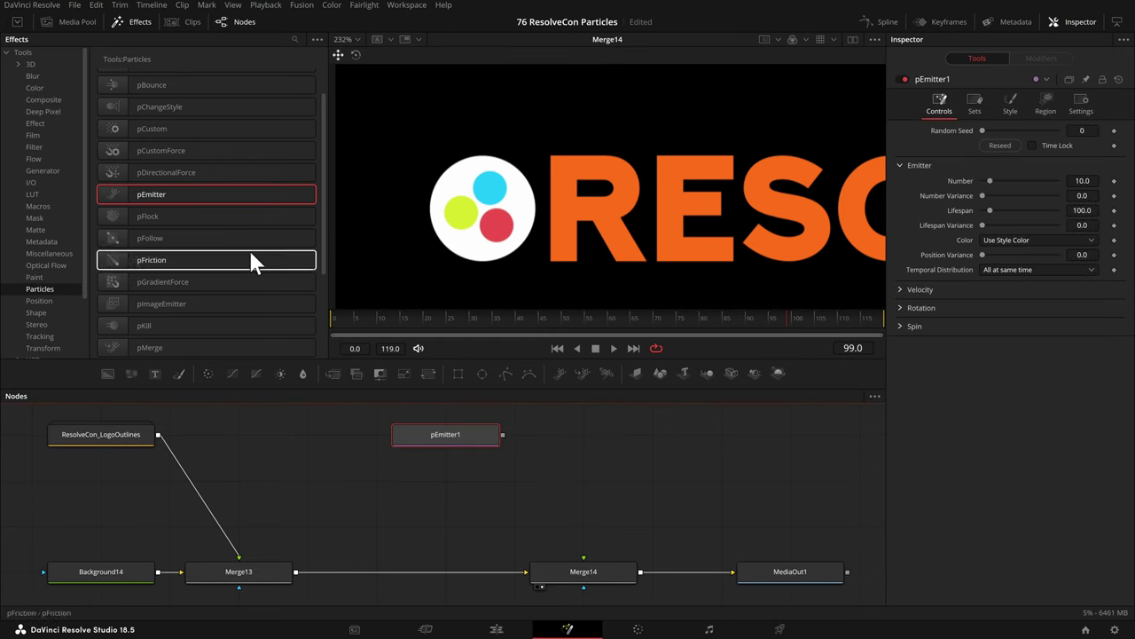
scroll(190, 304, "down", 2)
left_click_drag(153, 323, 621, 436)
left_click_drag(502, 433, 686, 435)
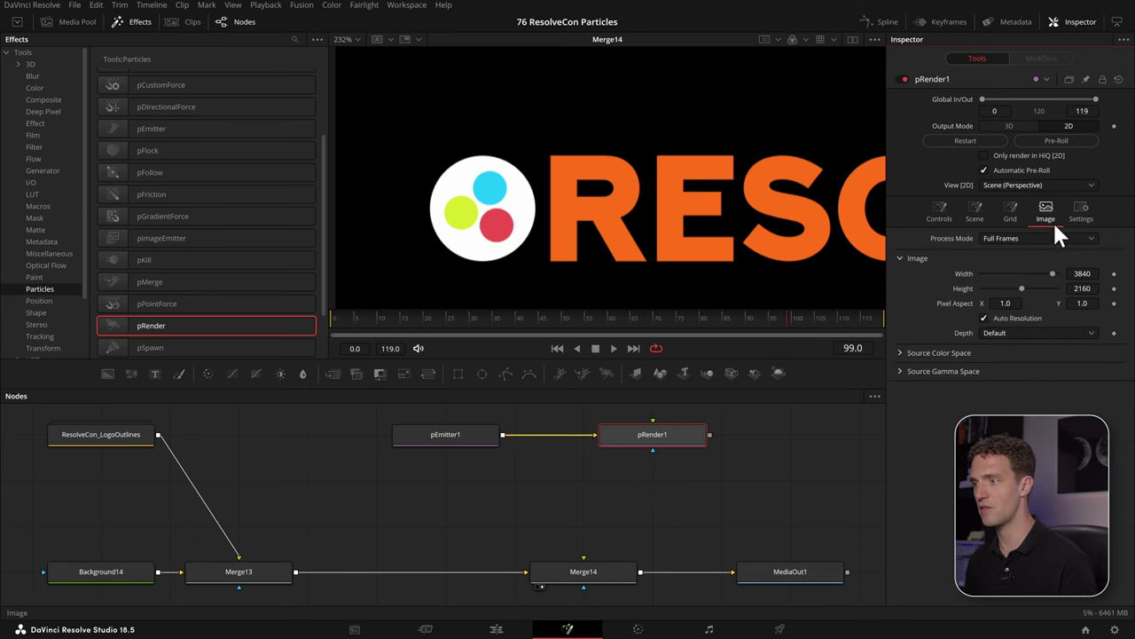
View pRender1 and toggle the viewer's checkerboard underlay on and back off
key("1")
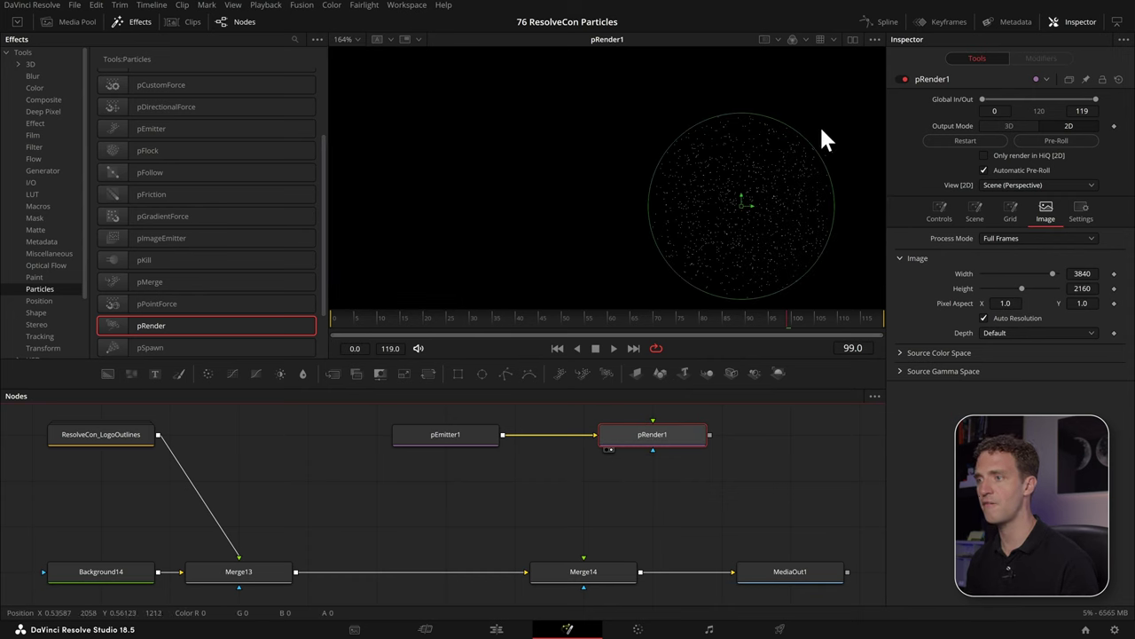
left_click(874, 39)
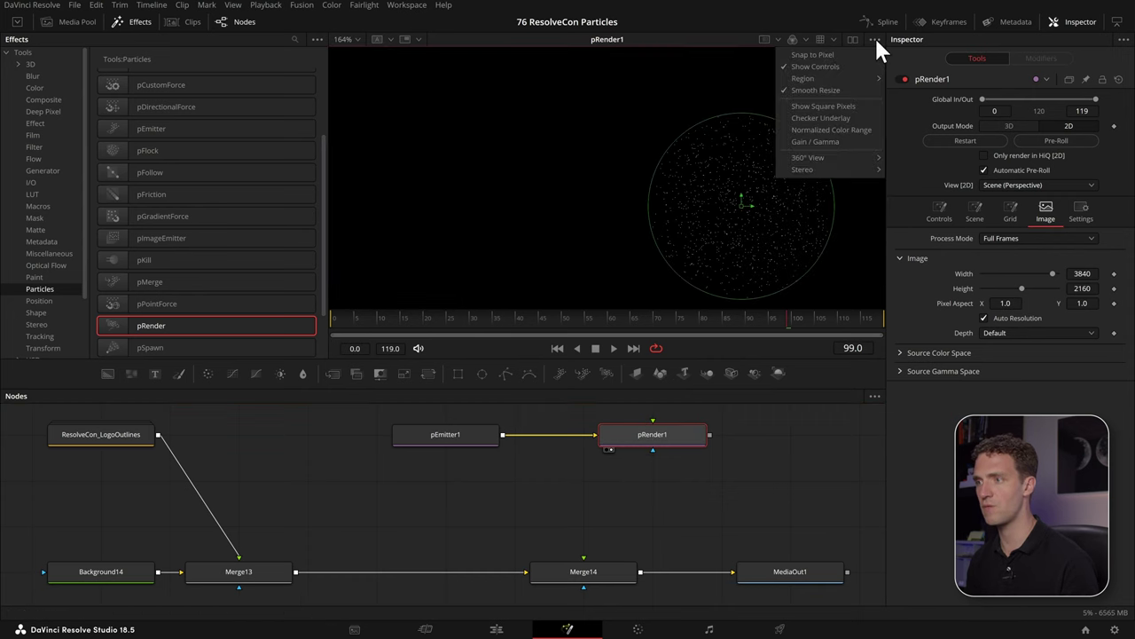
left_click(818, 119)
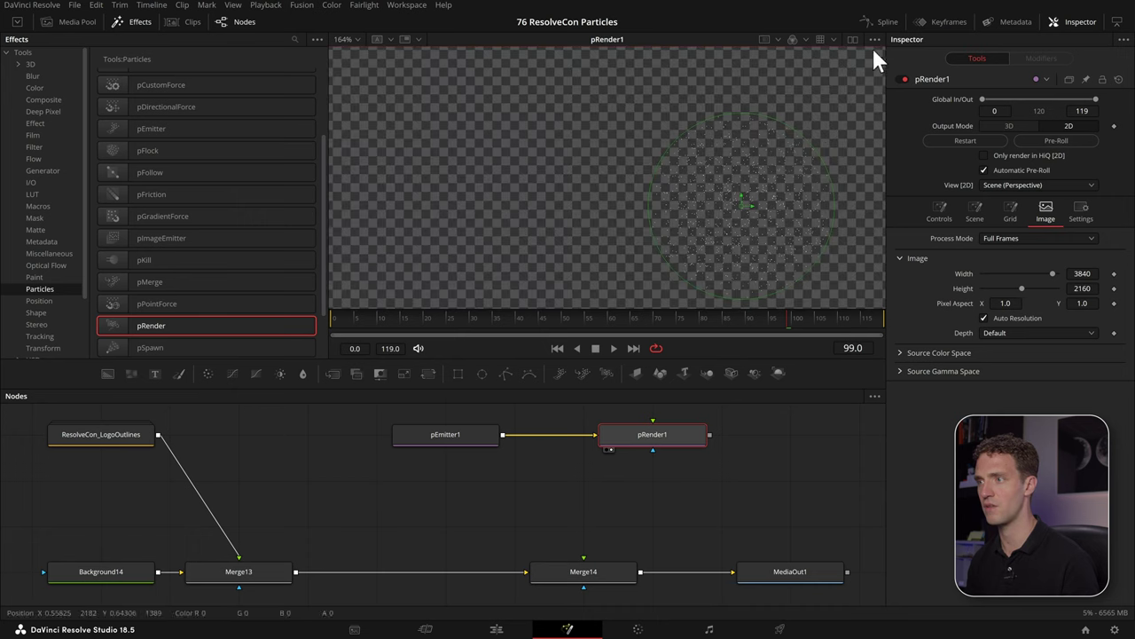
left_click(874, 39)
left_click(830, 117)
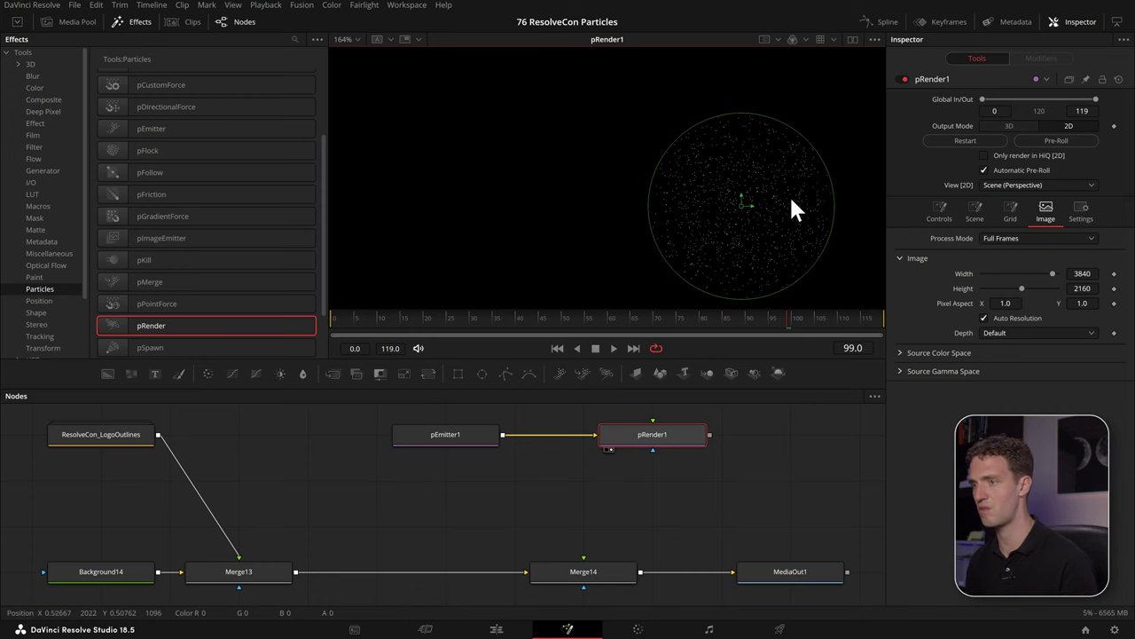
scroll(789, 194, "down", 2)
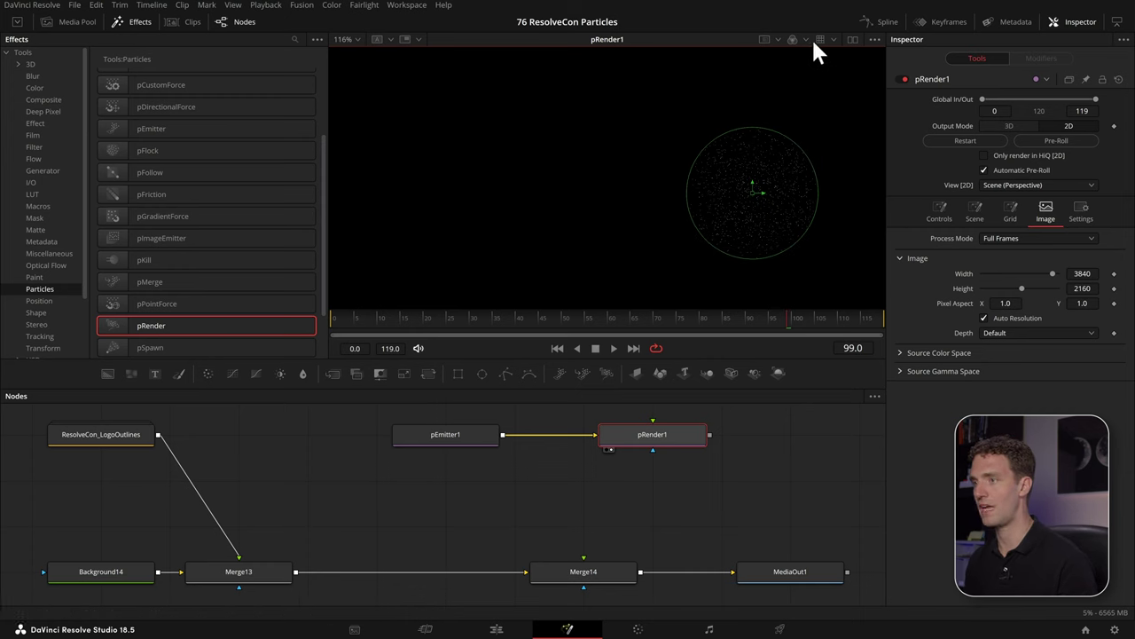
left_click(792, 41)
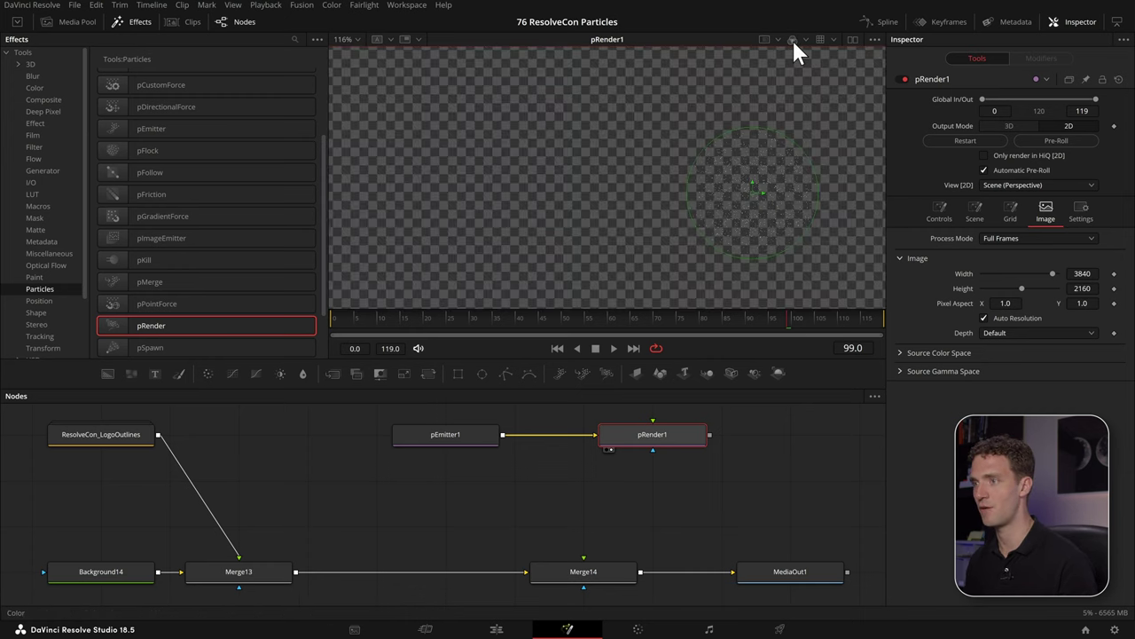
left_click(792, 40)
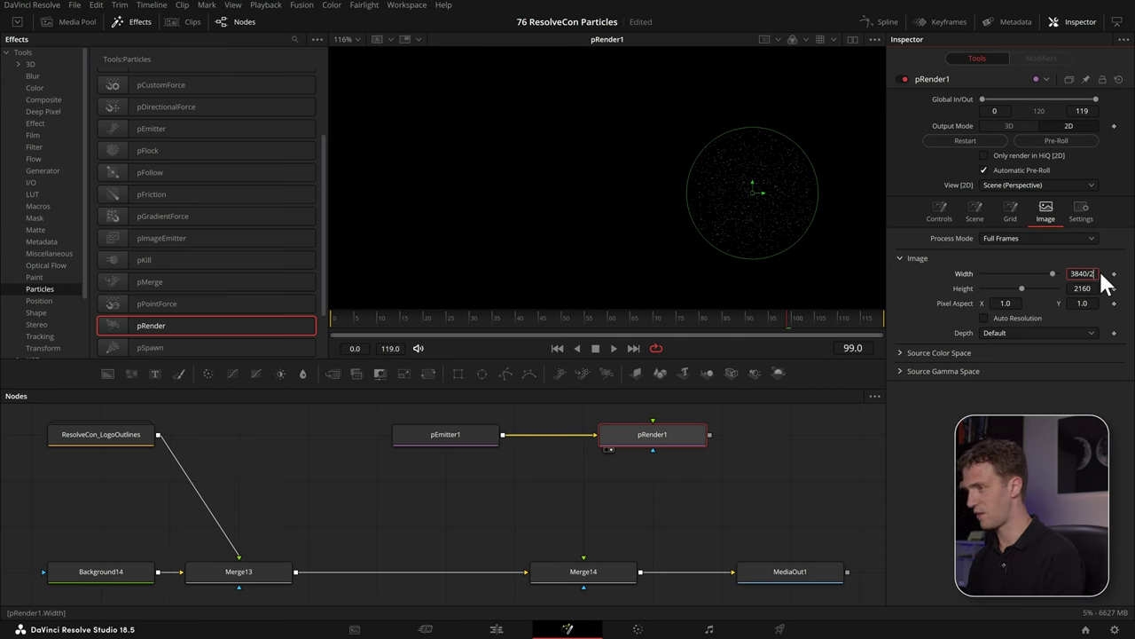
Set pRender1 to 1920×1080 and connect its output into Merge14
key("Tab")
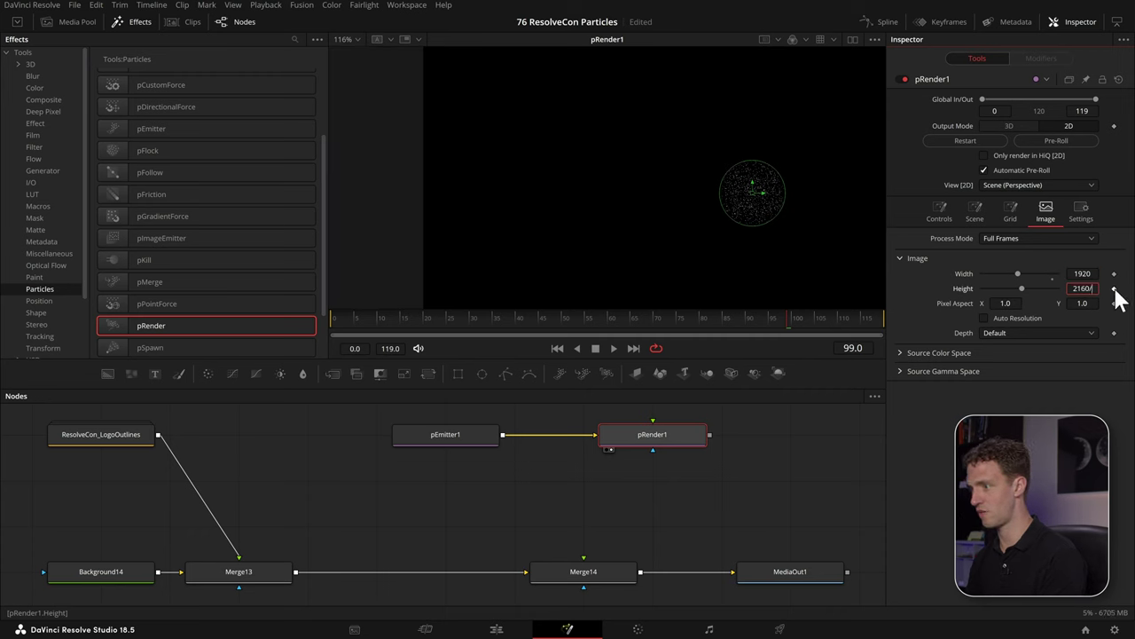
type("2")
key("Return")
left_click_drag(716, 445, 590, 558)
View Merge14, scrub the particle animation, then select pEmitter1 to edit its settings
left_click(590, 557)
key("1")
scroll(772, 178, "up", 4)
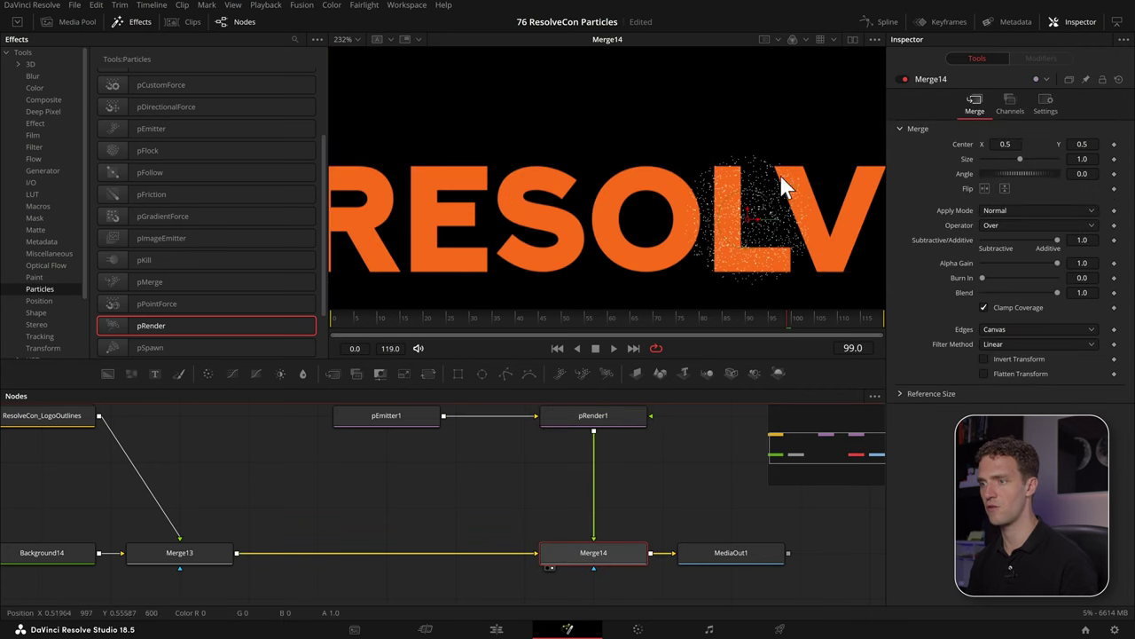
left_click_drag(695, 325, 550, 326)
left_click_drag(419, 329, 364, 328)
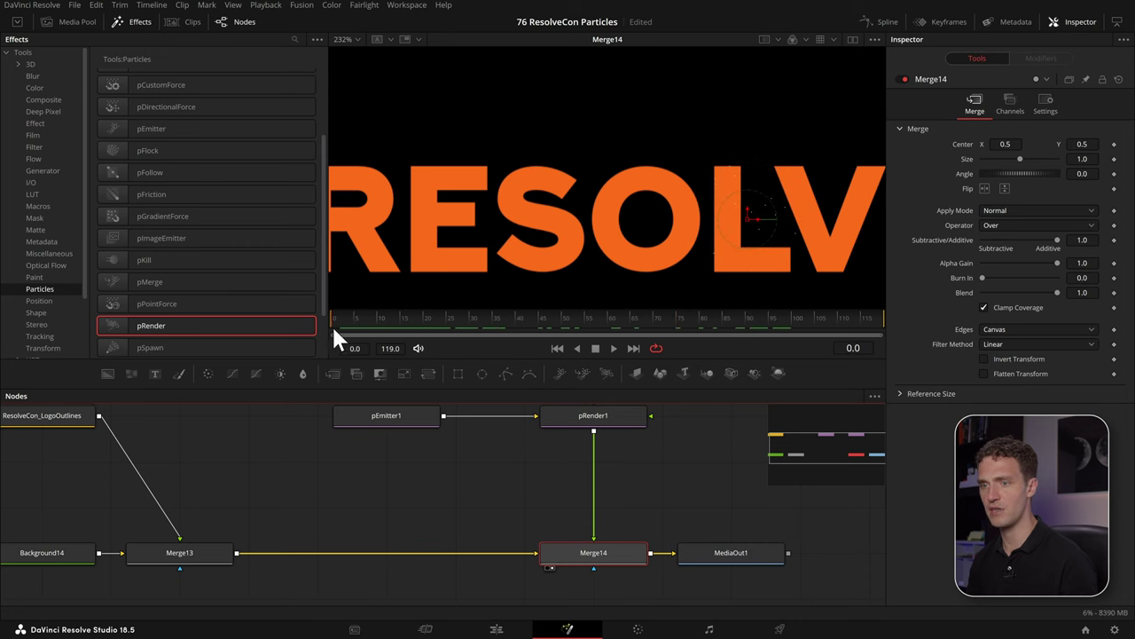
left_click(387, 416)
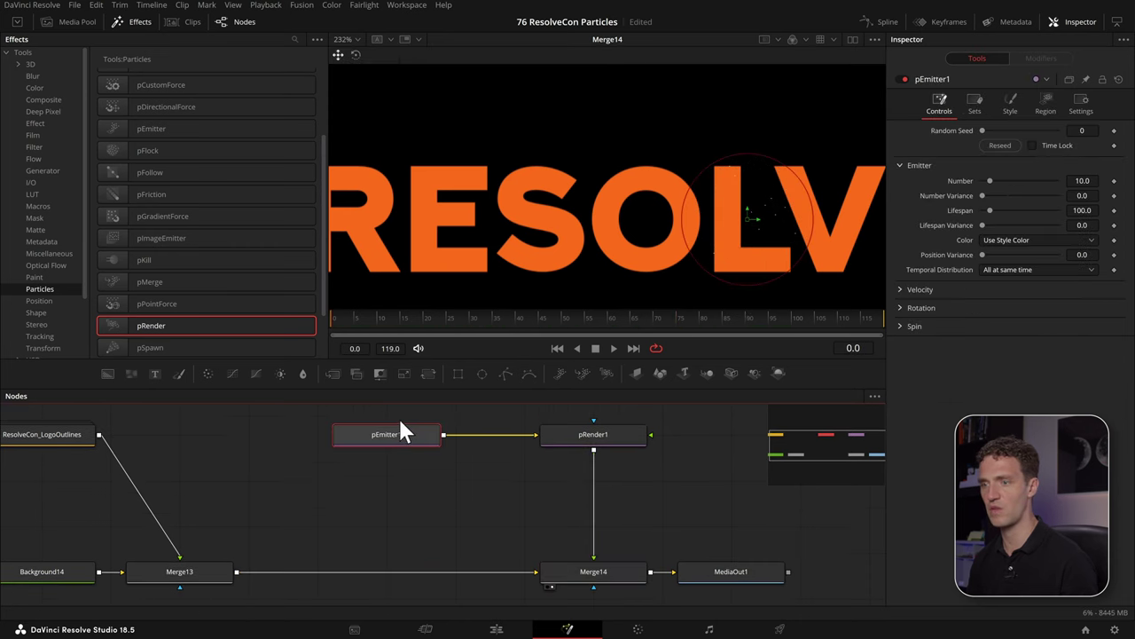
Keyframe pEmitter1's Number at 1, then 0 on the next frame, and jump to frame 72
left_click(1081, 180)
type("1")
key("Tab")
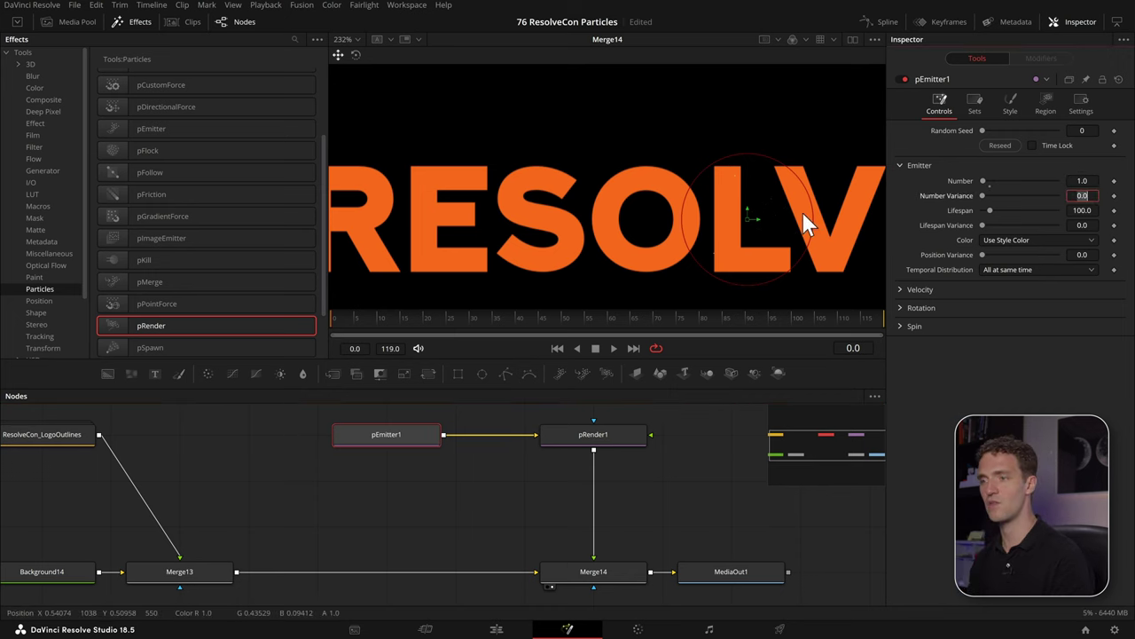
left_click(1114, 180)
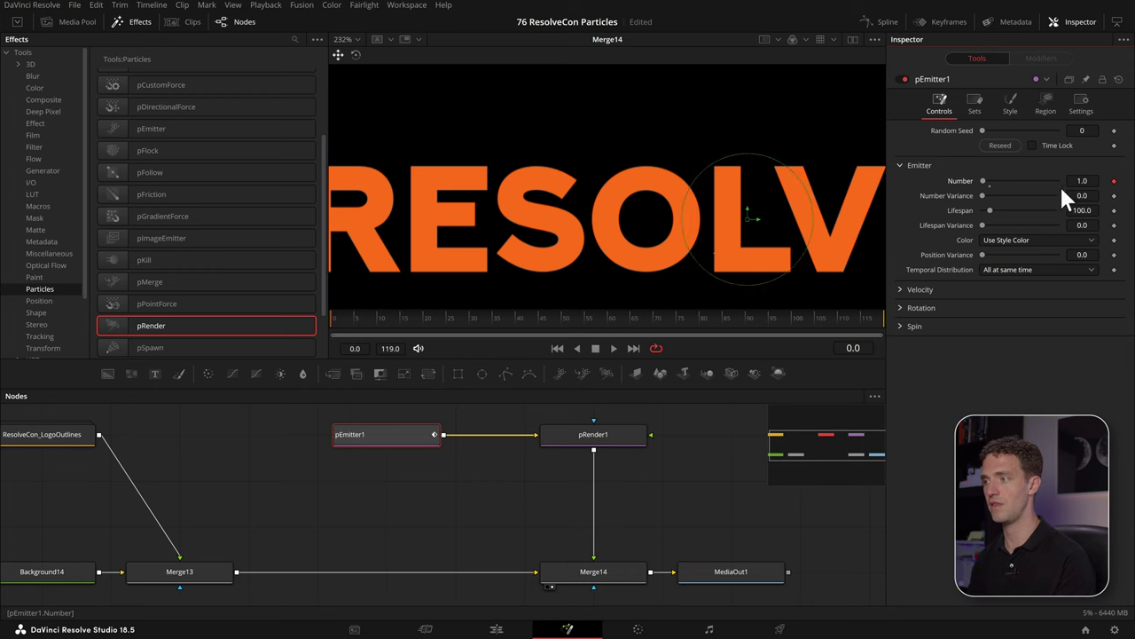
key("Right")
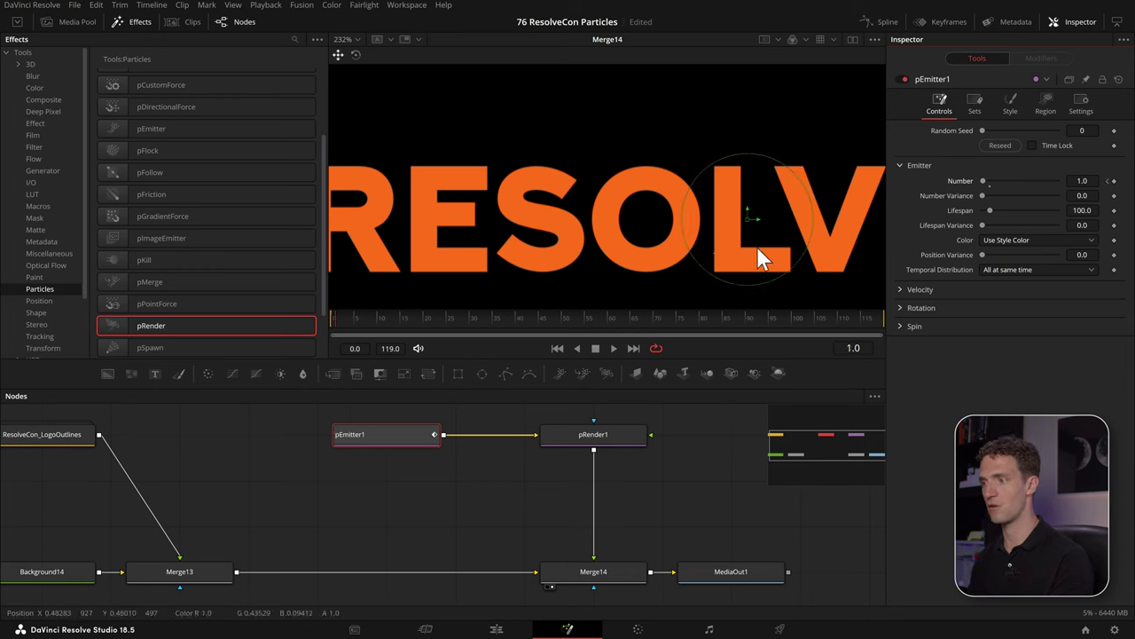
left_click(1088, 180)
type("0")
key("Tab")
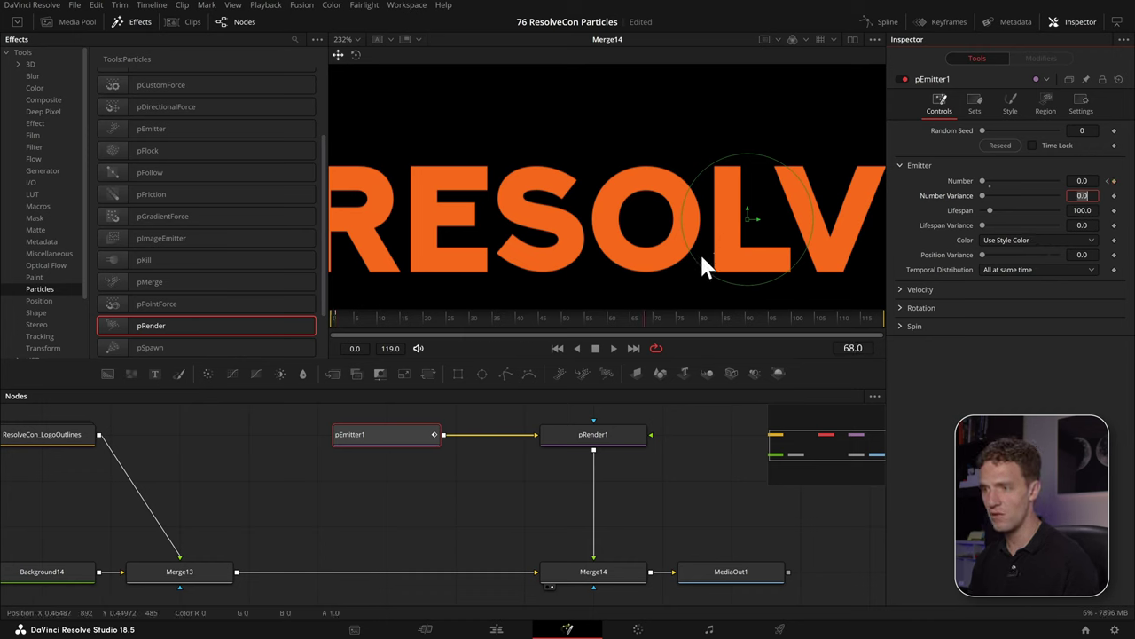
left_click(670, 330)
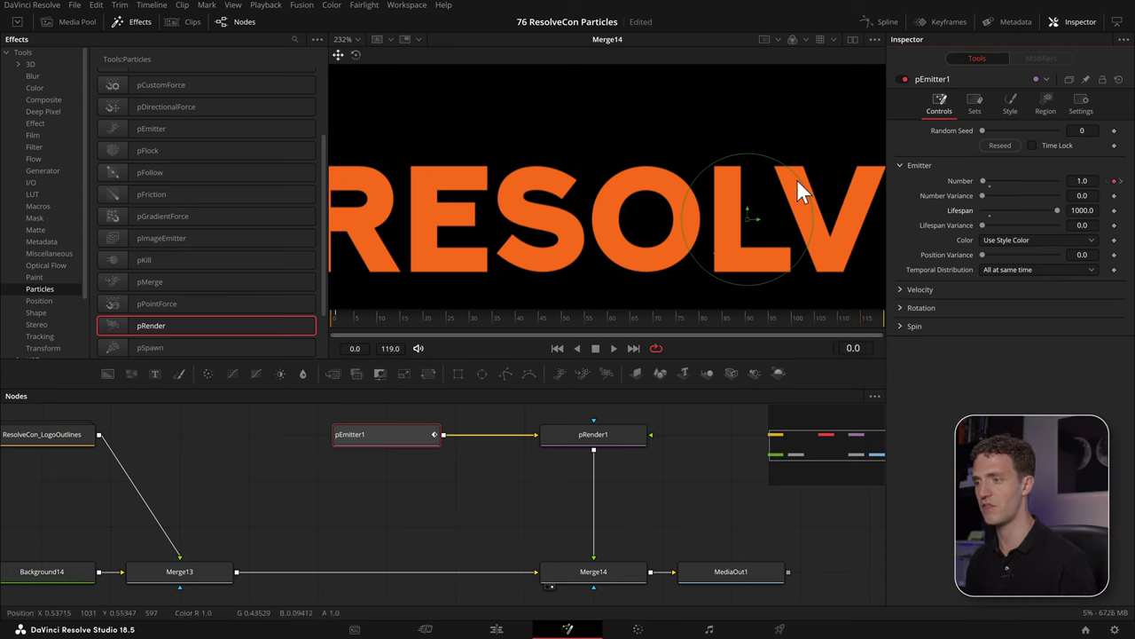
Set the particle Style to NGon with a filled circle type
left_click(1013, 113)
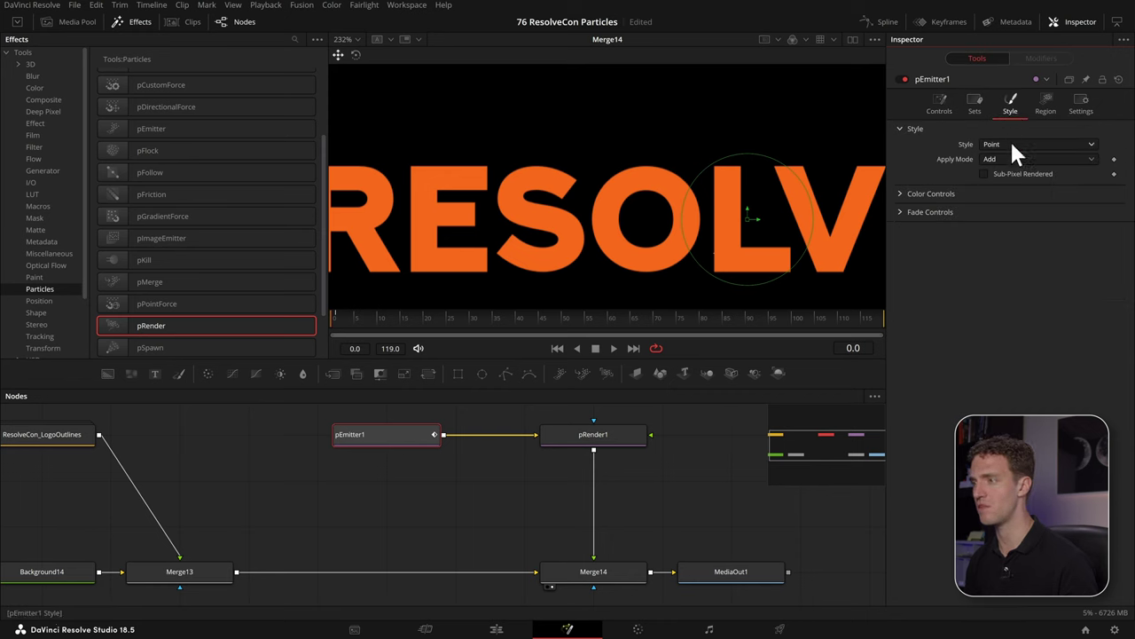
left_click(1018, 145)
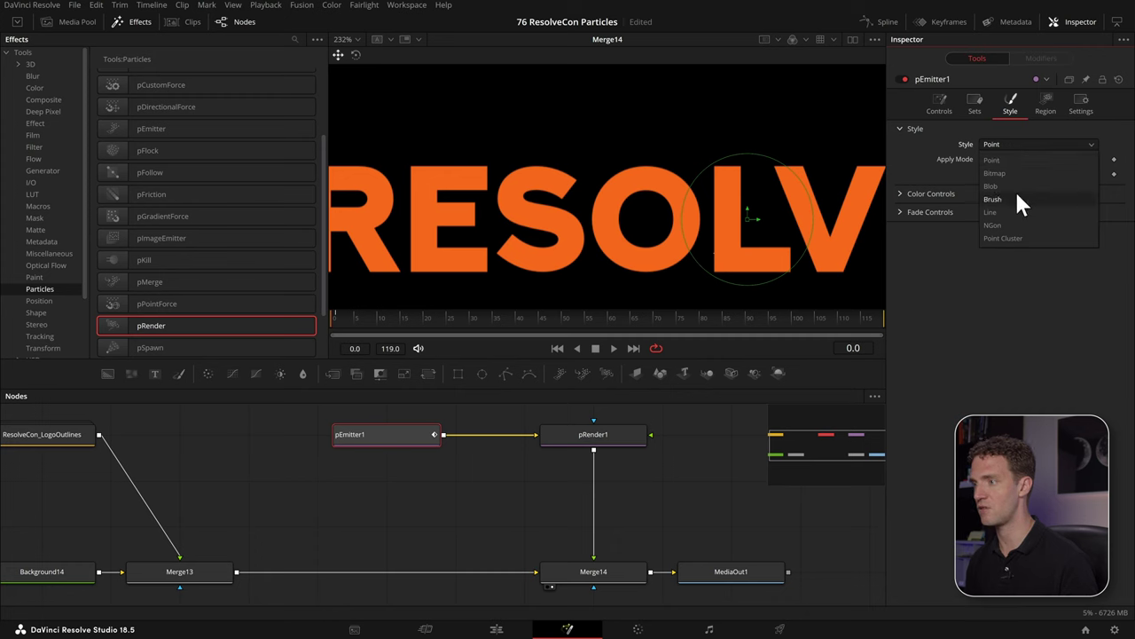
left_click(1000, 226)
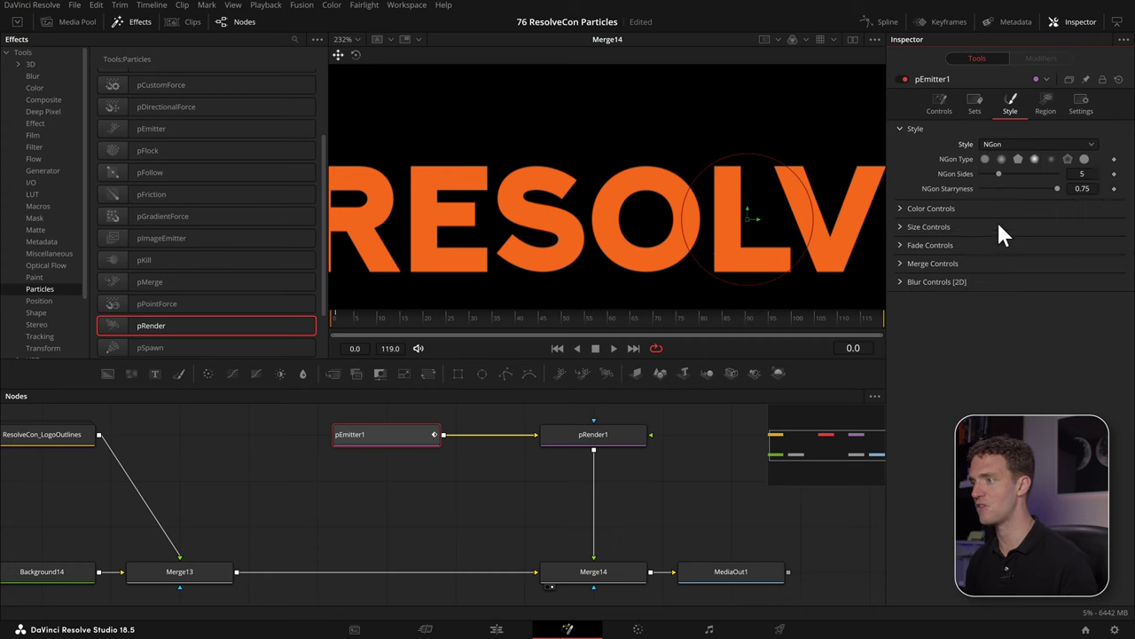
left_click(1081, 159)
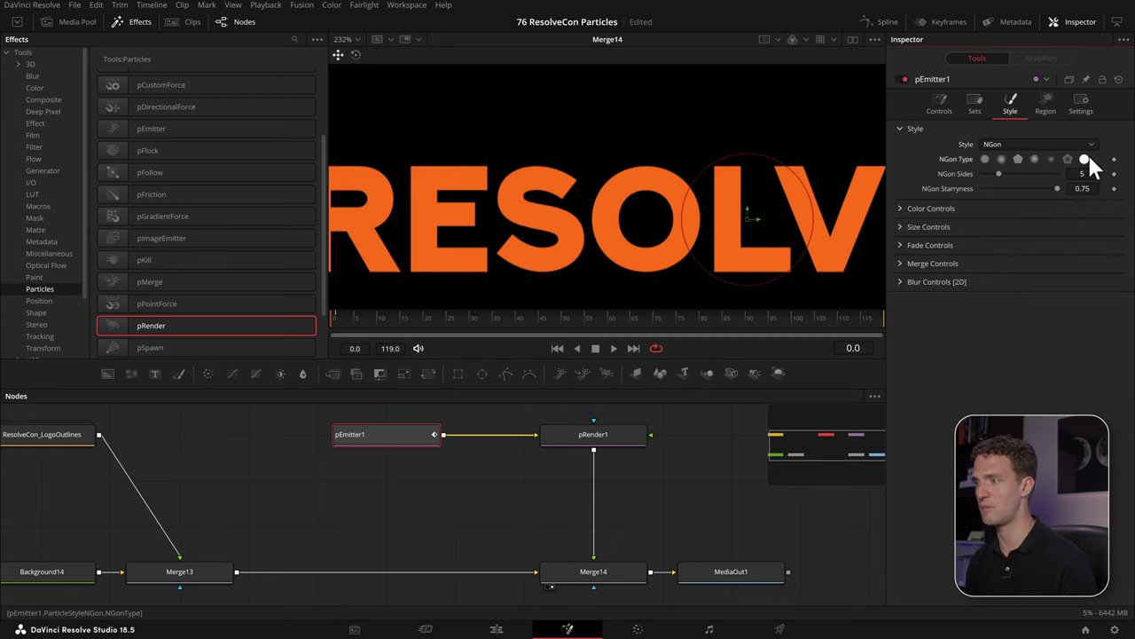
Increase the particle Size to 1.0 in Size Controls
left_click(898, 225)
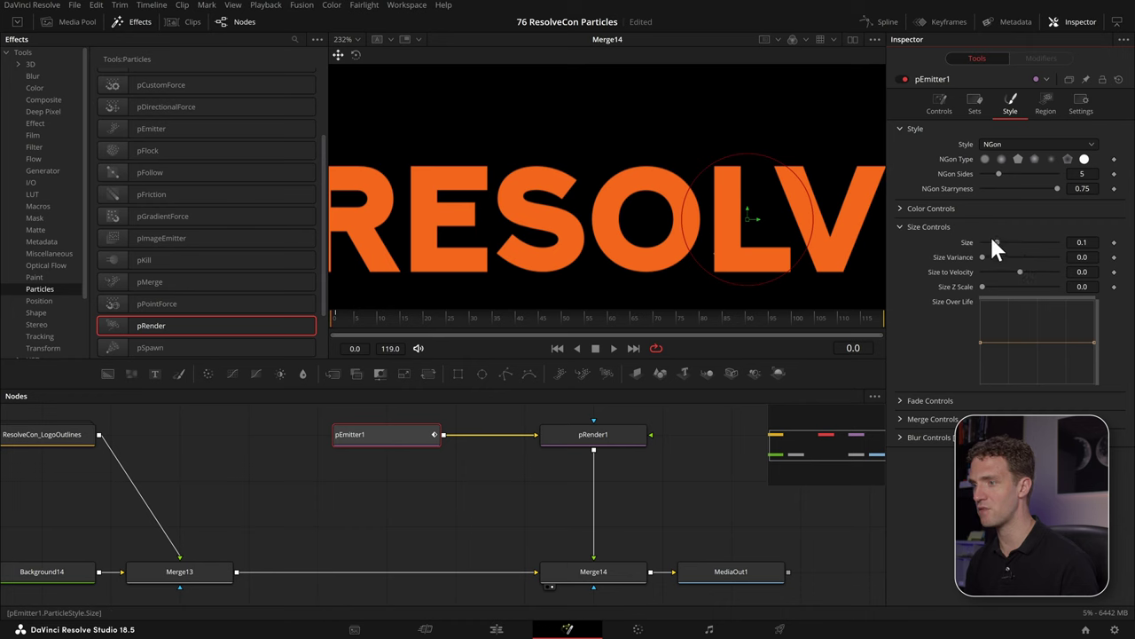
left_click_drag(994, 242, 1110, 246)
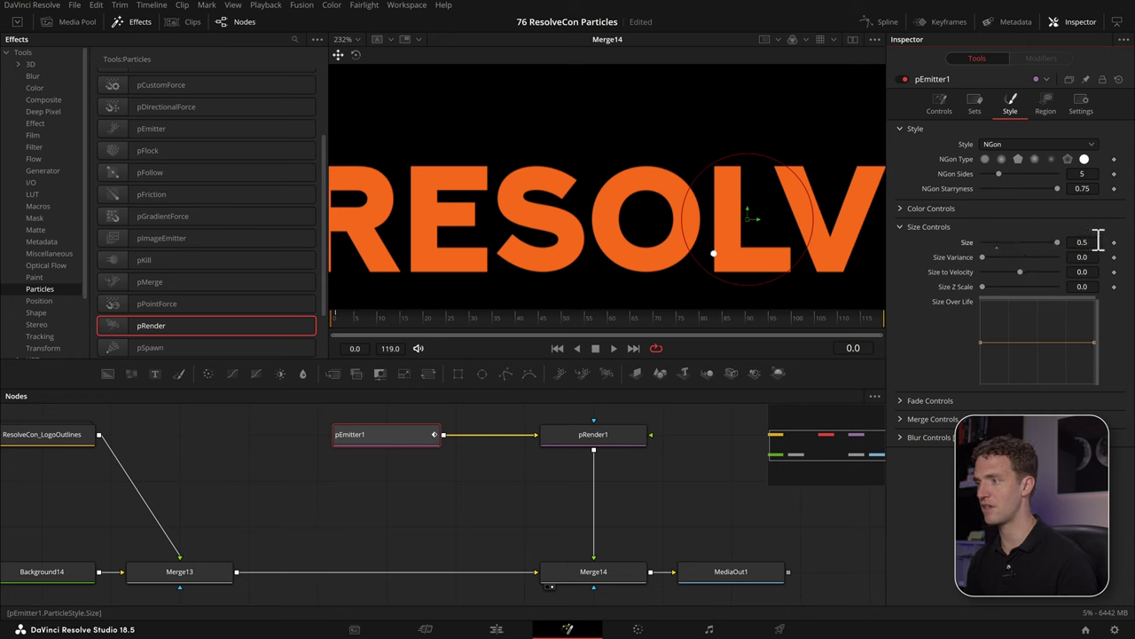
left_click(1088, 241)
type("0.7")
key("Return")
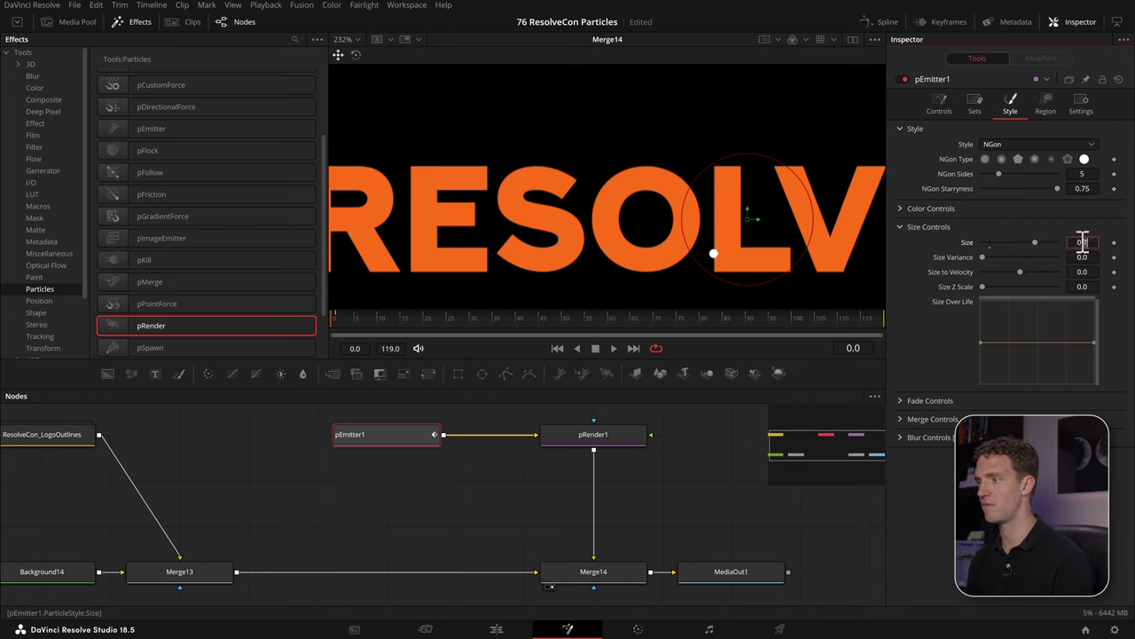
double_click(1088, 241)
type("1")
key("Return")
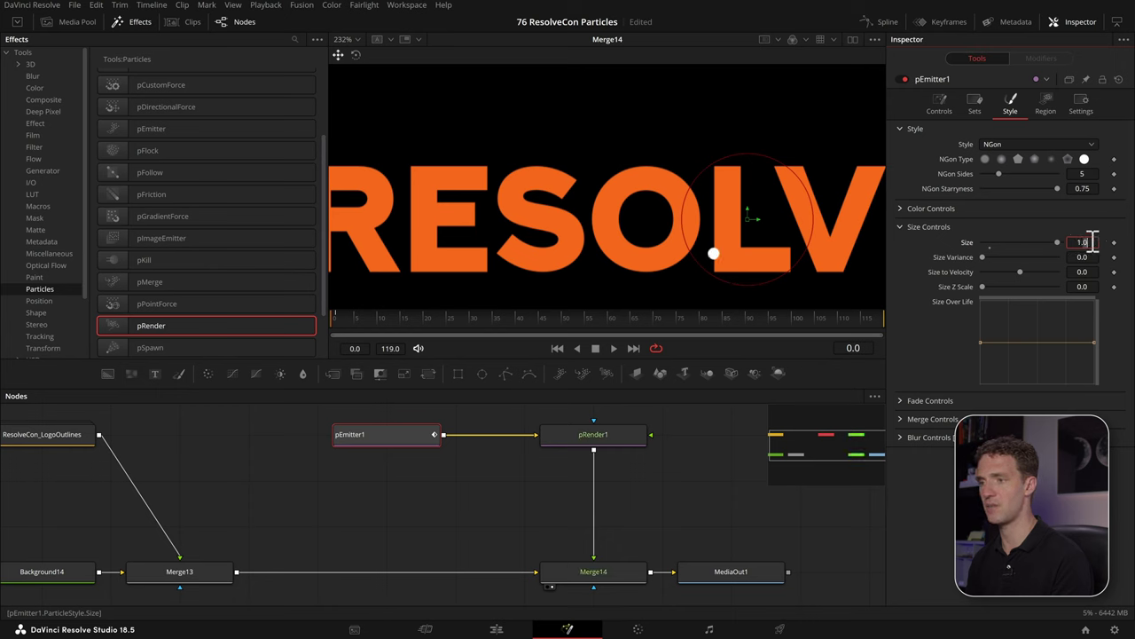
scroll(736, 204, "down", 2)
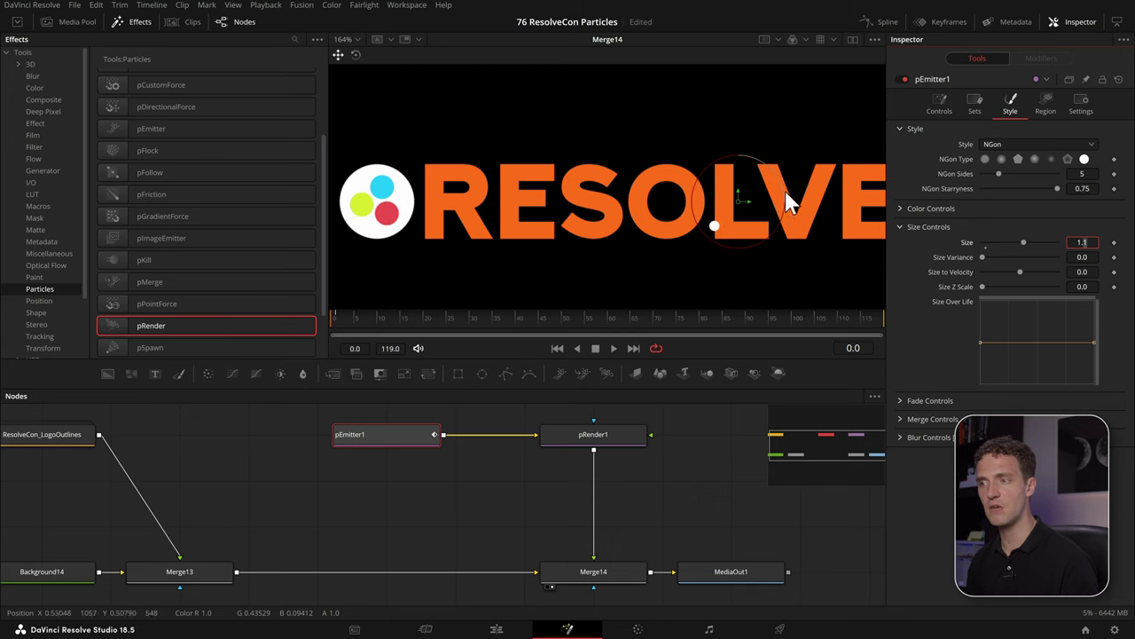
left_click(1044, 105)
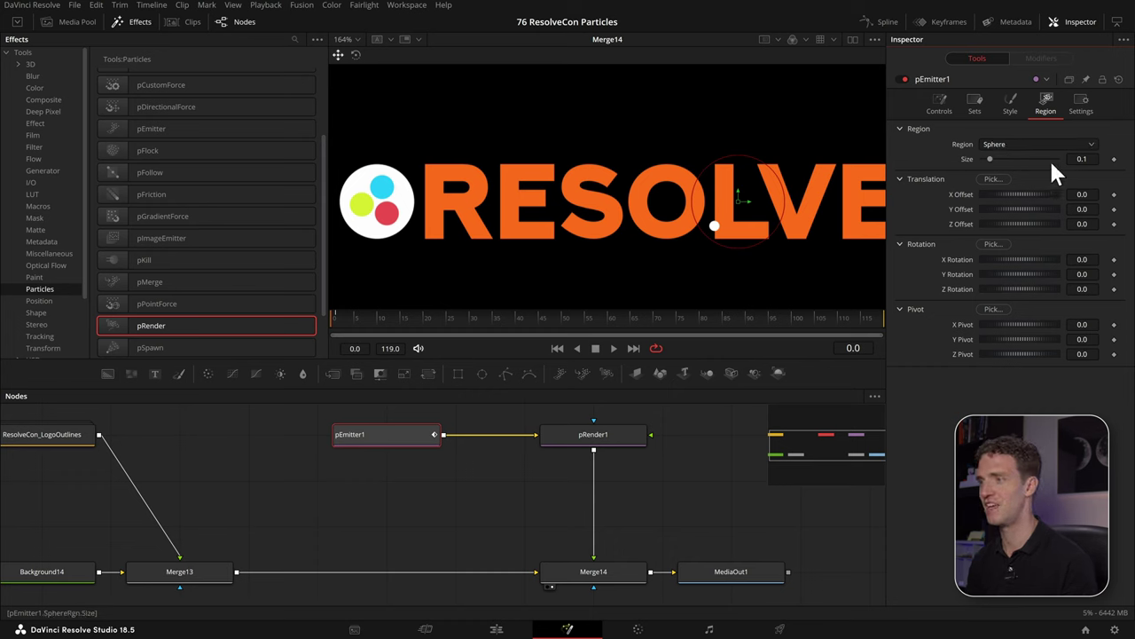
Set the emitter's Sphere region Size to 0, shrinking it to a point
left_click(1082, 159)
type("0")
key("Return")
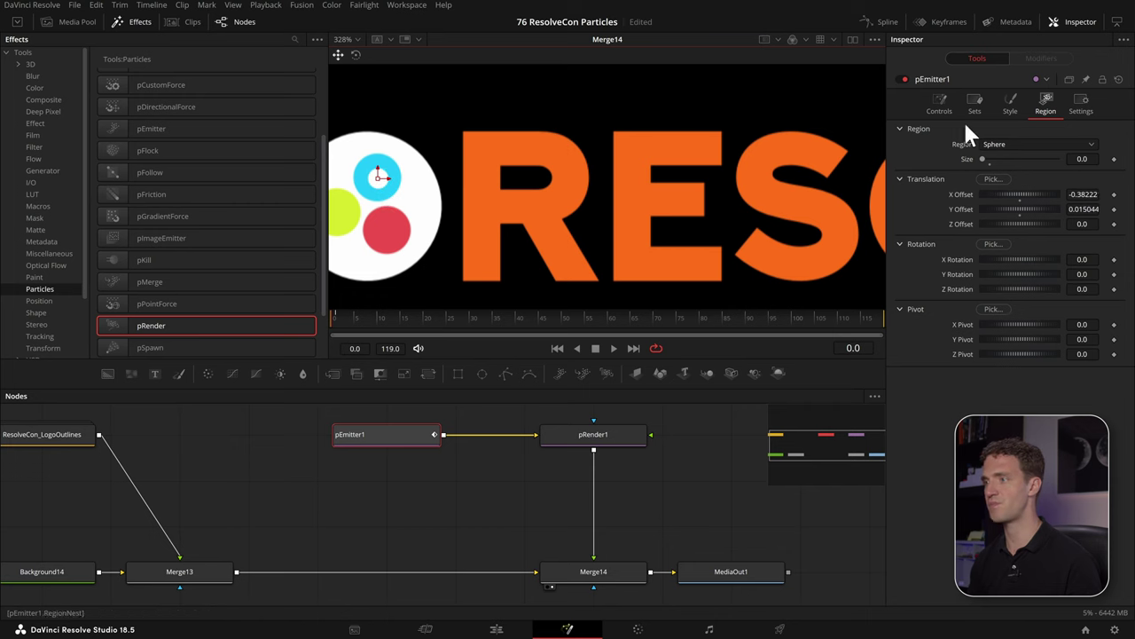
Open the particle's Color Controls and save the red as a custom colour
left_click(1011, 100)
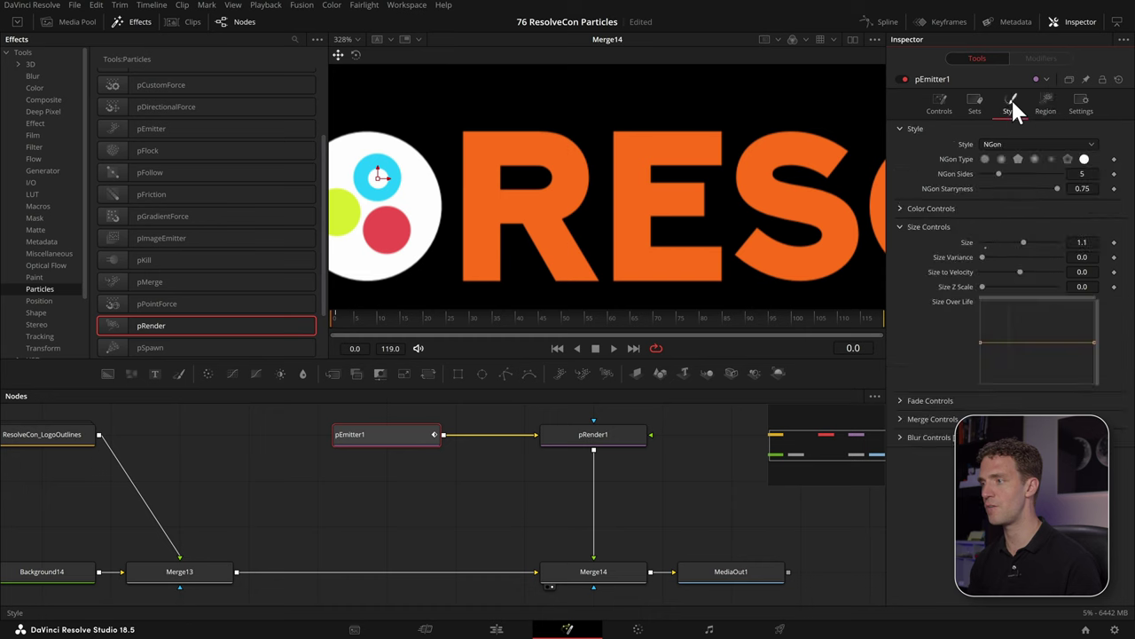
left_click(923, 209)
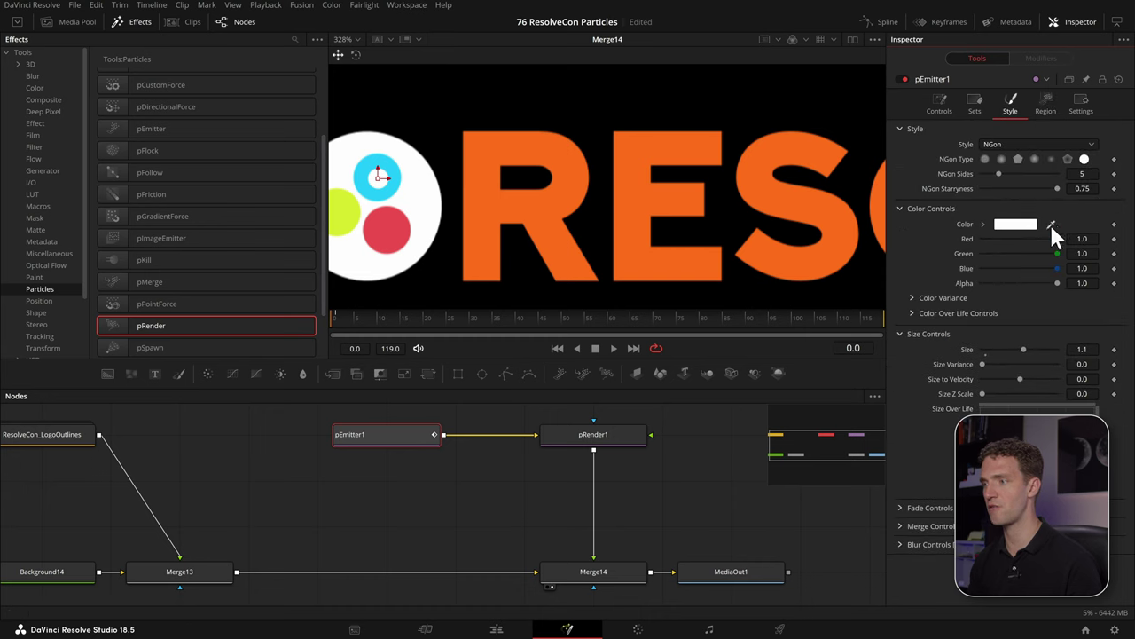
left_click_drag(1052, 223, 389, 218)
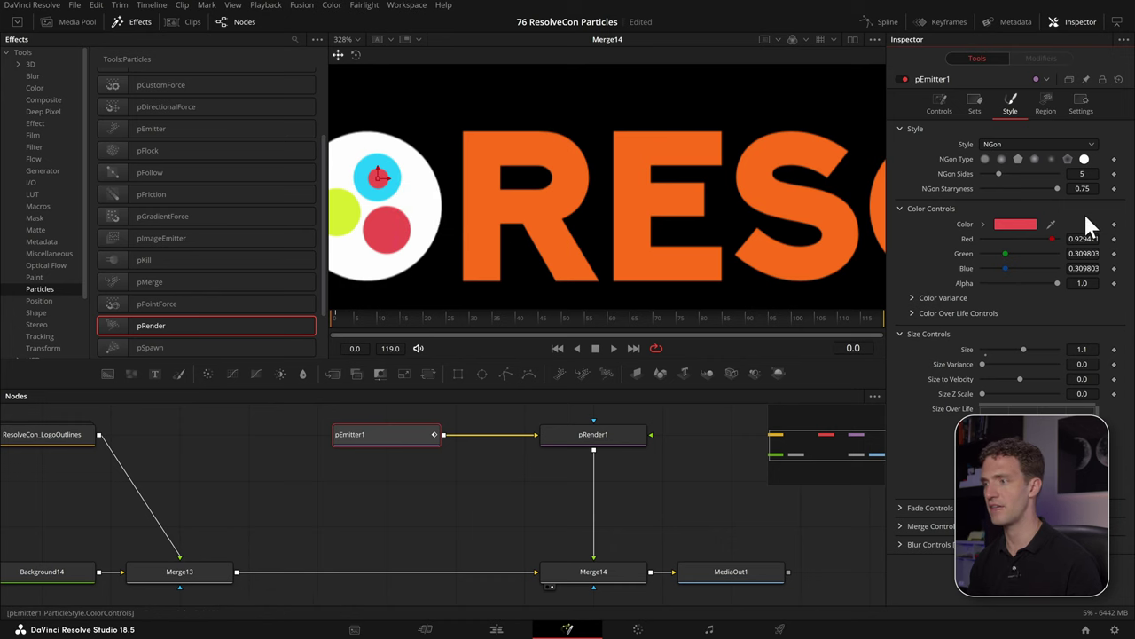
left_click(1017, 224)
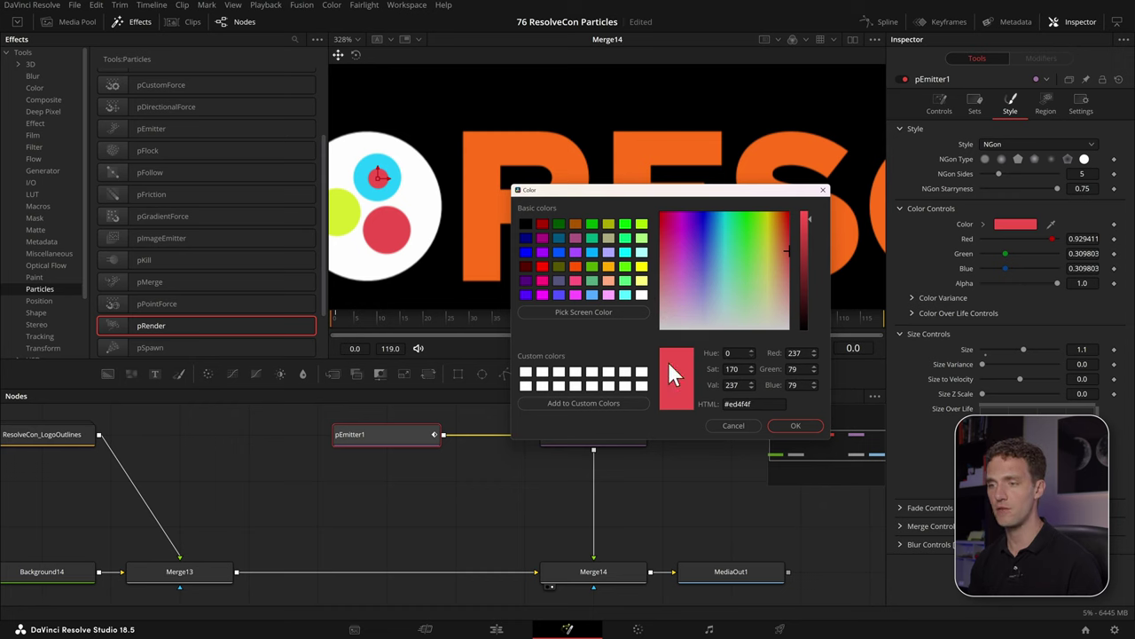
left_click_drag(676, 380, 644, 376)
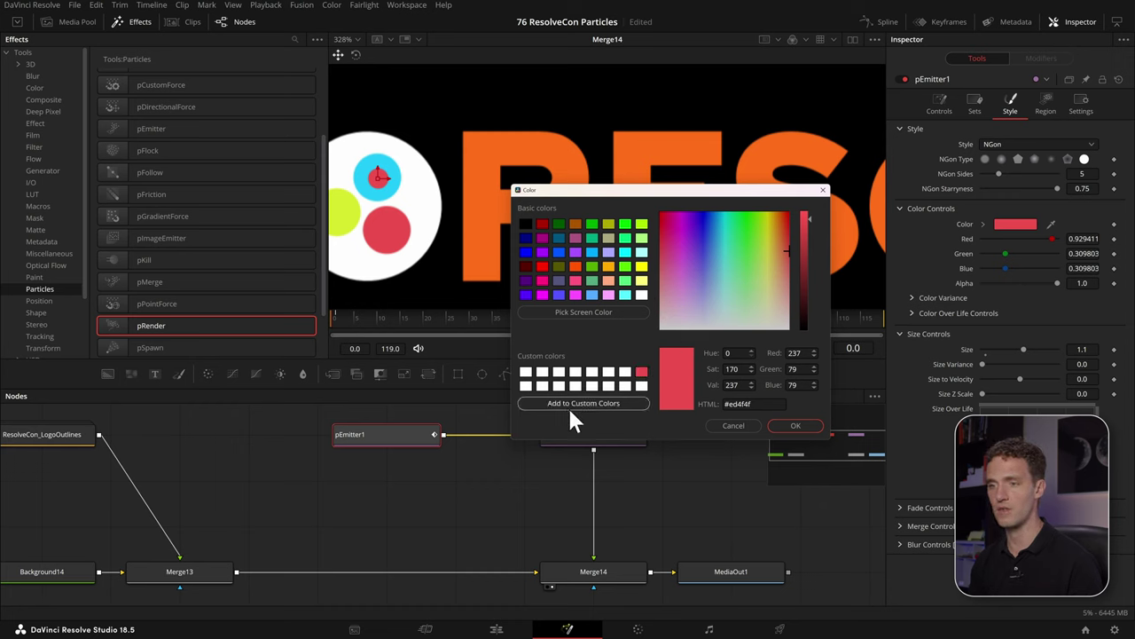
Sample the yellow-green and cyan logo circles and add both as custom colours
left_click(584, 312)
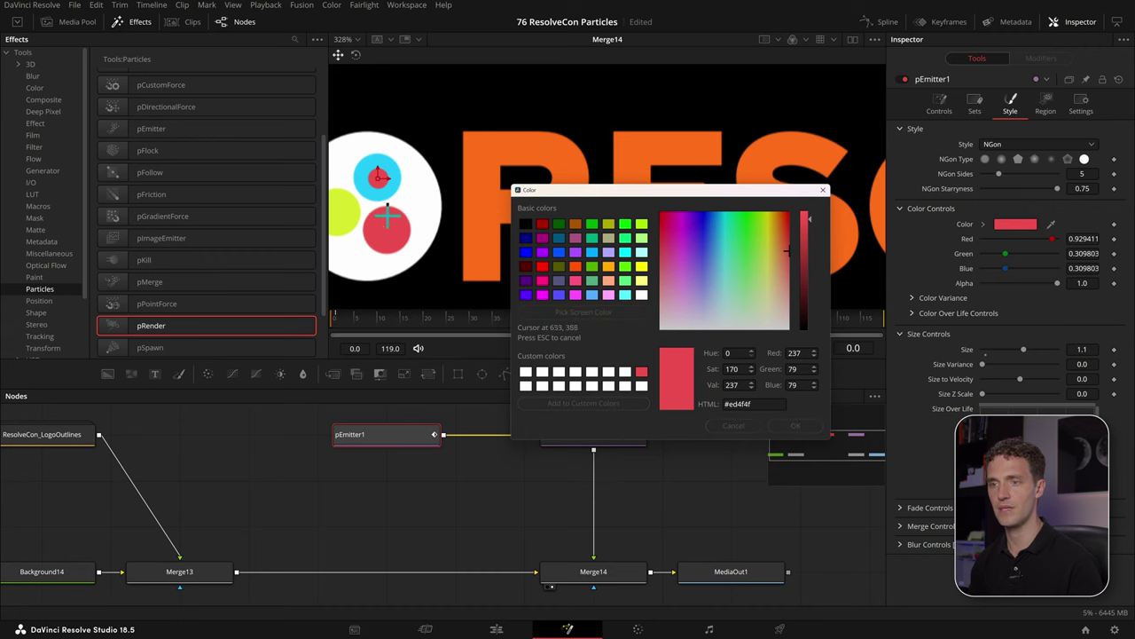
left_click(345, 205)
left_click_drag(674, 377, 651, 391)
left_click(618, 310)
left_click(387, 167)
left_click_drag(677, 376, 625, 373)
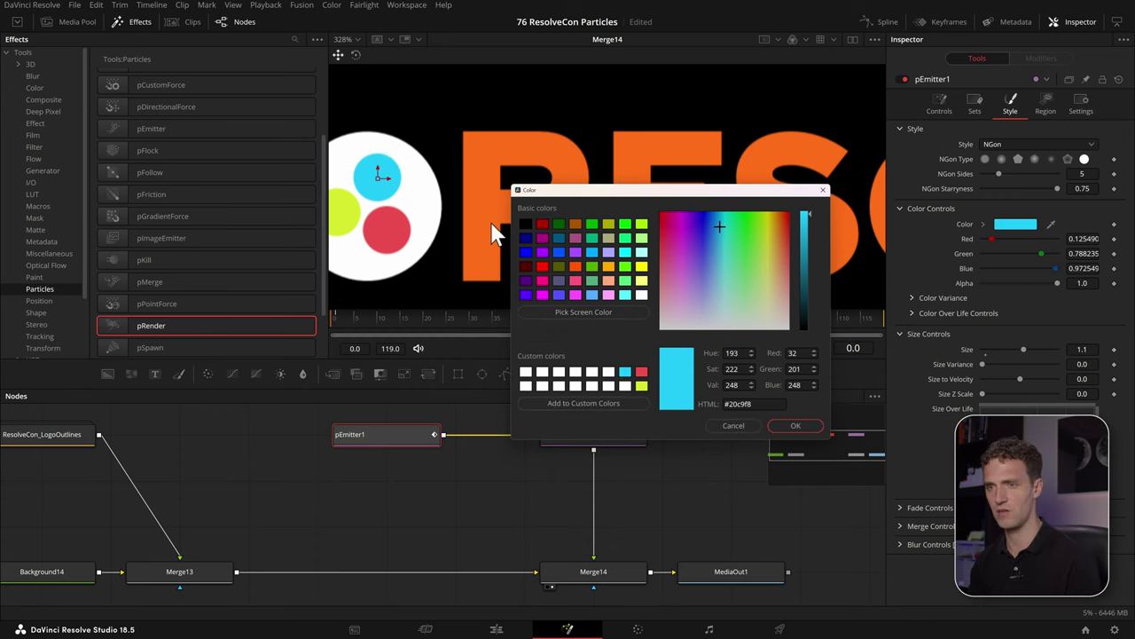
Add the lettering's orange as a custom colour and reselect red for the particle
left_click(642, 371)
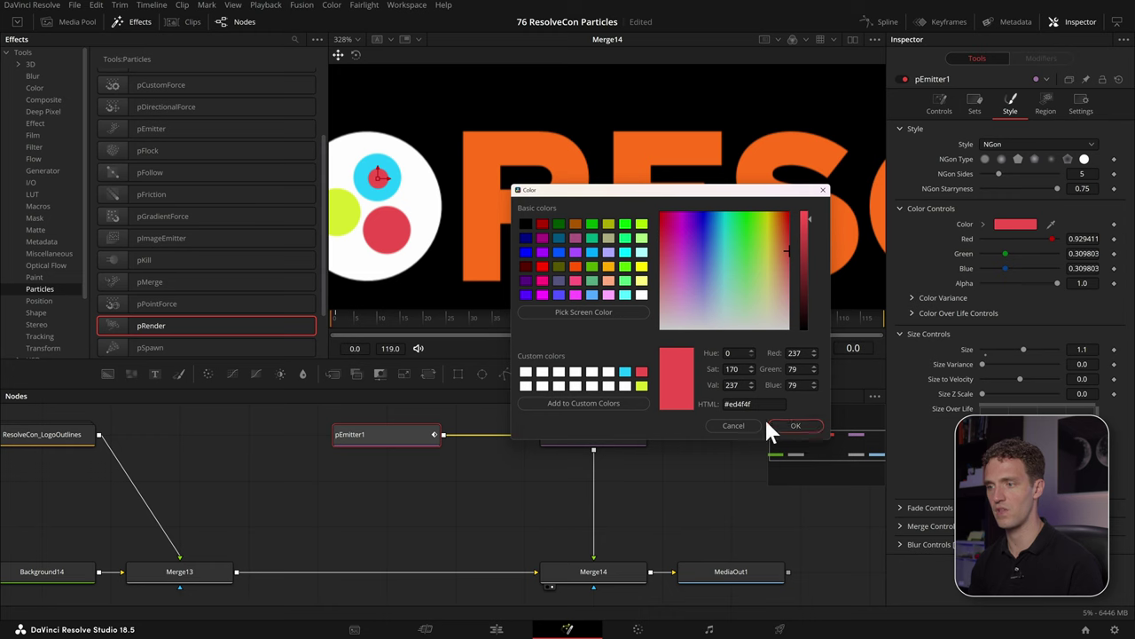
left_click(580, 311)
left_click(555, 145)
left_click_drag(691, 372, 625, 388)
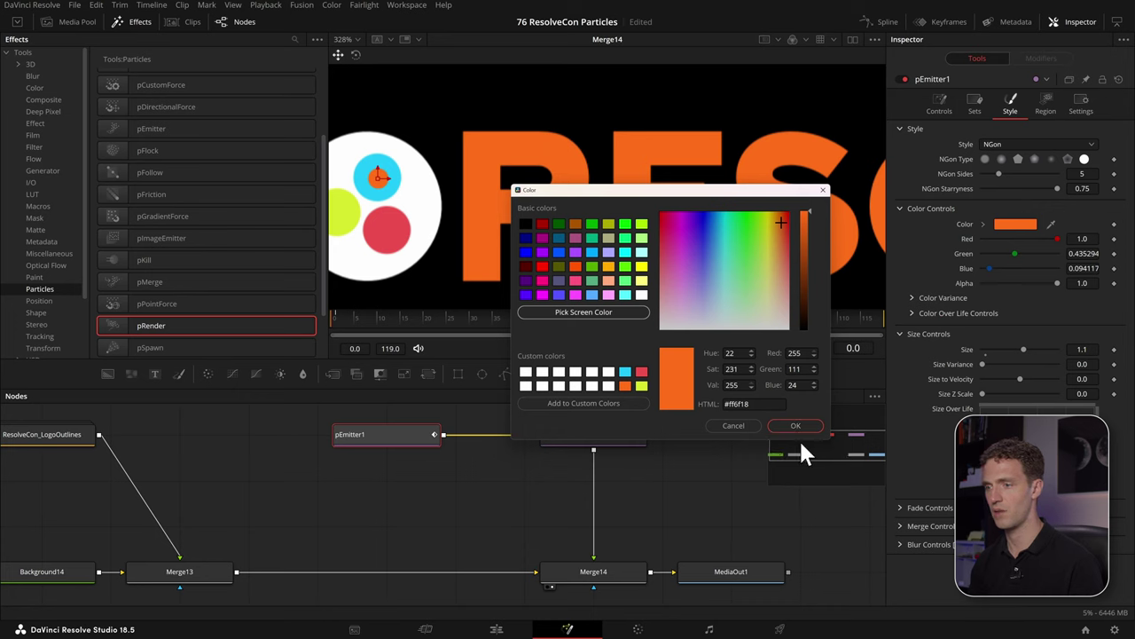
left_click(642, 371)
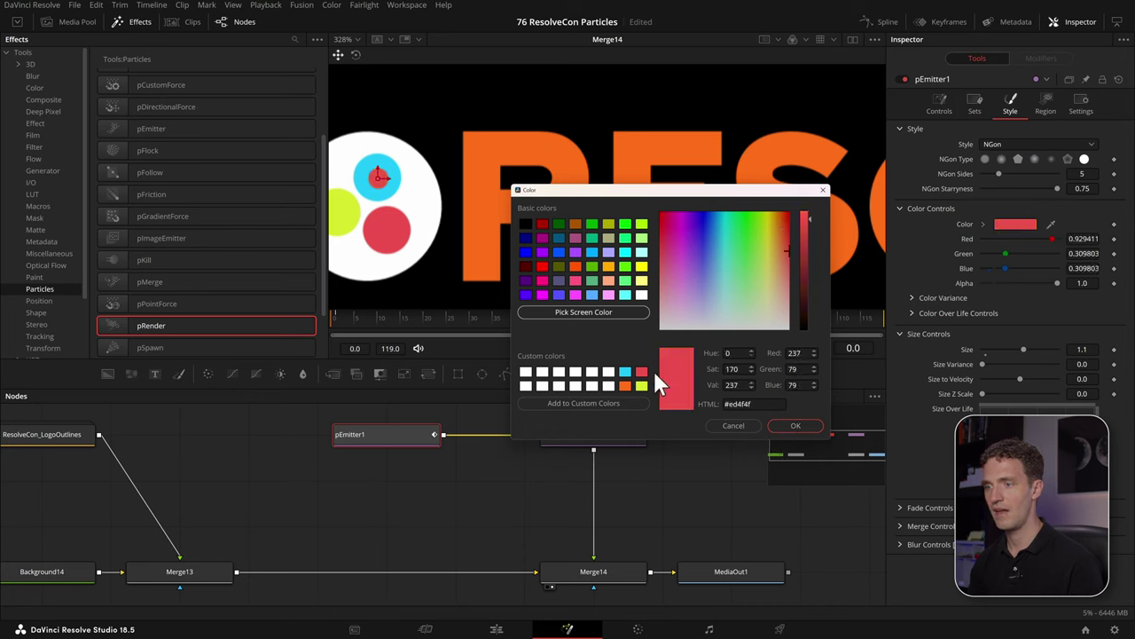
Keep the red colour and set the particle Size to 2.5
left_click(796, 426)
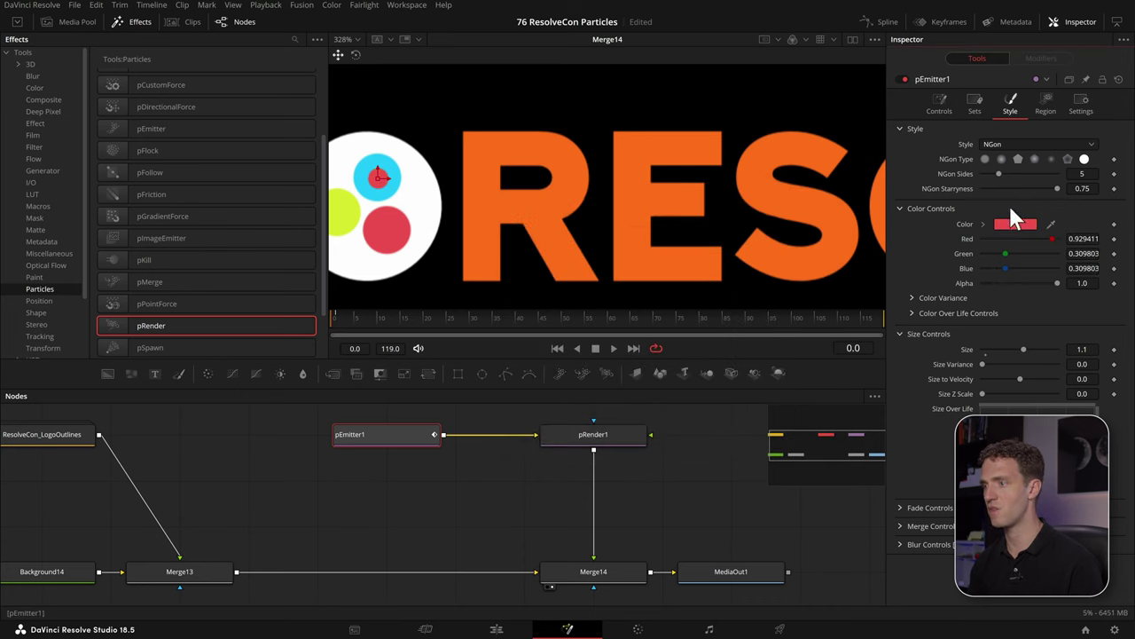
left_click_drag(1024, 349, 1068, 340)
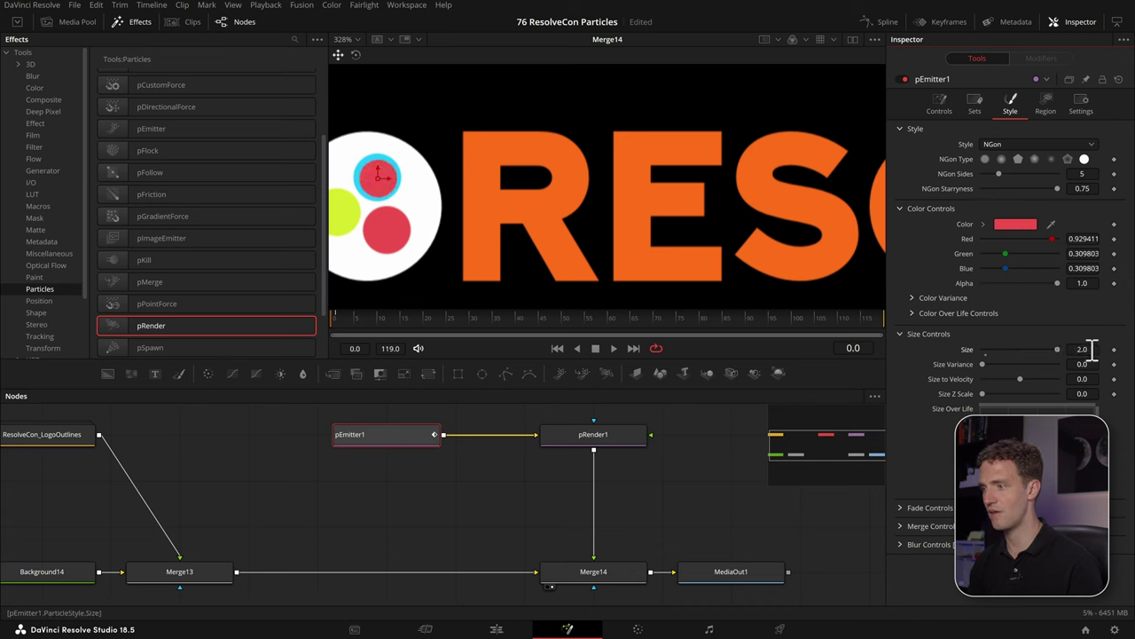
key("BackSpace")
type("3")
key("Return")
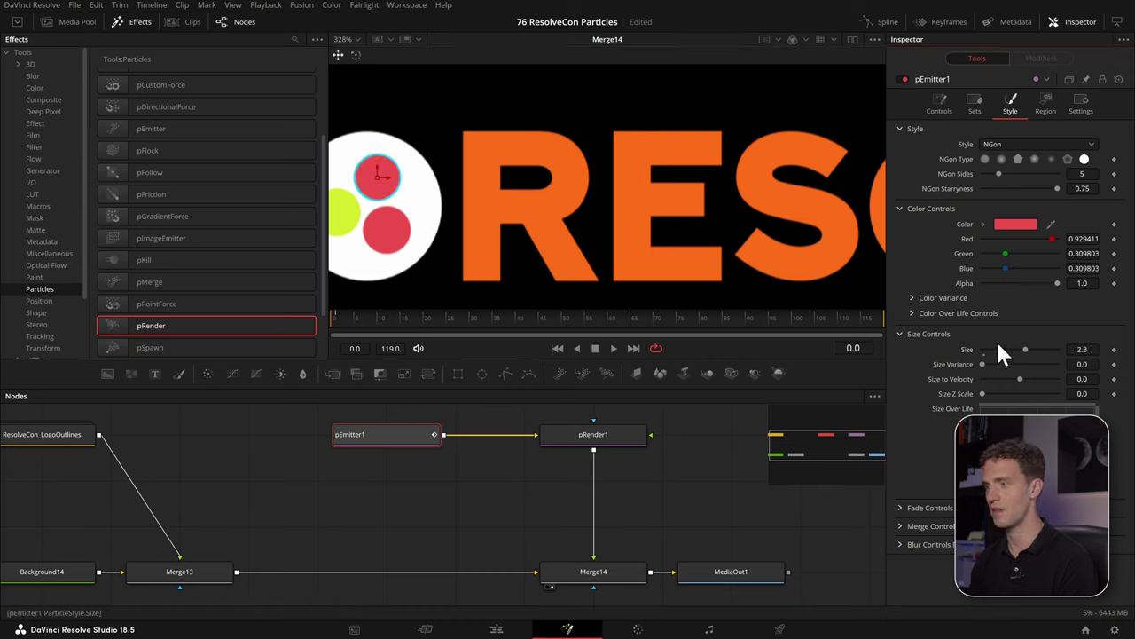
left_click(1097, 352)
key("BackSpace")
type("5")
key("Return")
Recolour the particle with the stored cyan custom colour
left_click(1017, 223)
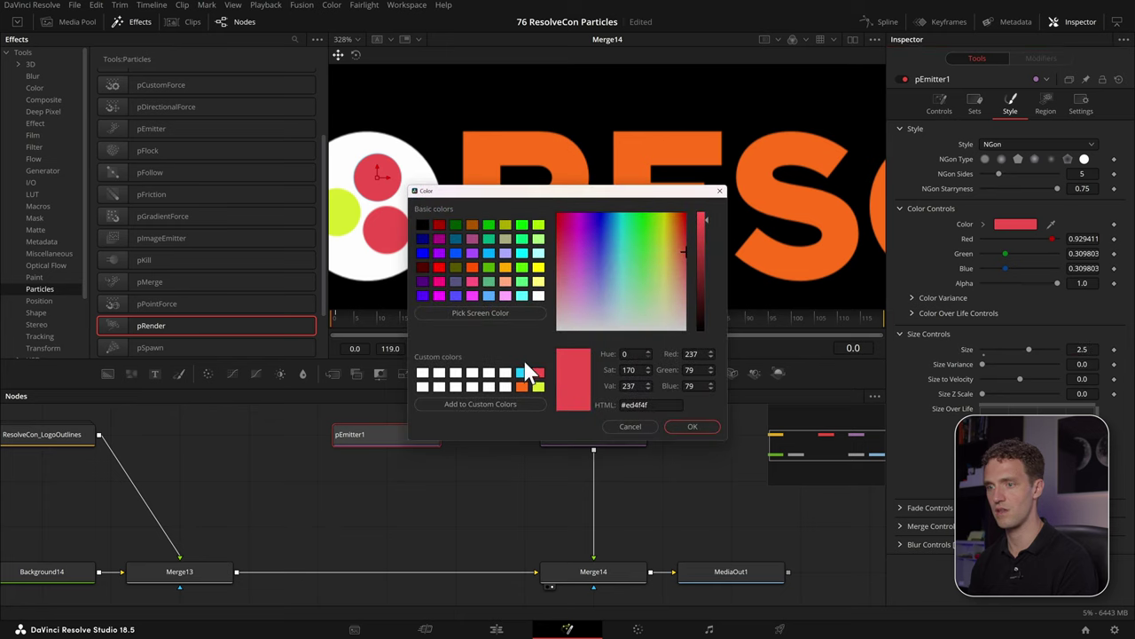
left_click(522, 372)
left_click(695, 424)
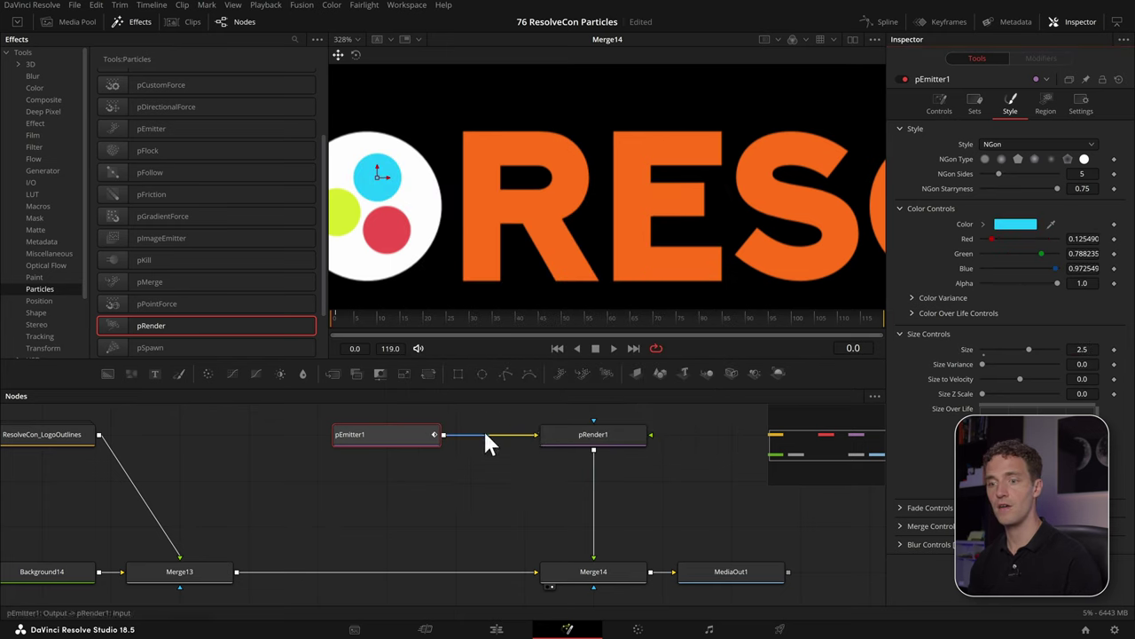
Duplicate pEmitter1 and combine both emitters through pMerge1 into pRender1
left_click_drag(486, 443, 620, 497)
left_click_drag(535, 492, 475, 491)
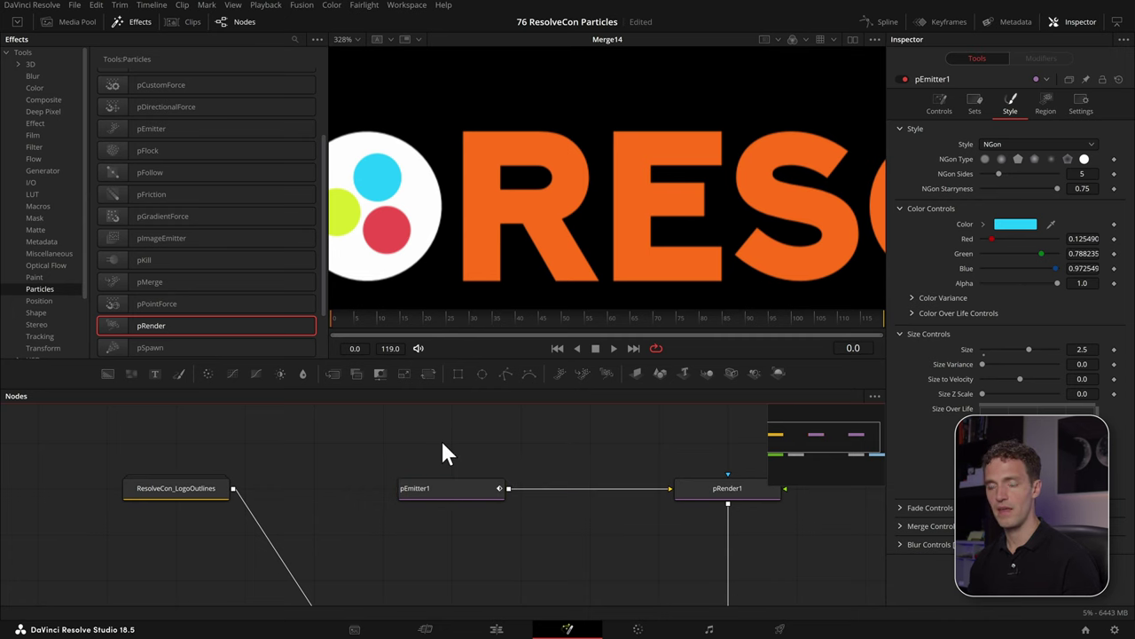
key("ctrl+v")
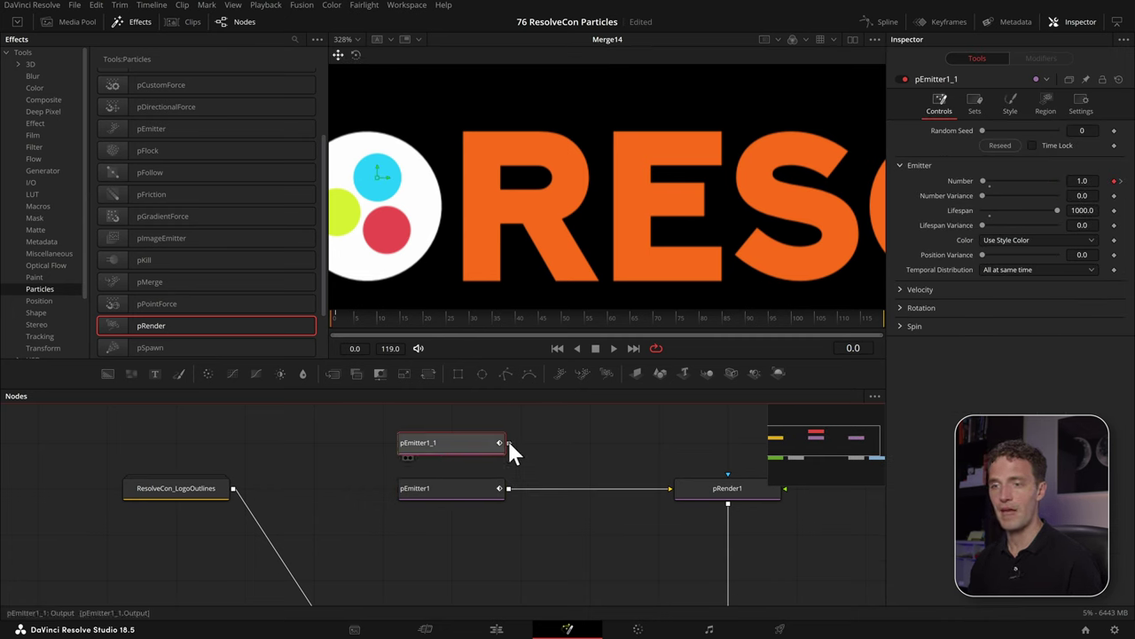
mouse_move(509, 442)
left_mouse_down()
mouse_move(512, 489)
mouse_move(510, 444)
left_mouse_up()
left_click_drag(511, 488, 507, 487)
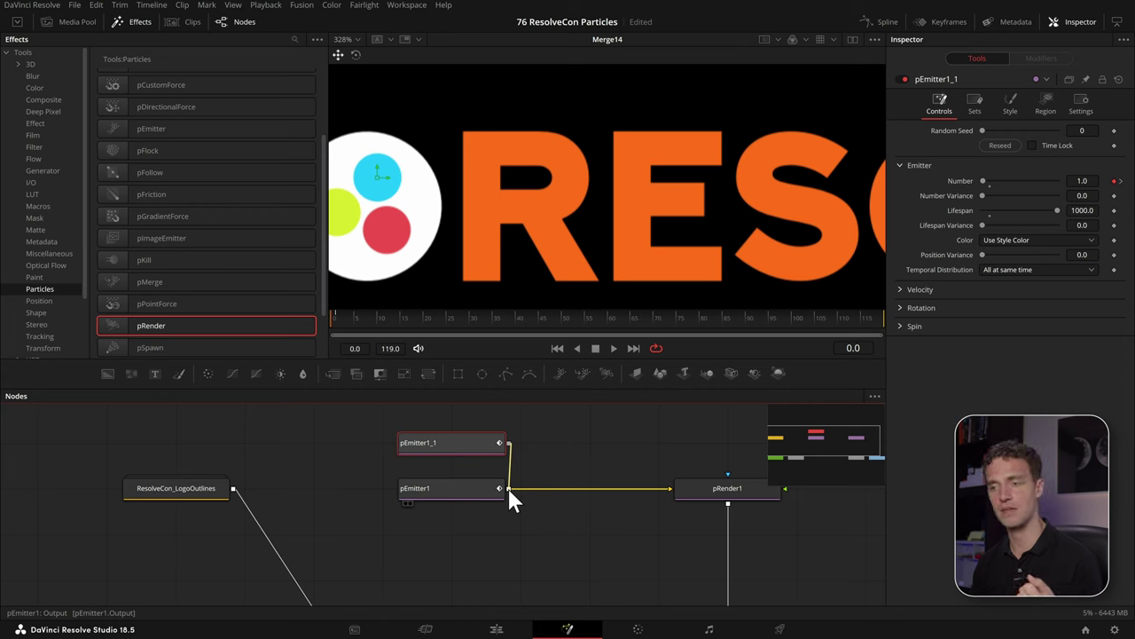
left_click_drag(508, 488, 509, 487)
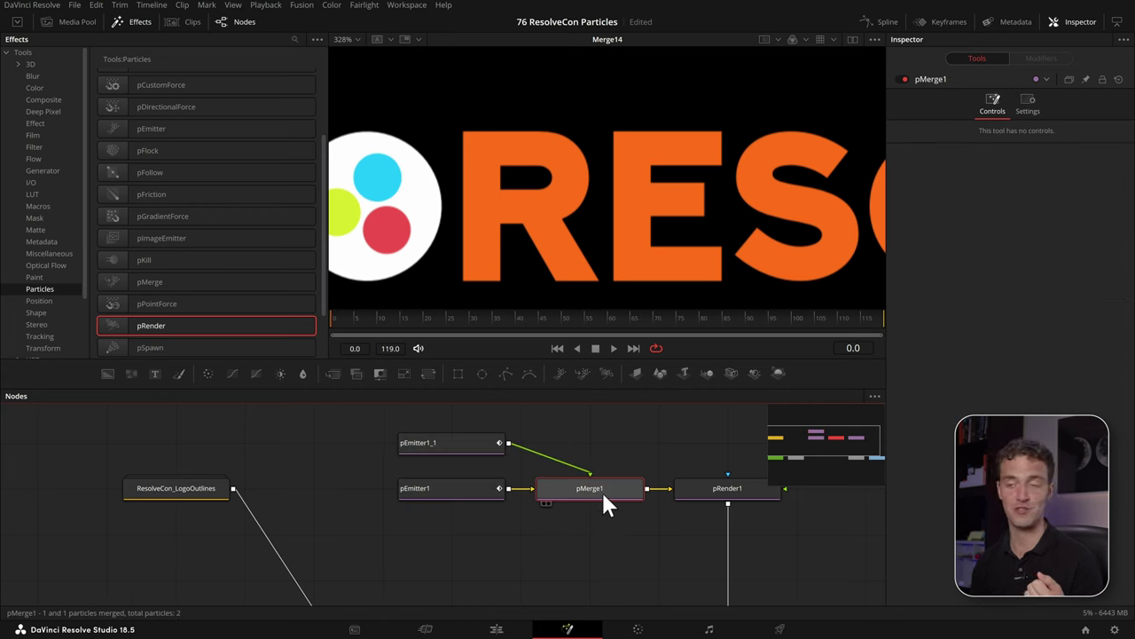
mouse_move(601, 490)
left_mouse_down()
mouse_move(598, 449)
mouse_move(602, 489)
left_mouse_up()
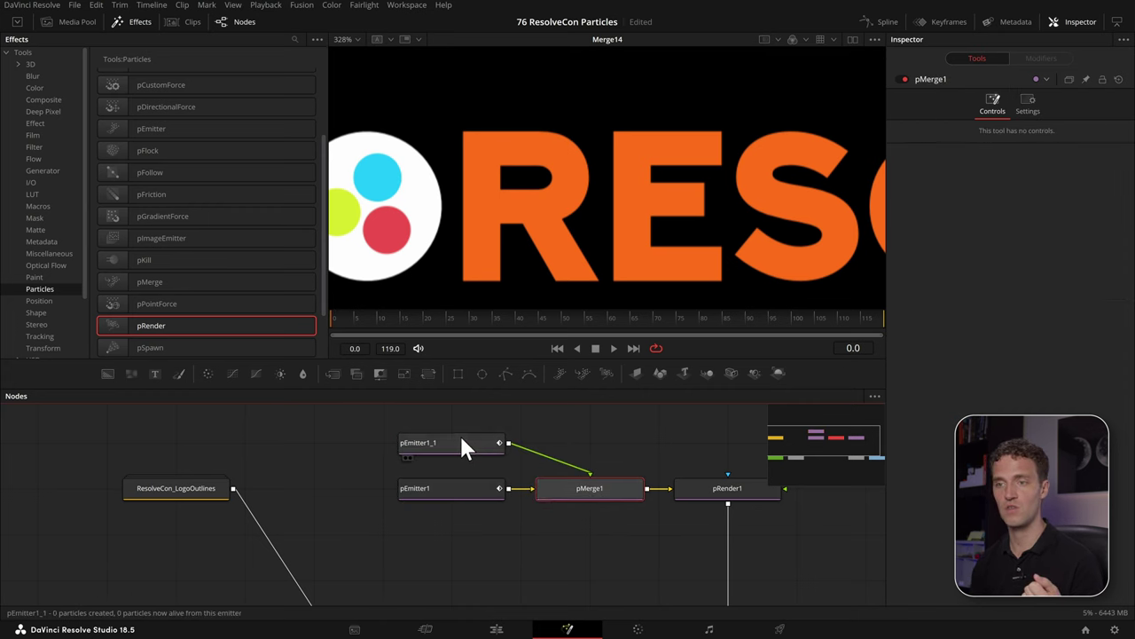
Move pEmitter1_1 onto the logo's red dot and colour its particle red
left_click(456, 484)
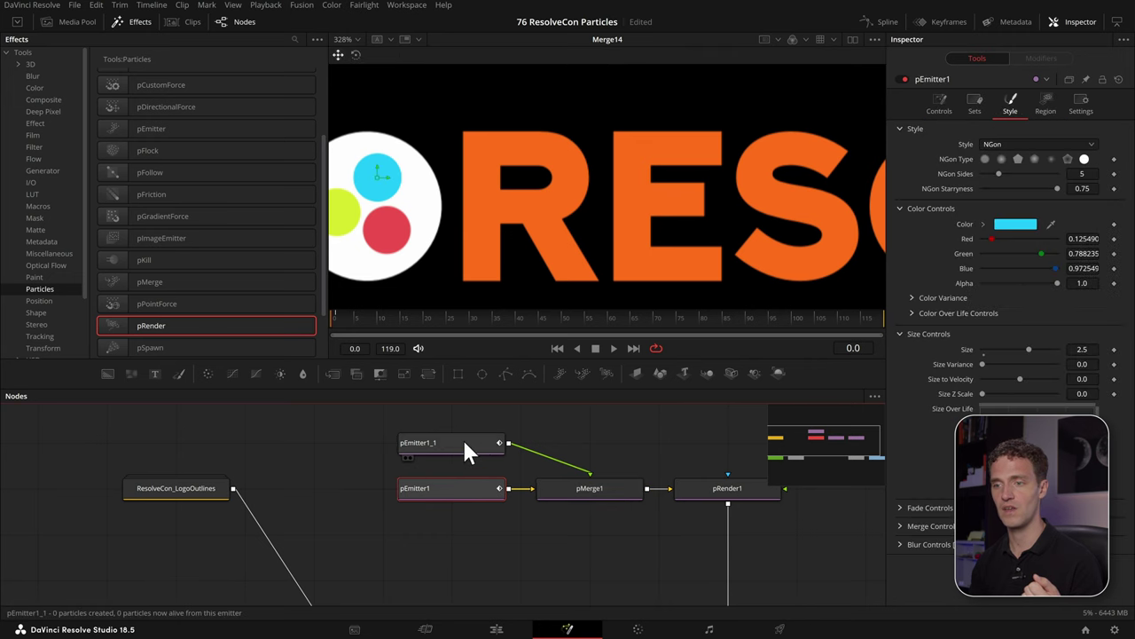
left_click(463, 440)
left_click_drag(376, 179, 375, 209)
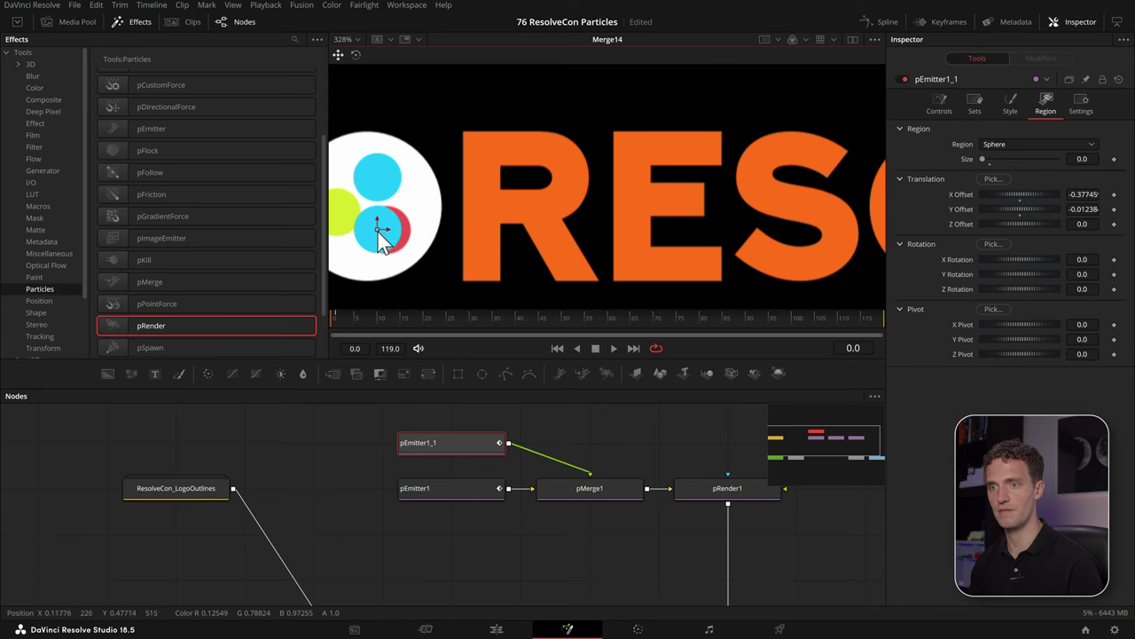
left_click(1010, 104)
left_click(1018, 225)
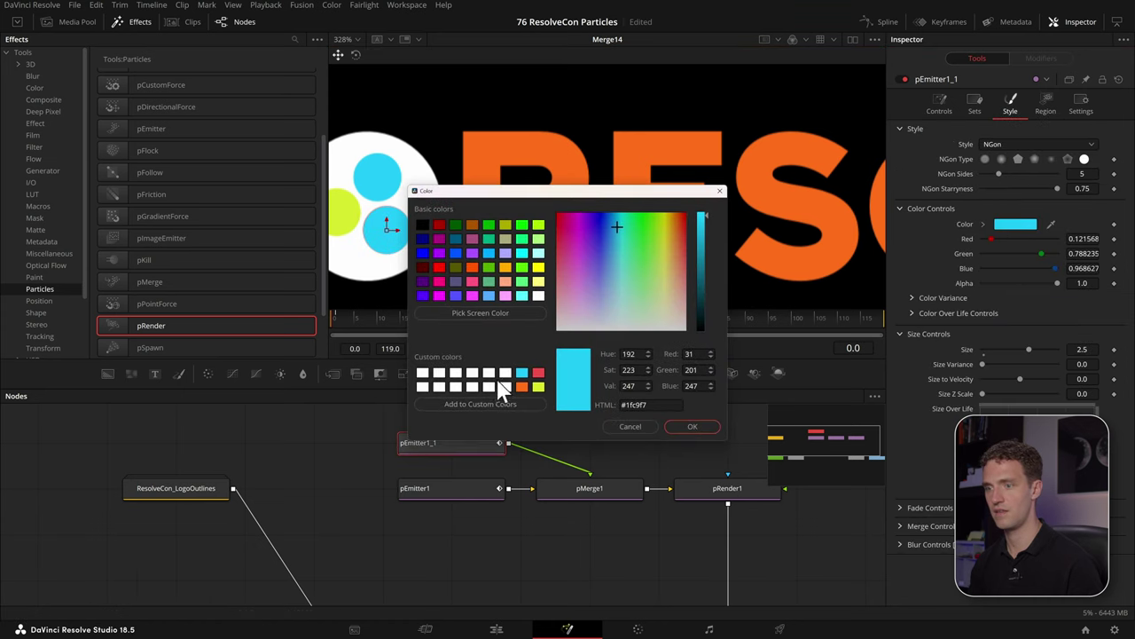
left_click(539, 372)
left_click(692, 427)
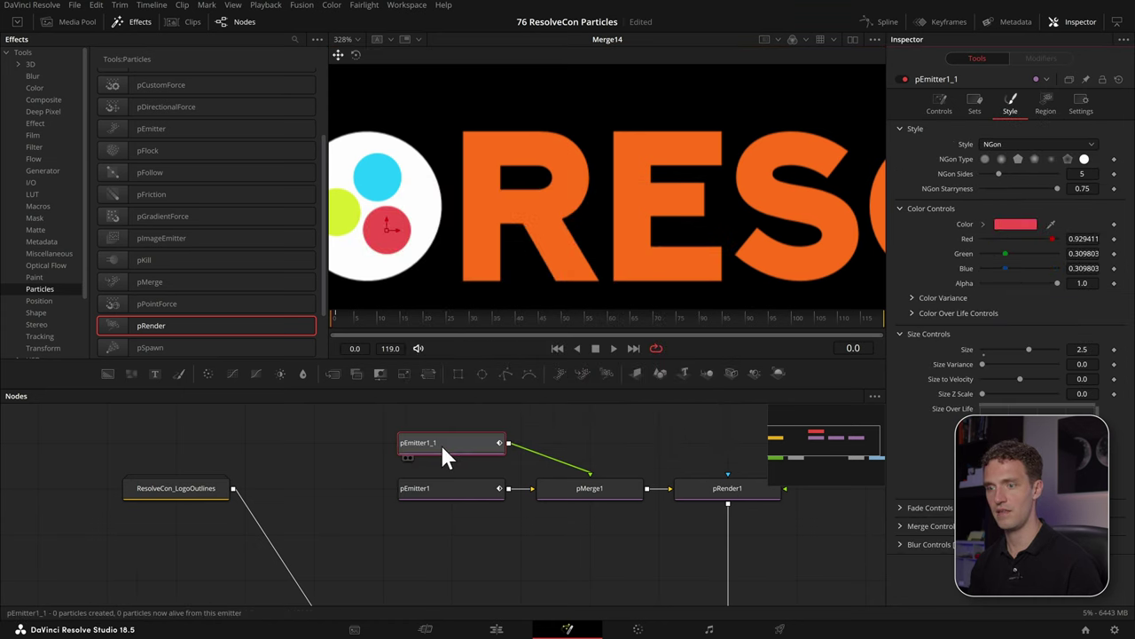
Paste a third emitter, place its particle over the left dot, and colour it yellow-green
scroll(547, 443, "up", 2)
key("ctrl+v")
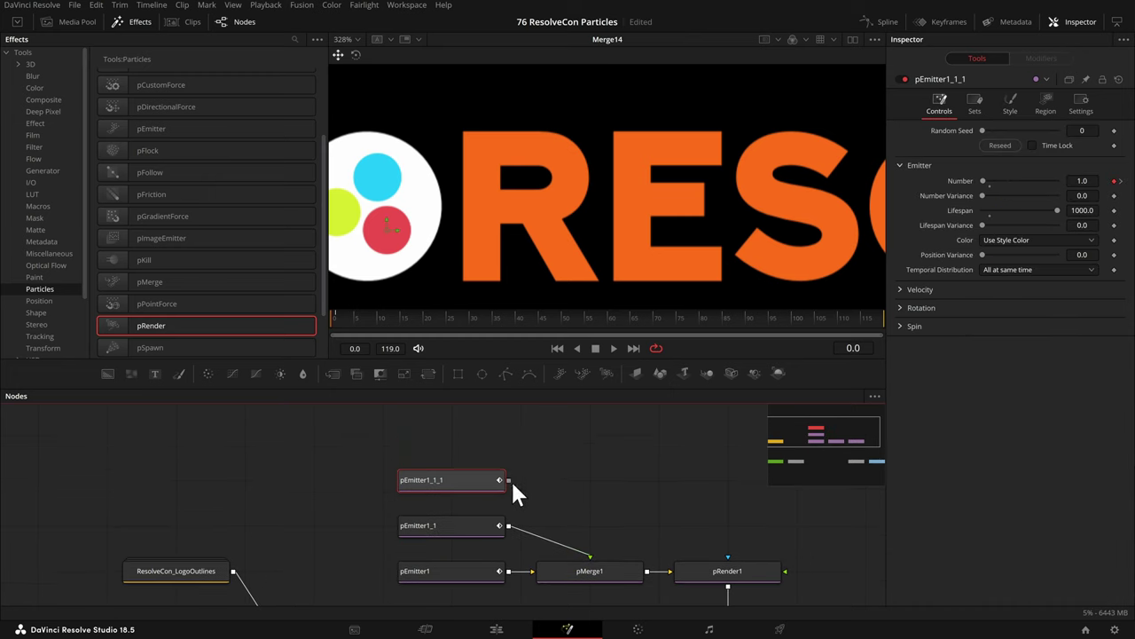
scroll(577, 222, "left", 3)
left_click_drag(598, 233, 558, 233)
left_click(1010, 105)
left_click(1015, 224)
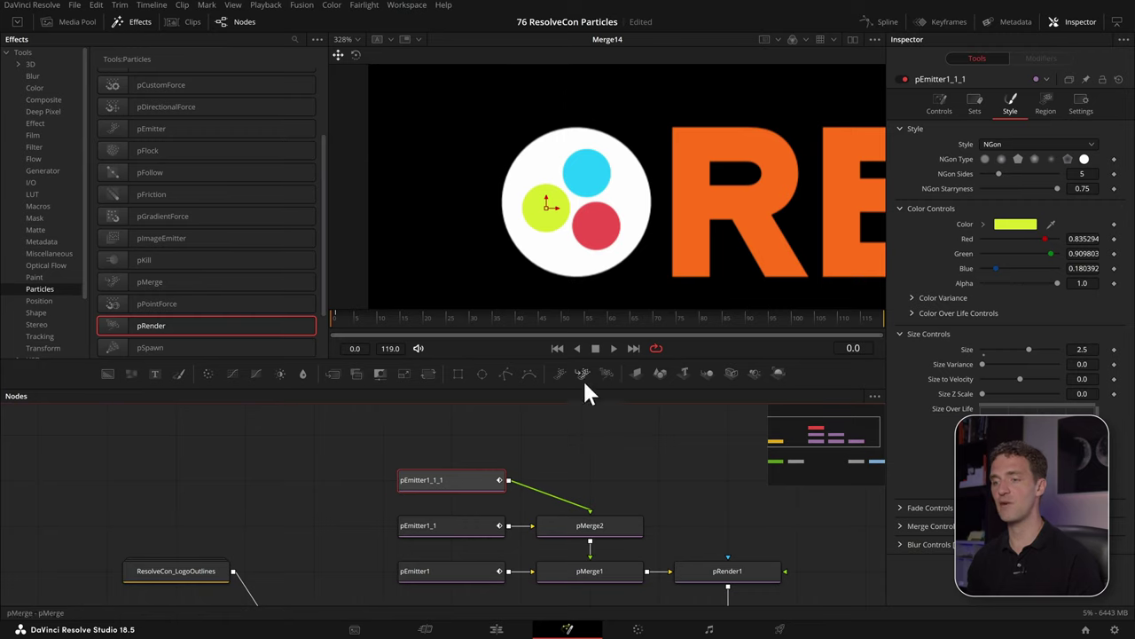
Check the logo in the viewer and shift pRender1 further right, leaving room after pMerge1
left_click_drag(583, 387, 393, 435)
scroll(644, 123, "down", 6)
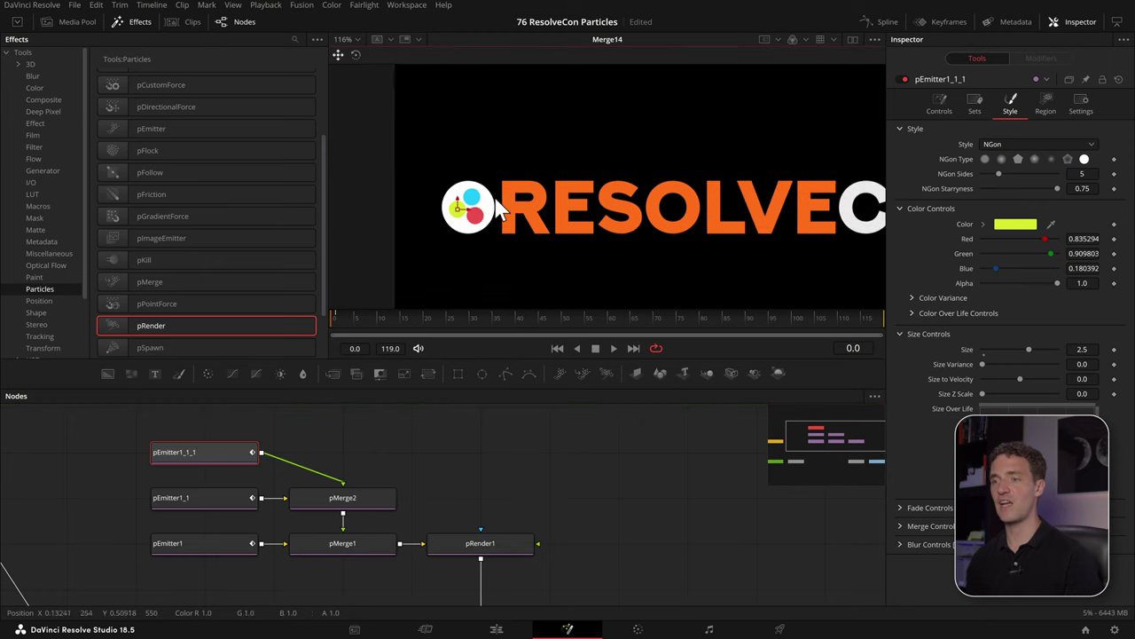
scroll(481, 111, "up", 4)
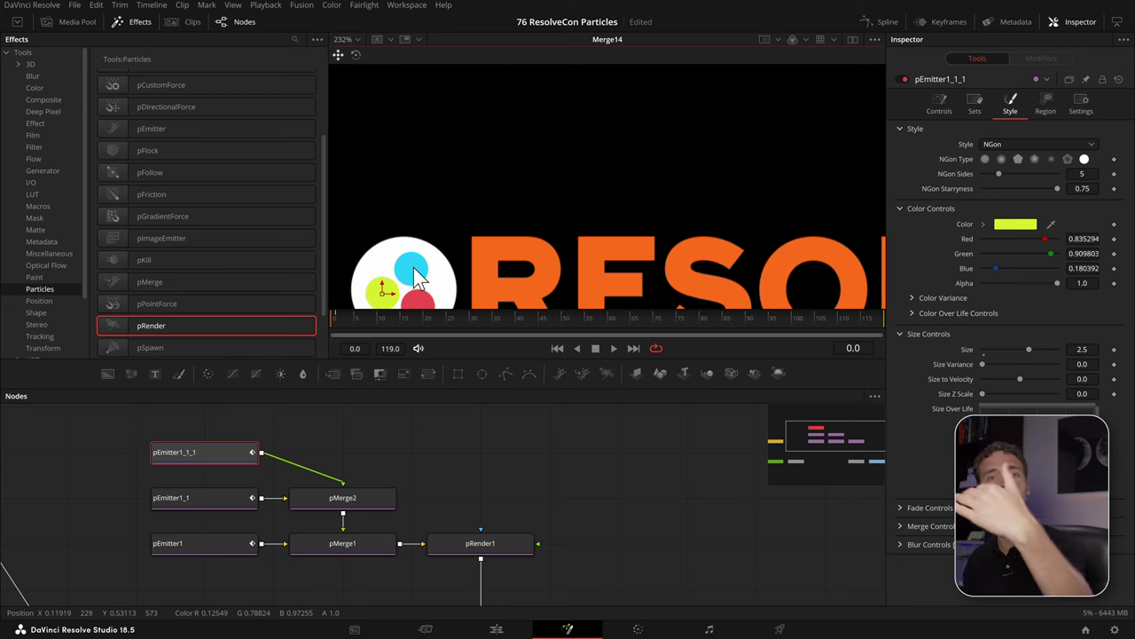
scroll(619, 149, "down", 2)
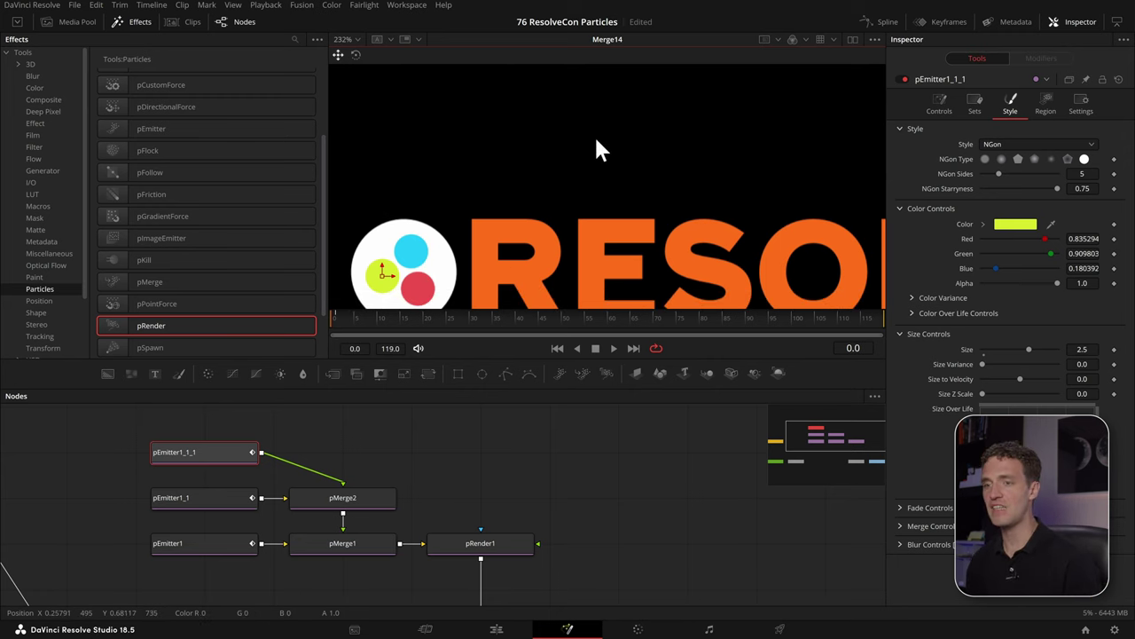
left_click_drag(519, 542, 590, 543)
left_click(354, 547)
scroll(461, 543, "down", 2)
scroll(461, 543, "right", 2)
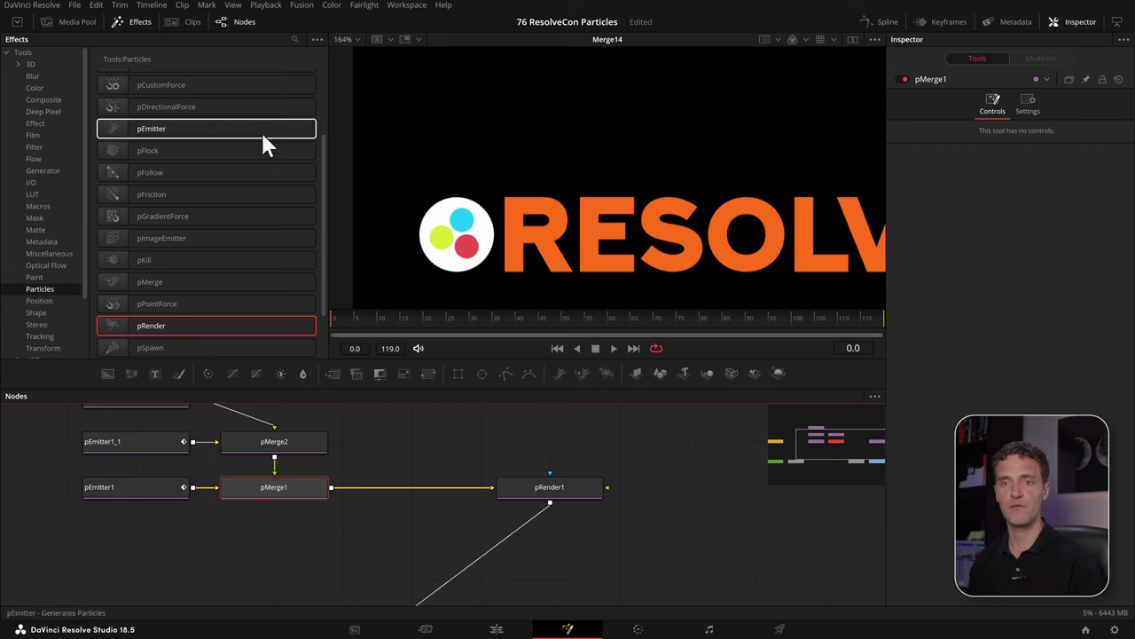
Insert a pDirectionalForce between pMerge1 and pRender1, preview the dots falling, and open ResolveCon_LogoOutlines
left_click_drag(186, 107, 424, 490)
left_click(139, 23)
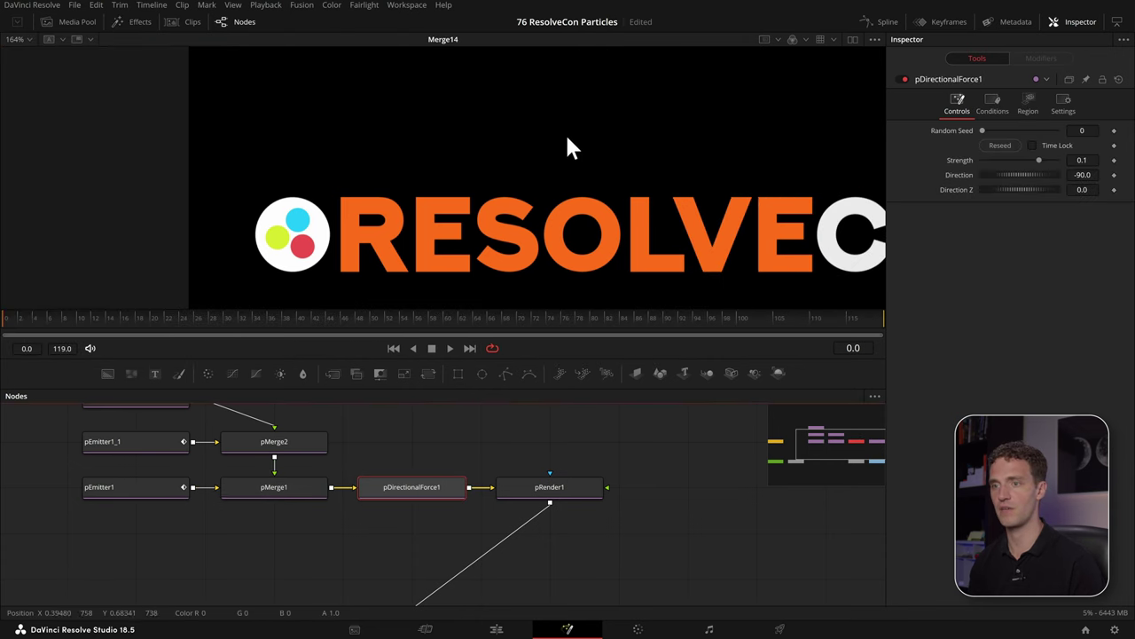
key("ctrl+f")
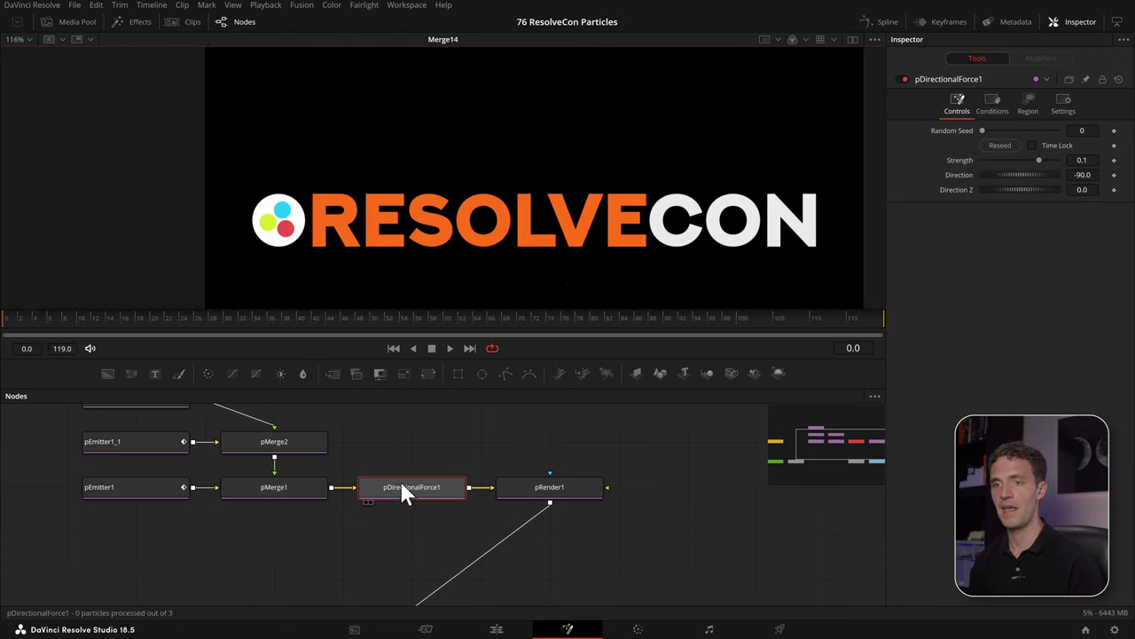
key("space")
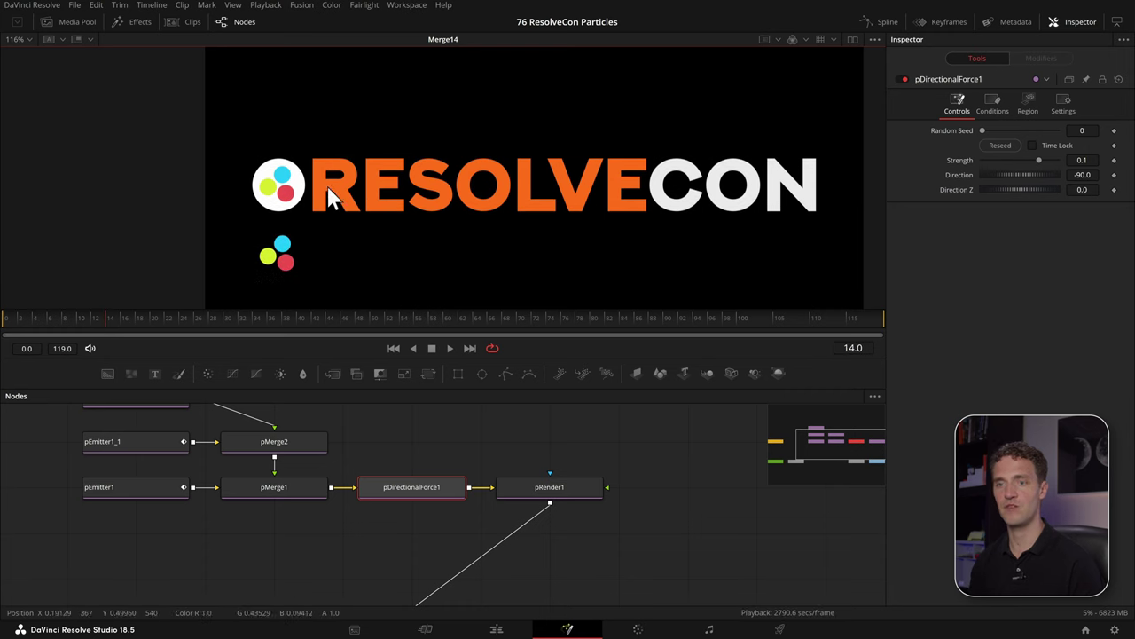
scroll(260, 410, "left", 10)
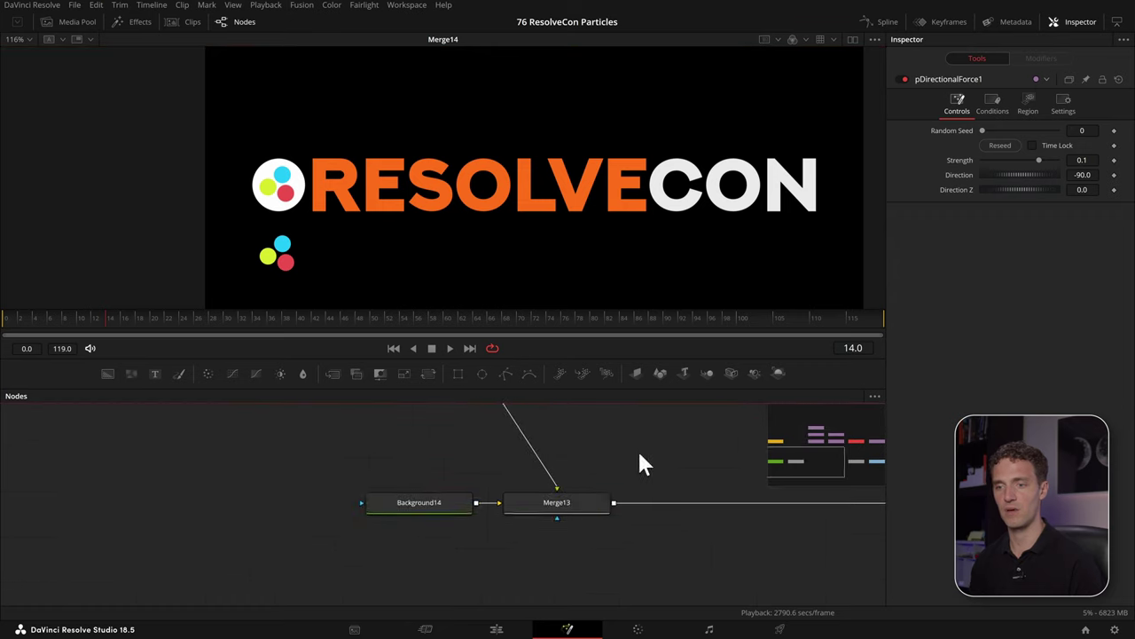
double_click(477, 505)
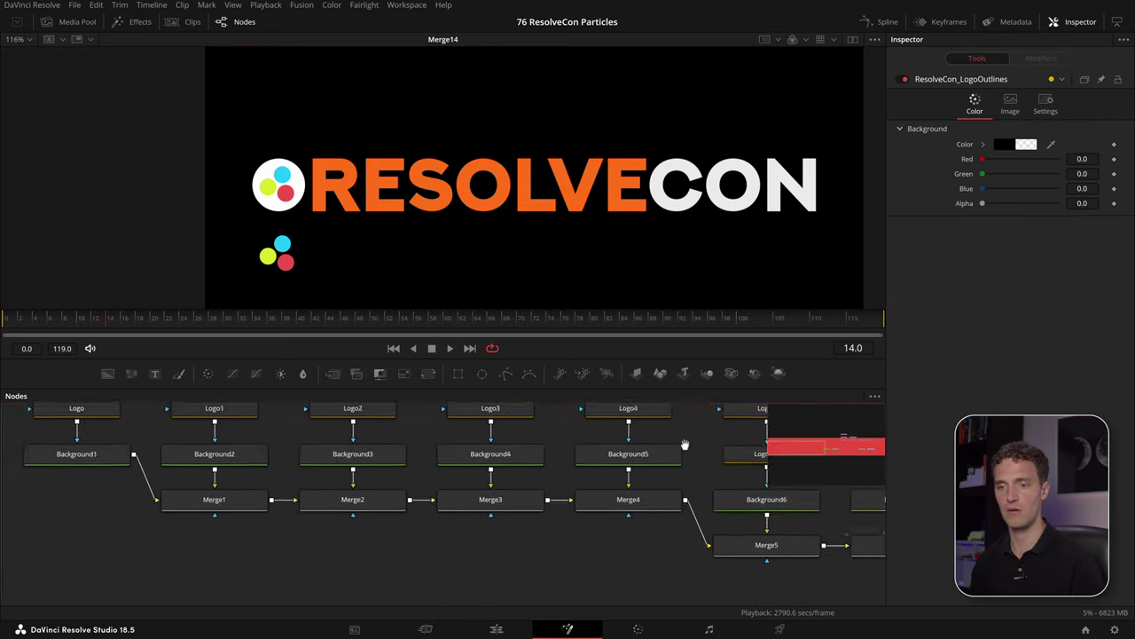
Disable Merge2, Merge3 and Merge4 in the logo-outlines group to hide the original coloured dots
left_click_drag(375, 576, 714, 525)
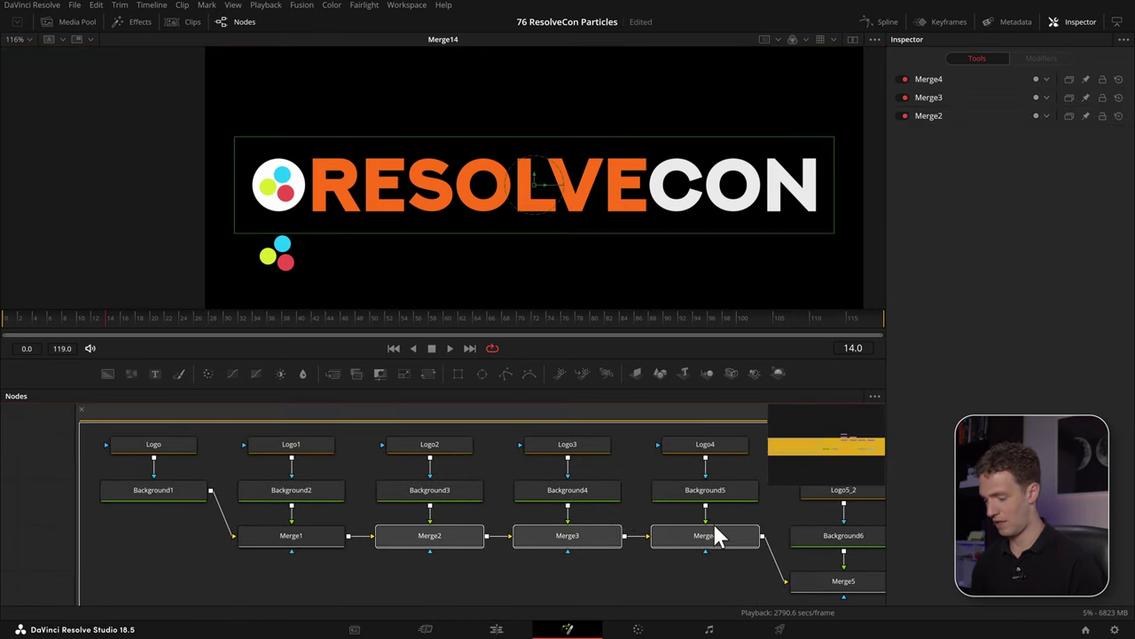
left_click(80, 408)
left_click(812, 441)
Move Merge14 and MediaOut1 further right in the node graph
left_click_drag(413, 588, 275, 530)
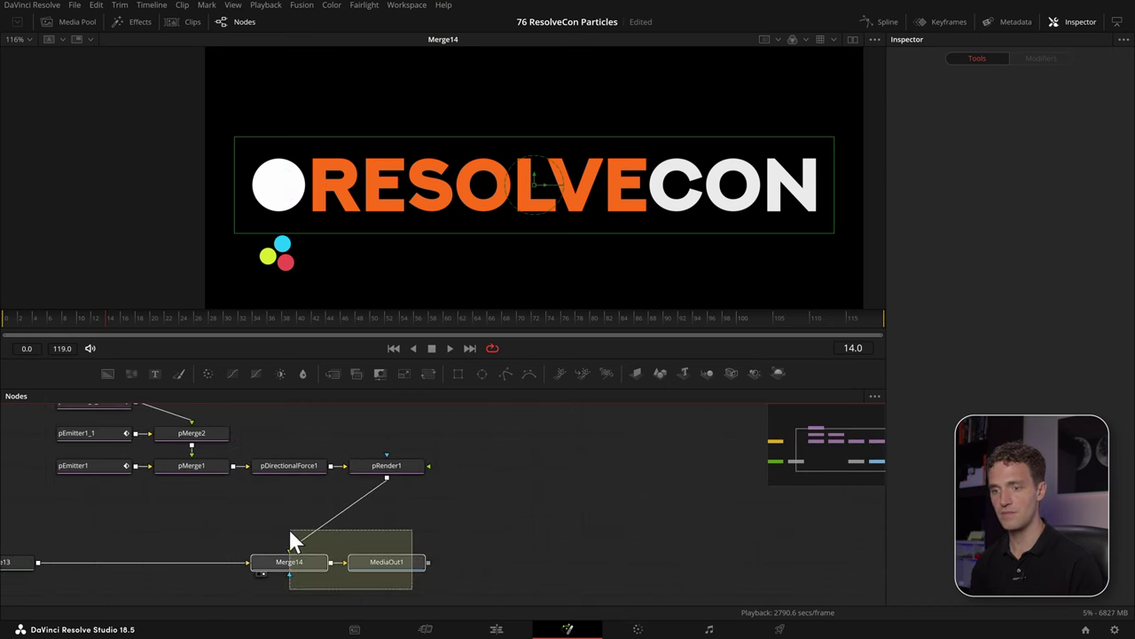
left_click_drag(342, 559, 666, 568)
left_click_drag(385, 467, 624, 459)
left_click_drag(412, 489, 438, 484)
left_click(368, 546)
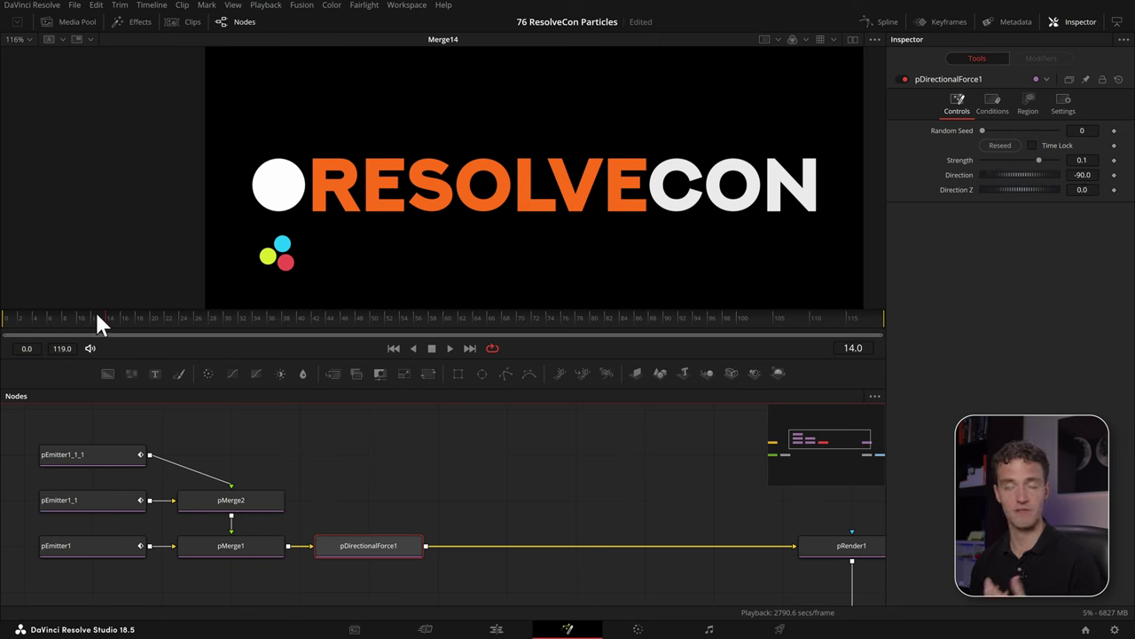
Set pDirectionalForce1's Direction to 90, then fine-tune it down to 61.4 while scrubbing
left_click(1081, 175)
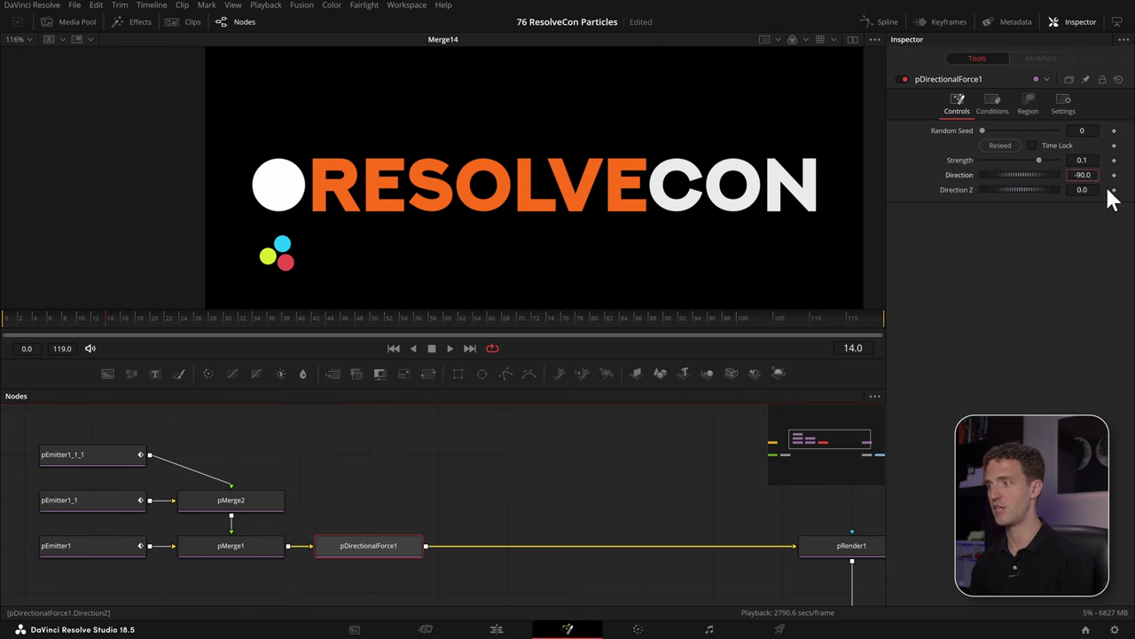
key("Tab")
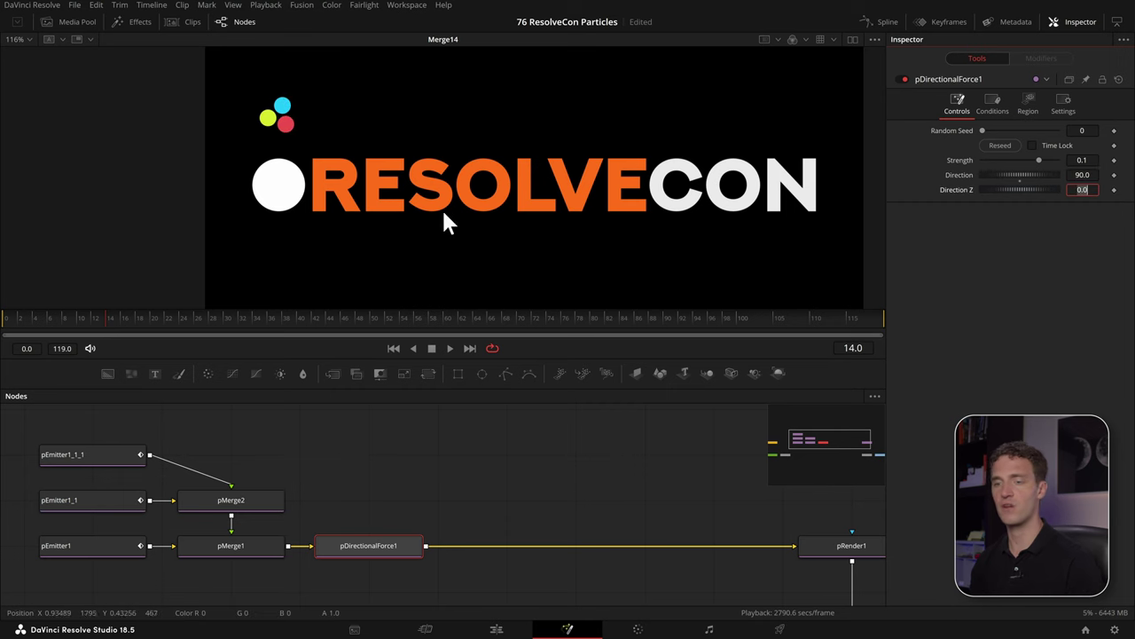
mouse_move(85, 321)
left_mouse_down()
mouse_move(5, 323)
mouse_move(127, 318)
mouse_move(100, 322)
left_mouse_up()
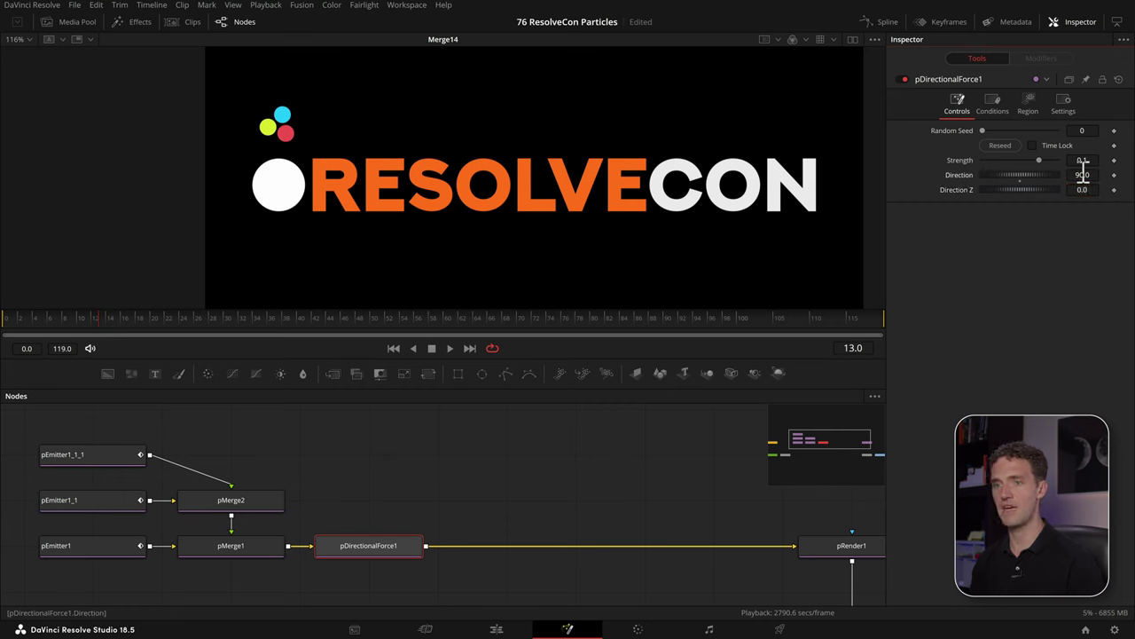
left_click_drag(1082, 174, 1067, 174)
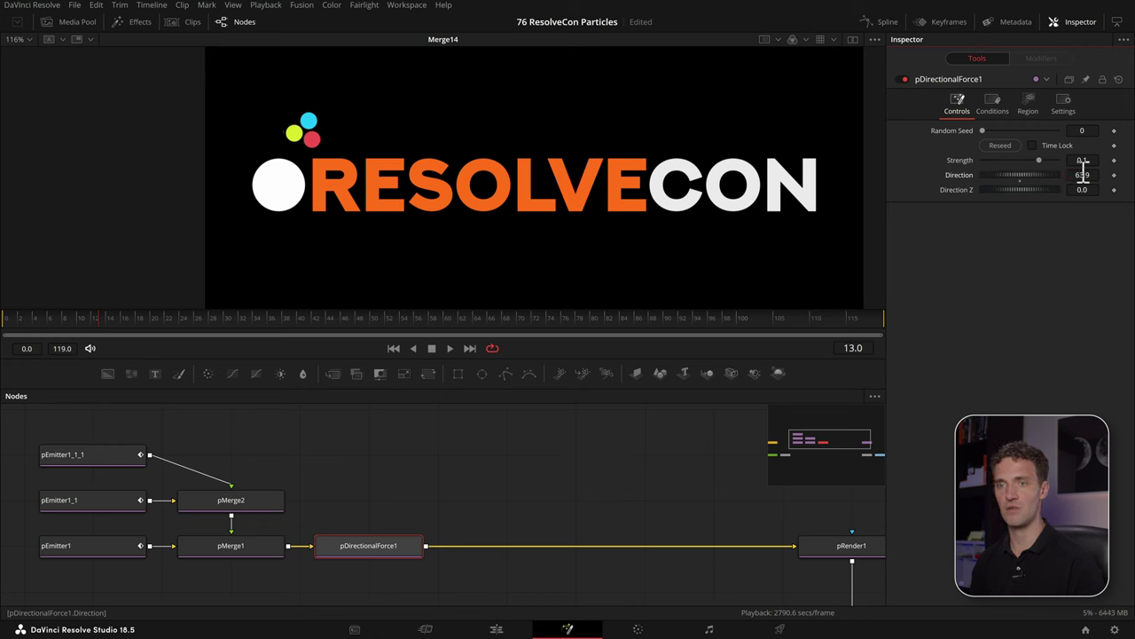
left_click_drag(46, 316, 122, 317)
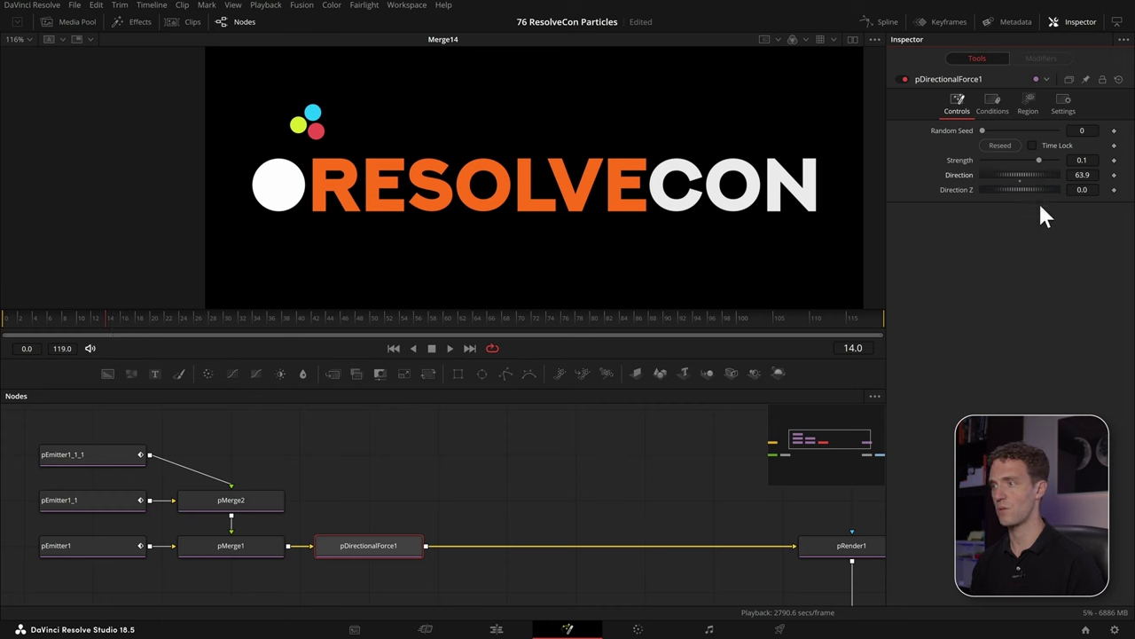
left_click_drag(1019, 179, 1021, 179)
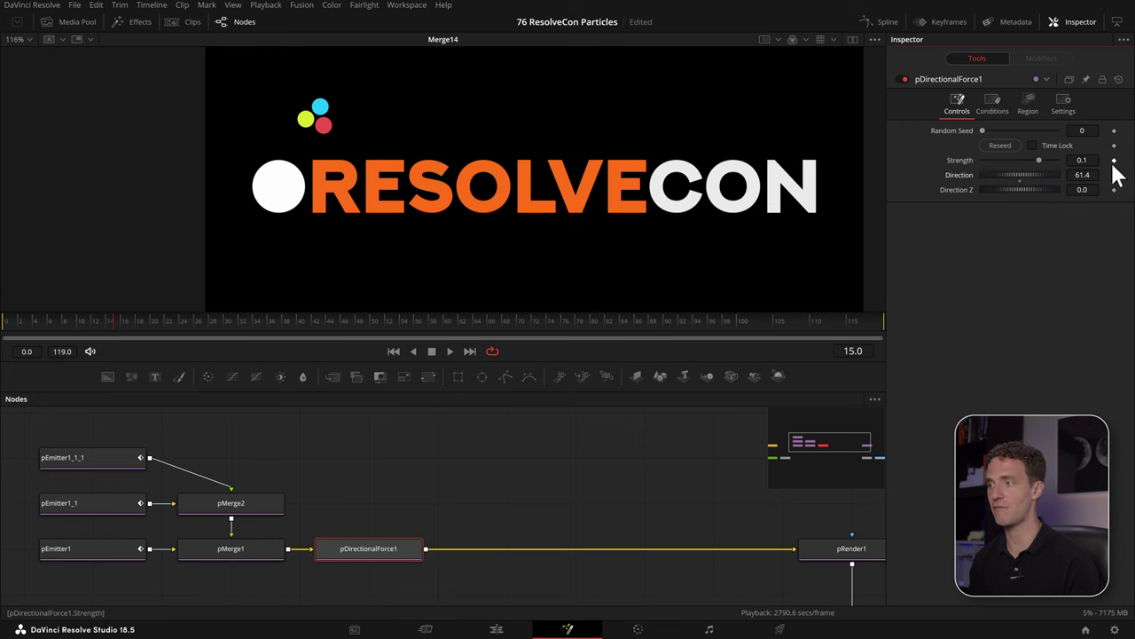
Keyframe pDirectionalForce1's Strength at frame 15 so it drops to 0.0 at frame 16
left_click(1114, 160)
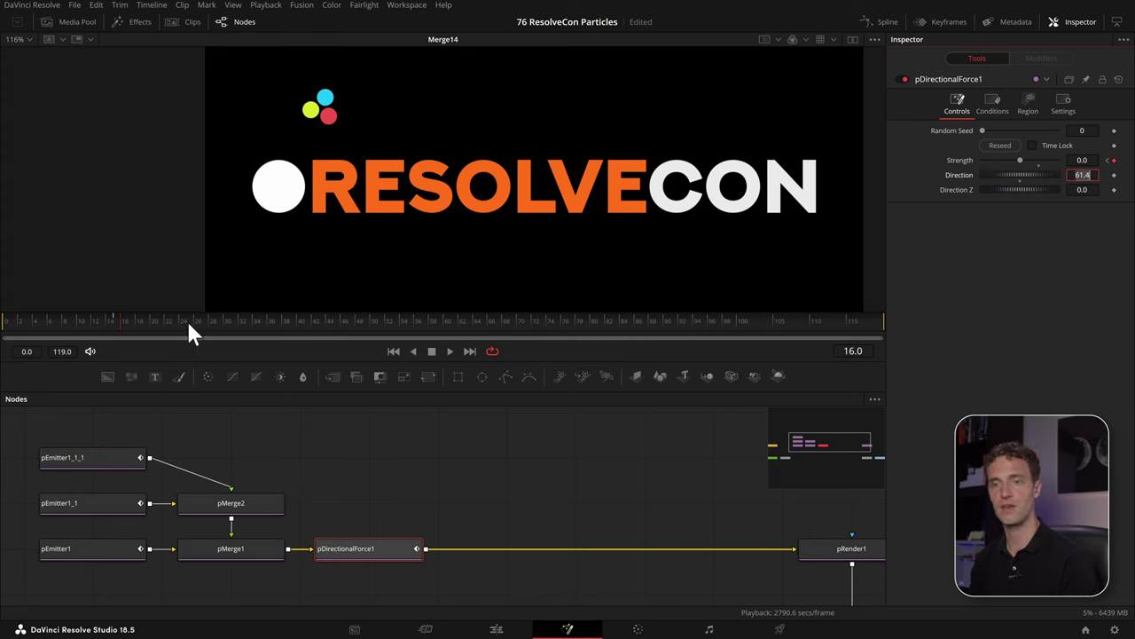
left_click_drag(160, 328, 122, 321)
left_click(388, 552)
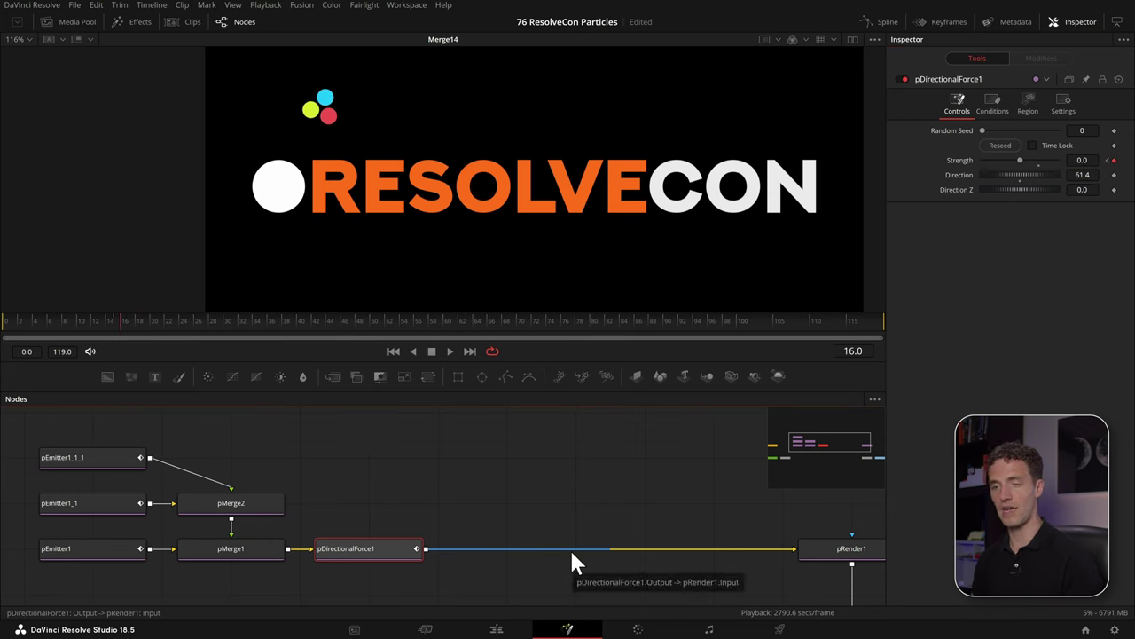
Add a second pDirectionalForce after the first one using the 'pdi' tool search
key("shift+space")
type("pdir")
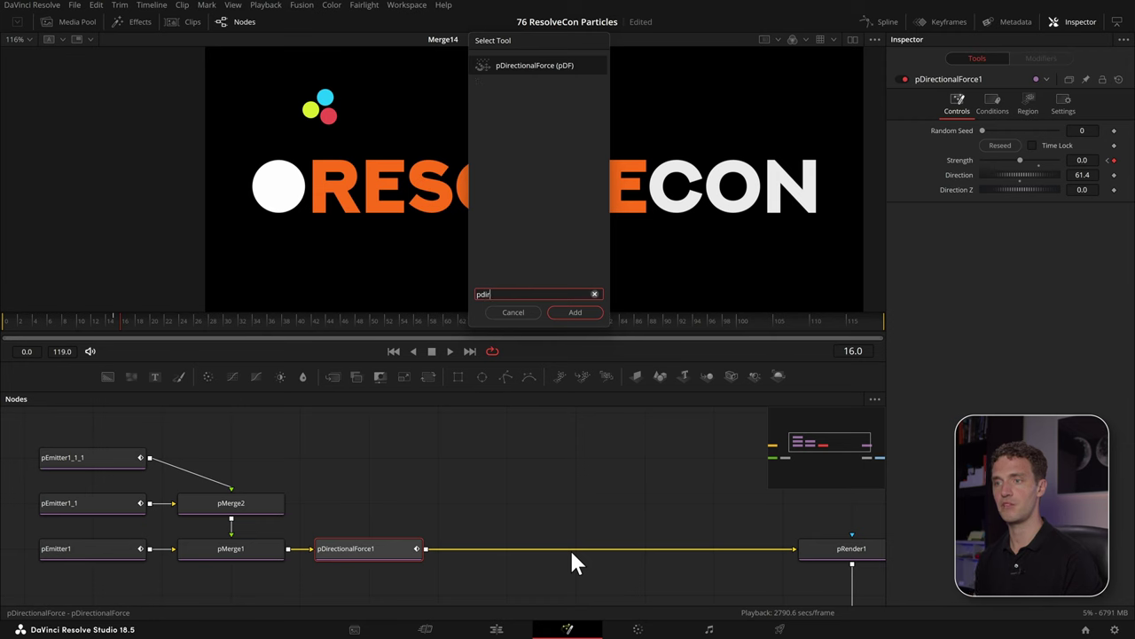
key("Return")
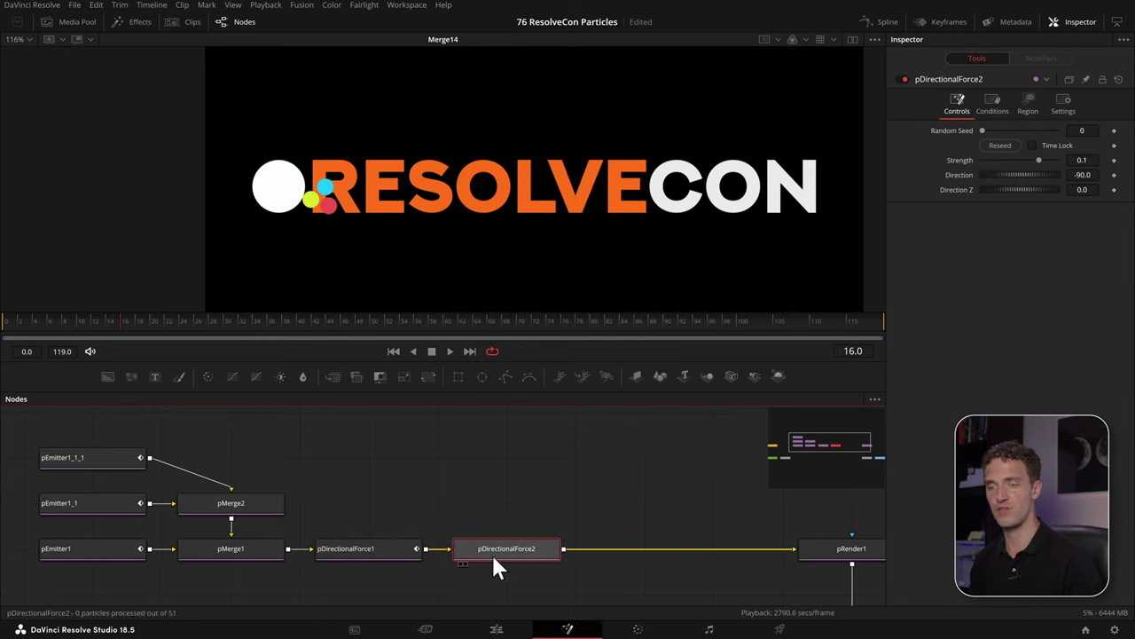
left_click_drag(503, 552, 572, 551)
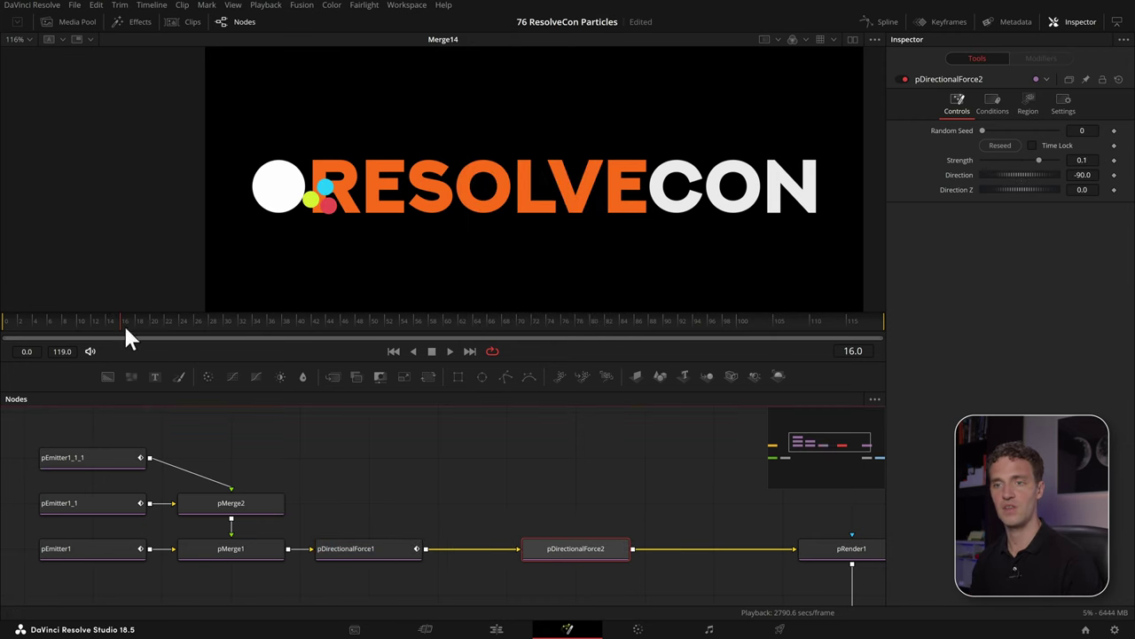
left_click_drag(122, 319, 203, 337)
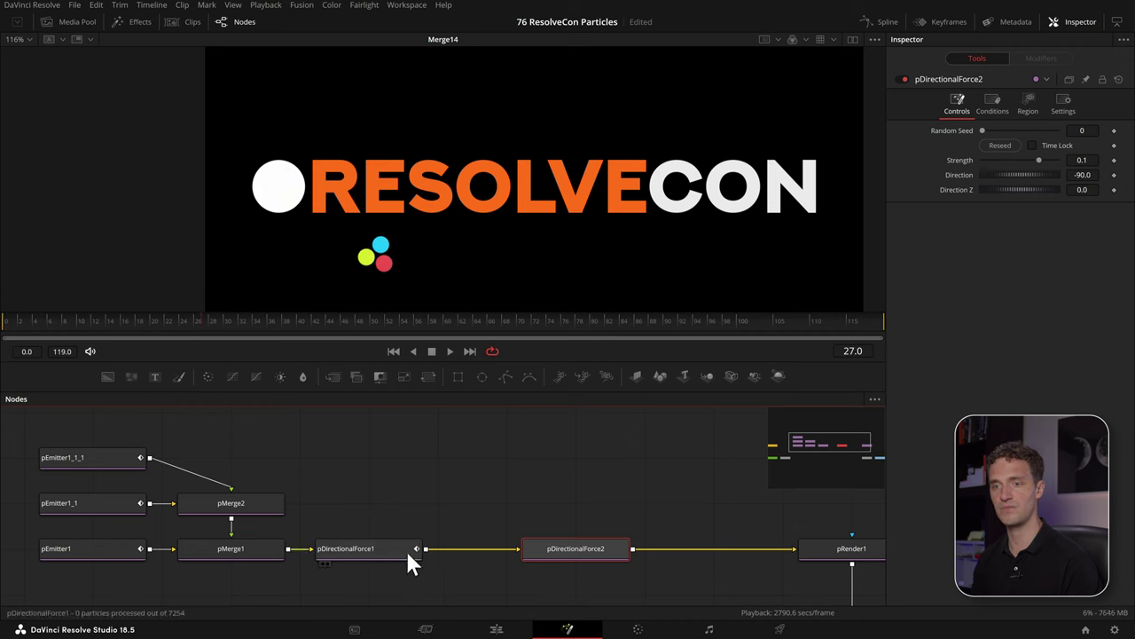
At frame 15, set pDirectionalForce1's Strength to 0.2 and Direction near 70, then preview
left_click(377, 555)
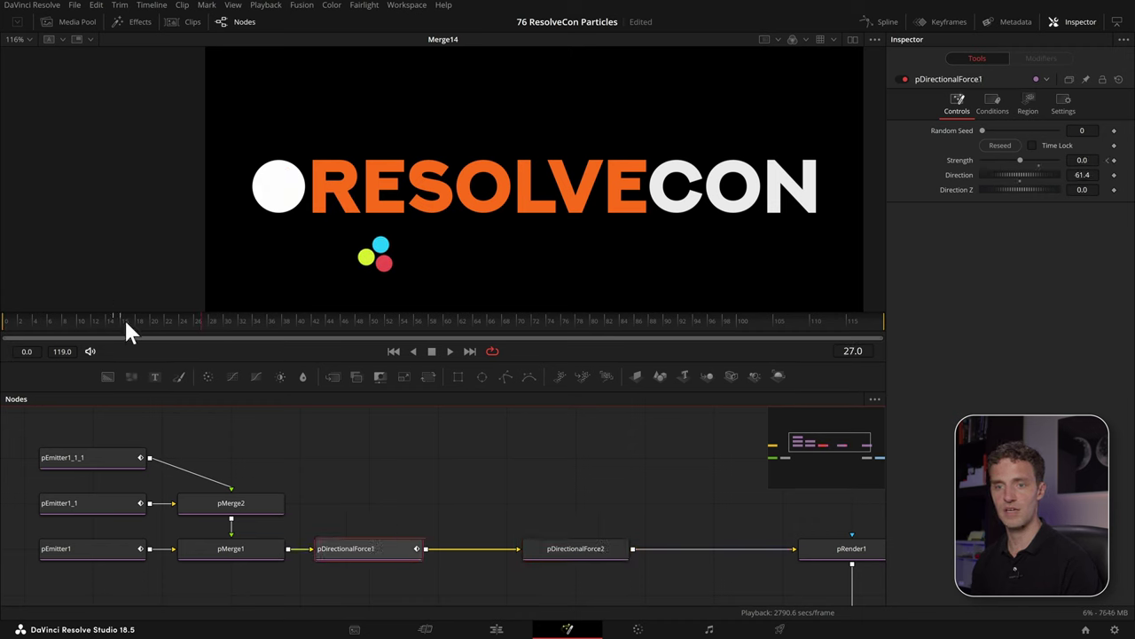
left_click_drag(125, 322, 117, 324)
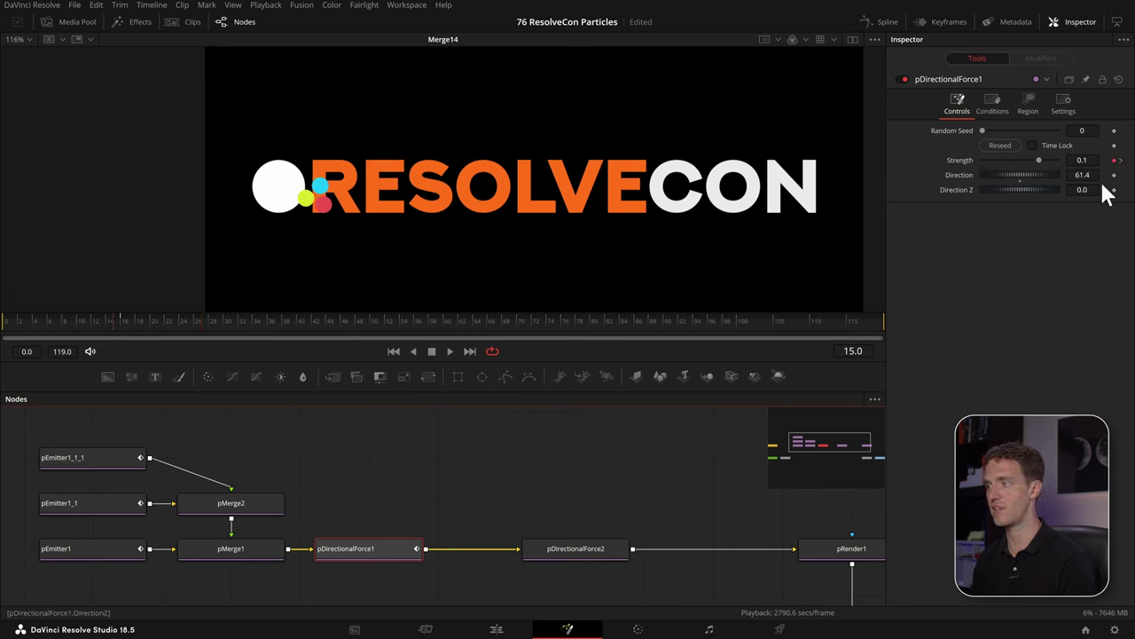
key("BackSpace")
type("2")
key("Return")
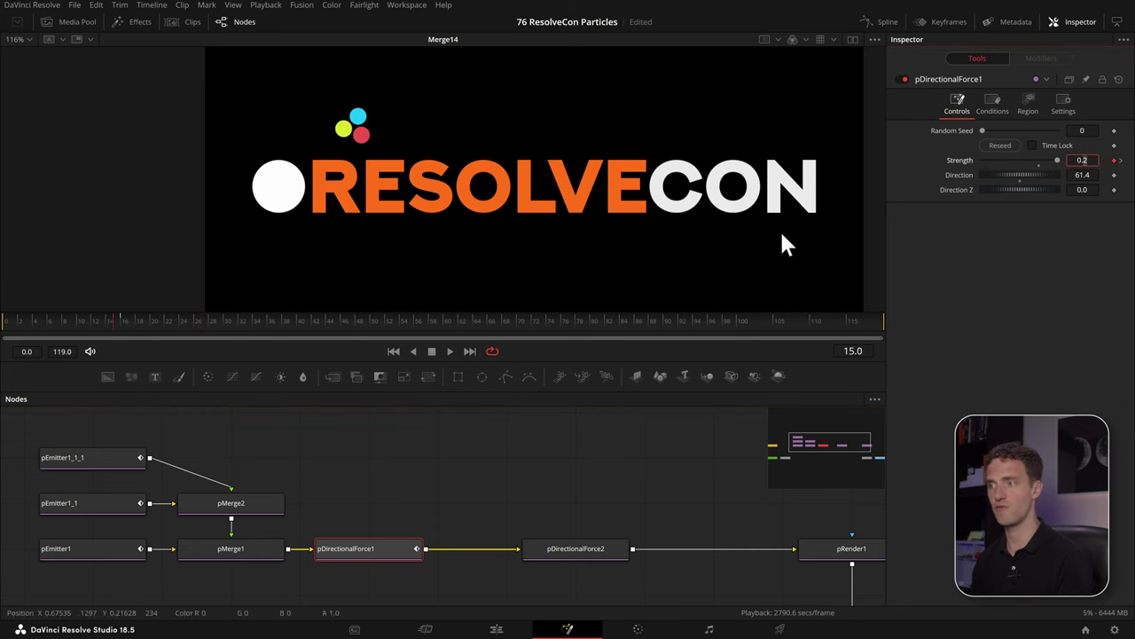
left_click_drag(1020, 175, 1042, 175)
key("space")
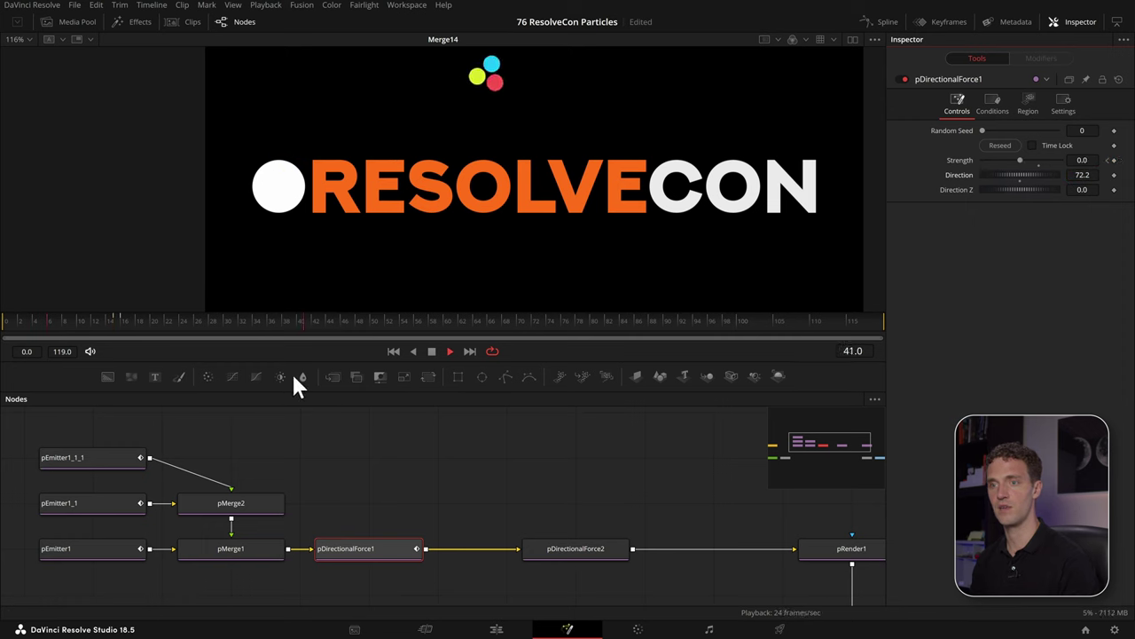
key("space")
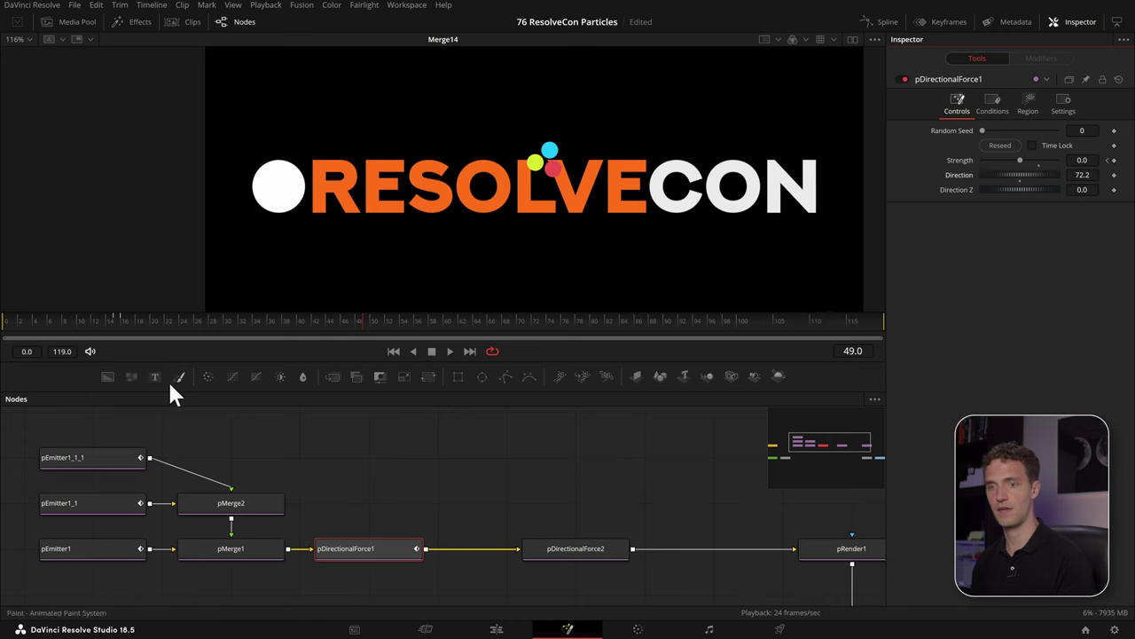
Refine the first force's Strength to 0.18 with Direction 72.2 and play back to check
left_click(116, 320)
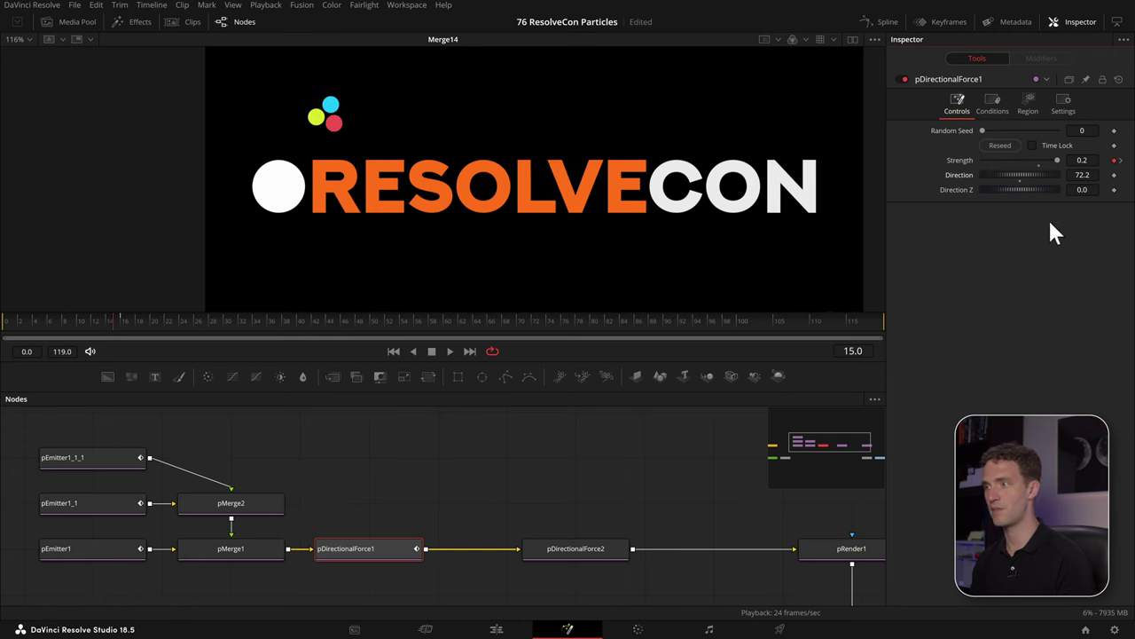
type("0.1")
key("Return")
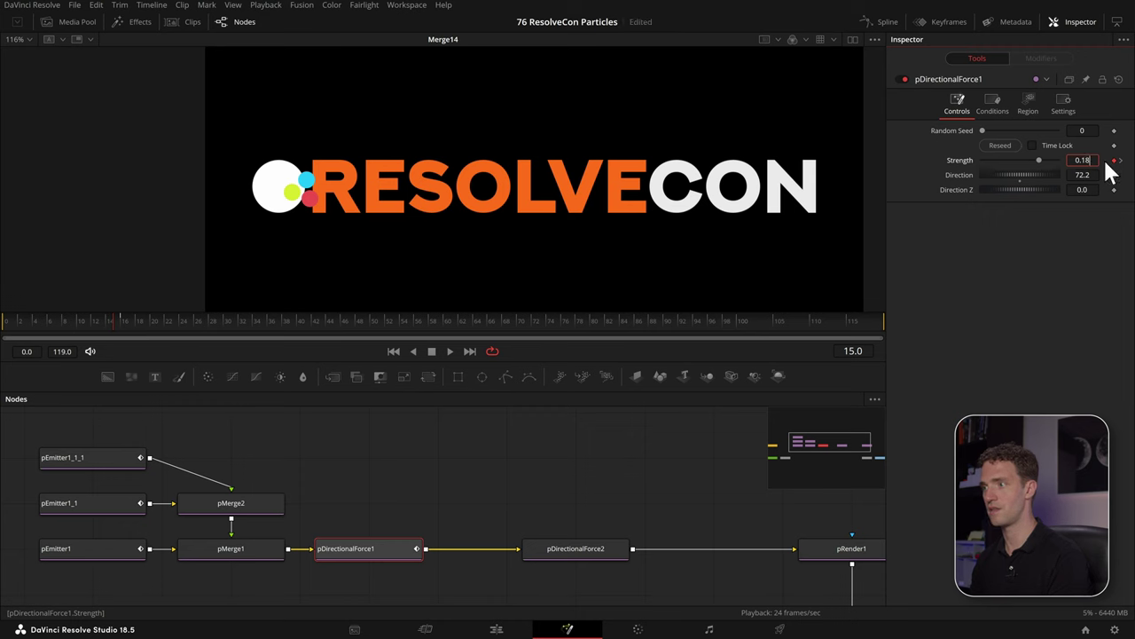
type("8")
key("Tab")
key("BackSpace")
left_click(46, 320)
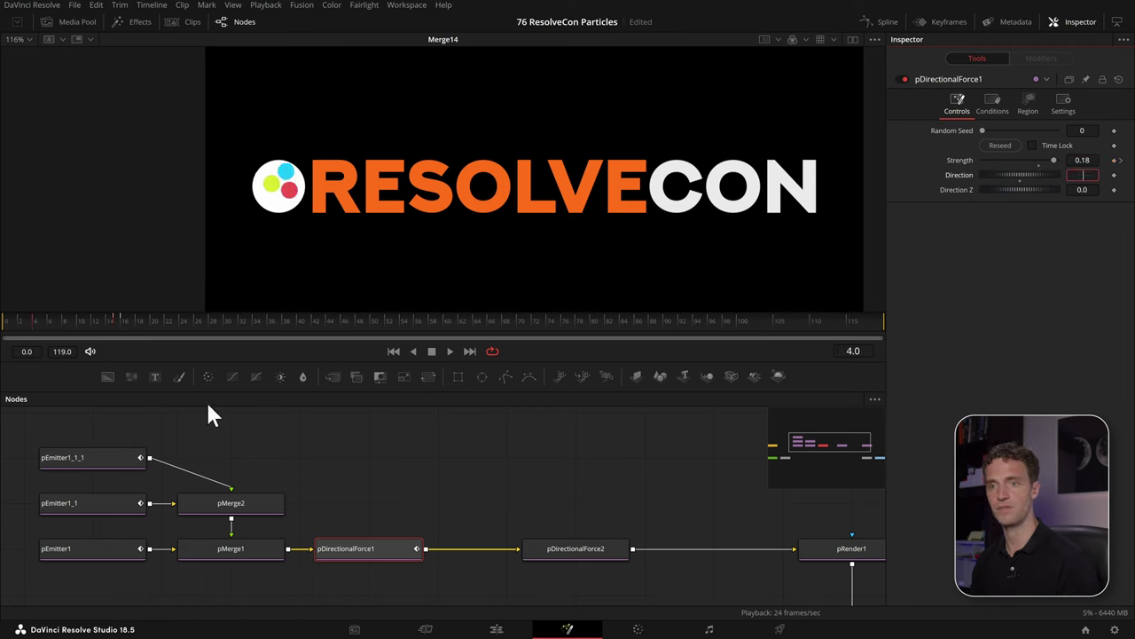
left_click(212, 407)
key("space")
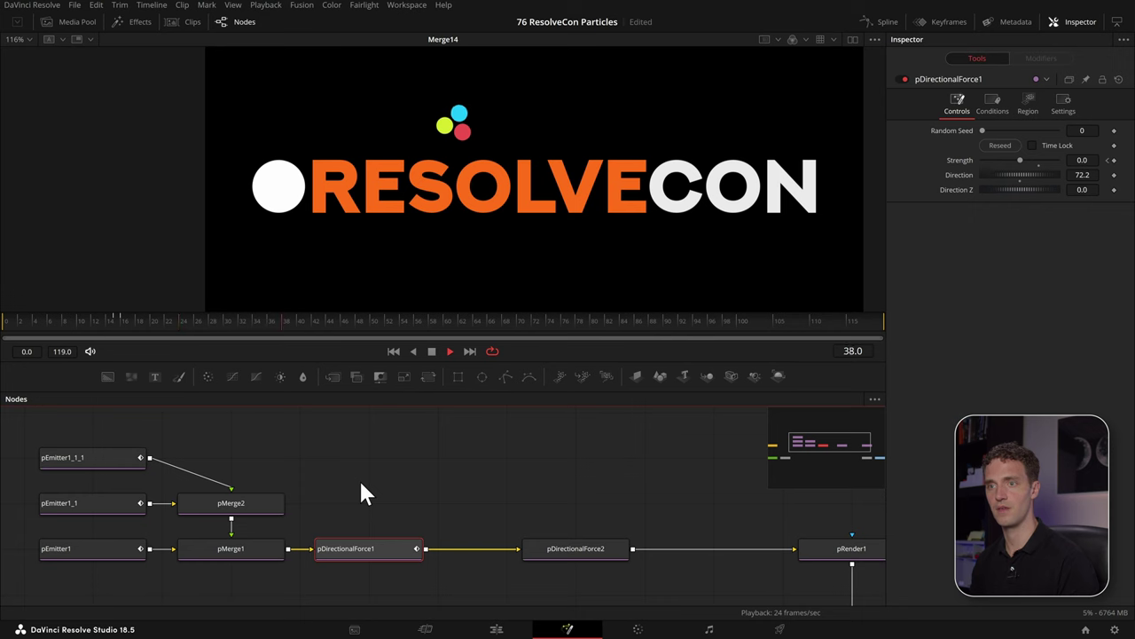
left_click(83, 323)
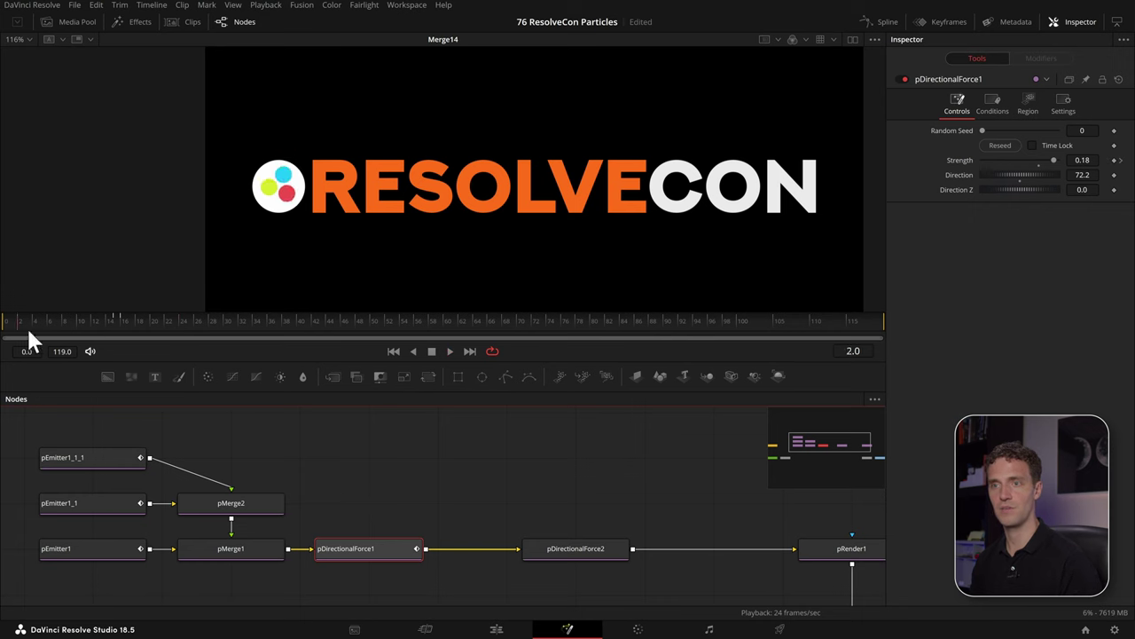
left_click_drag(74, 323, 299, 327)
Move pDirectionalForce2 left and add a pBounce node via the 'pbou' tool search
left_click_drag(606, 568, 363, 558)
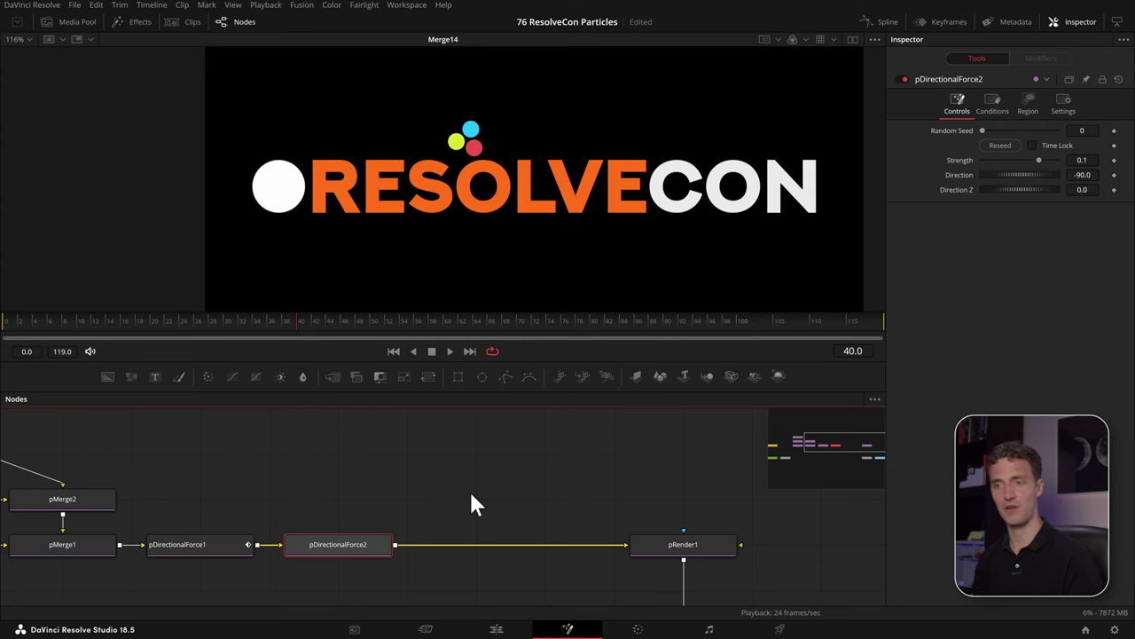
key("shift+space")
type("pbou")
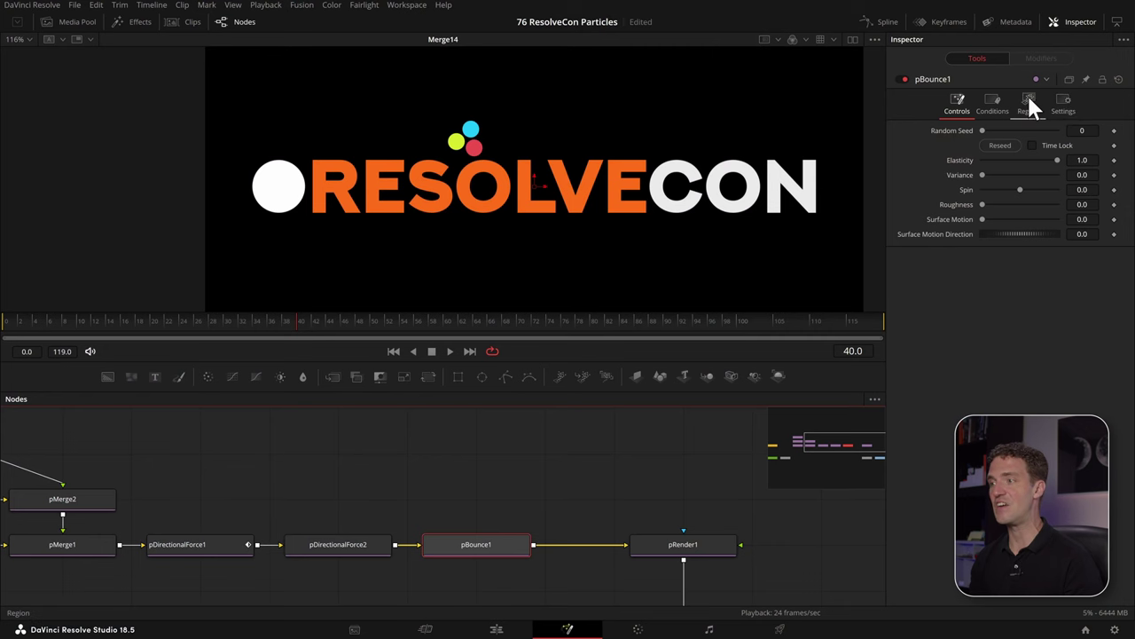
In pBounce1's Region tab, switch the region shape from Line to Bezier
left_click(1028, 96)
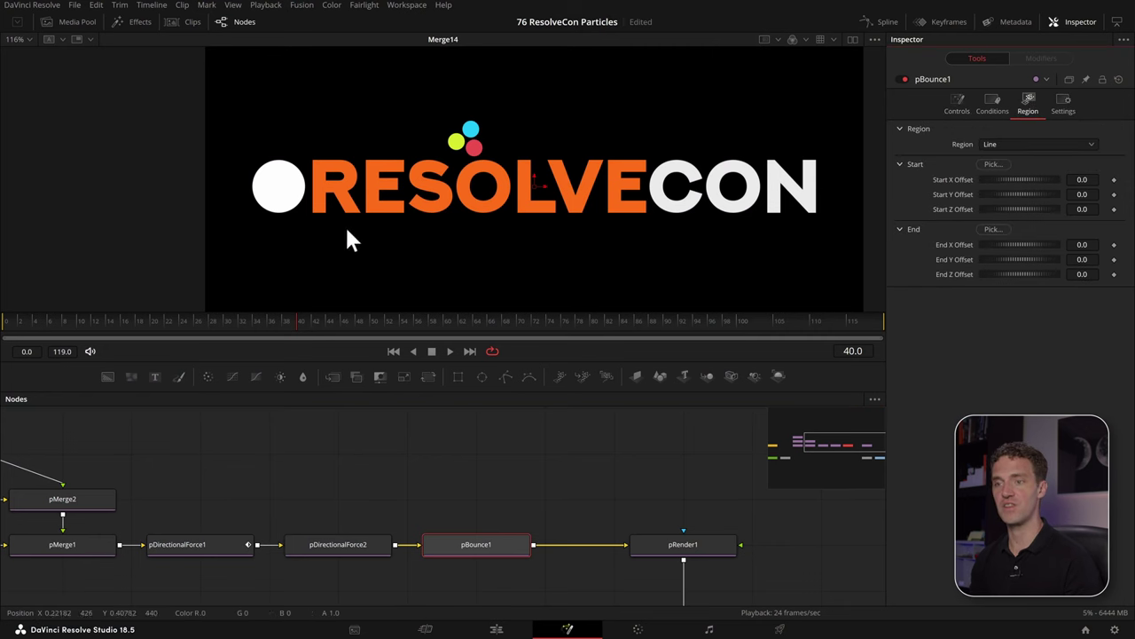
left_click(1012, 144)
left_click(1015, 142)
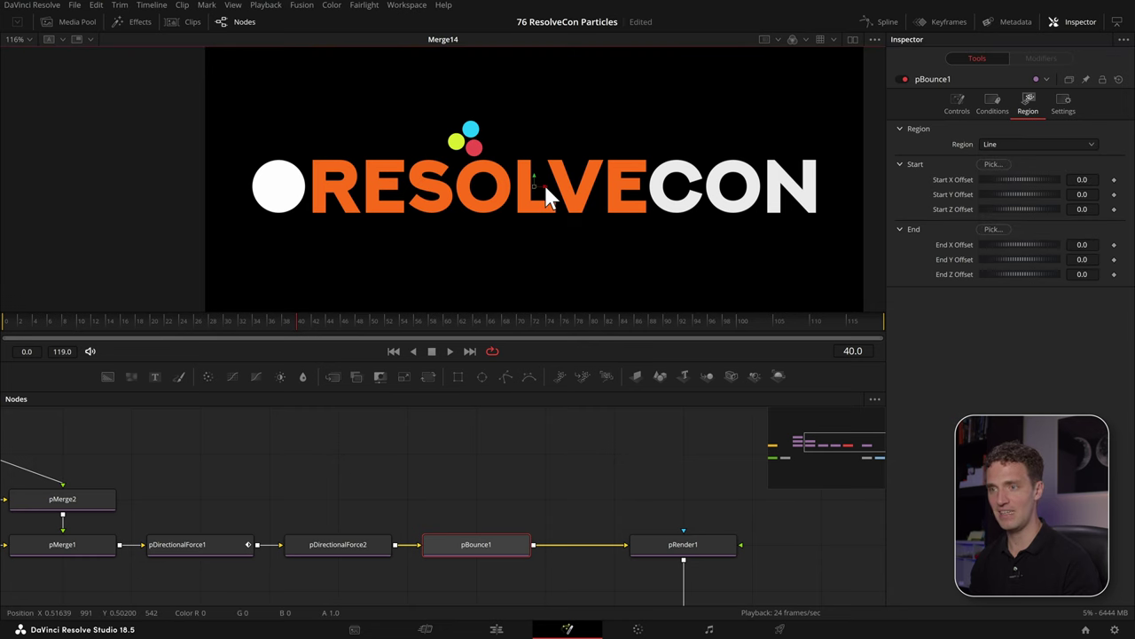
left_click_drag(549, 185, 607, 184)
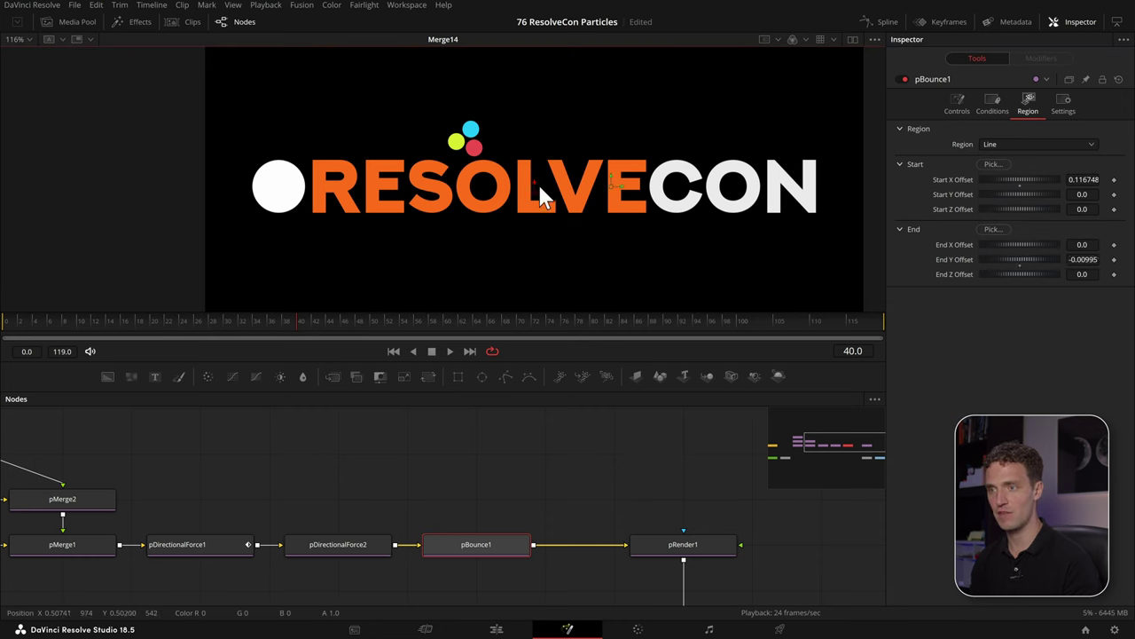
left_click(1044, 144)
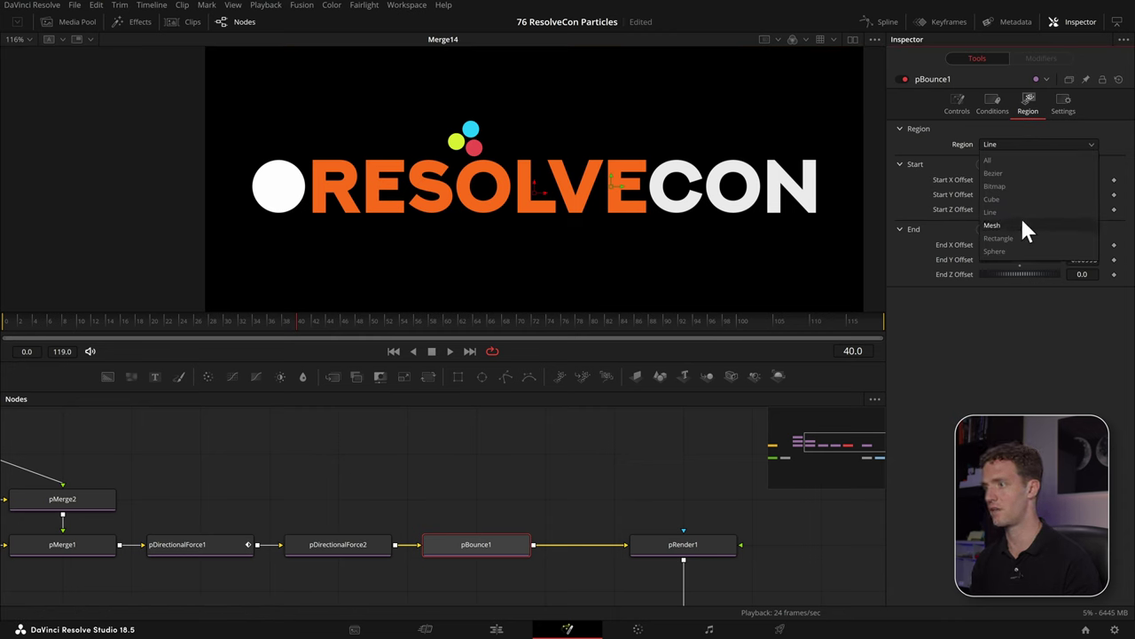
left_click(1003, 173)
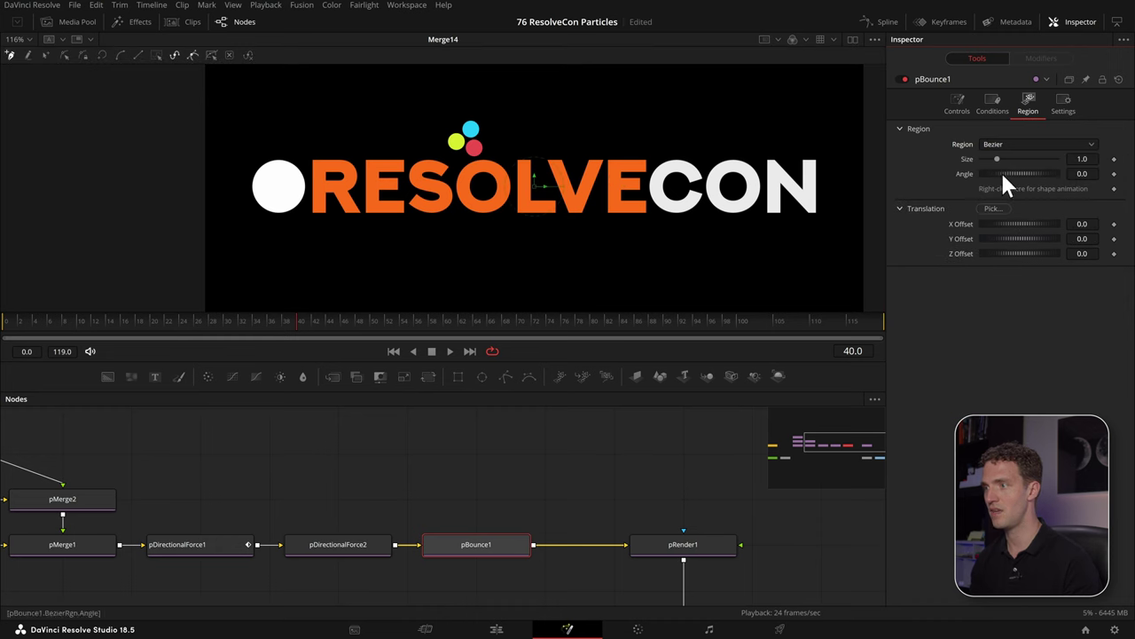
Draw a Bezier bounce curve across the RESOLVECON letter tops and play it back
left_click(317, 158)
left_click_drag(393, 147, 403, 148)
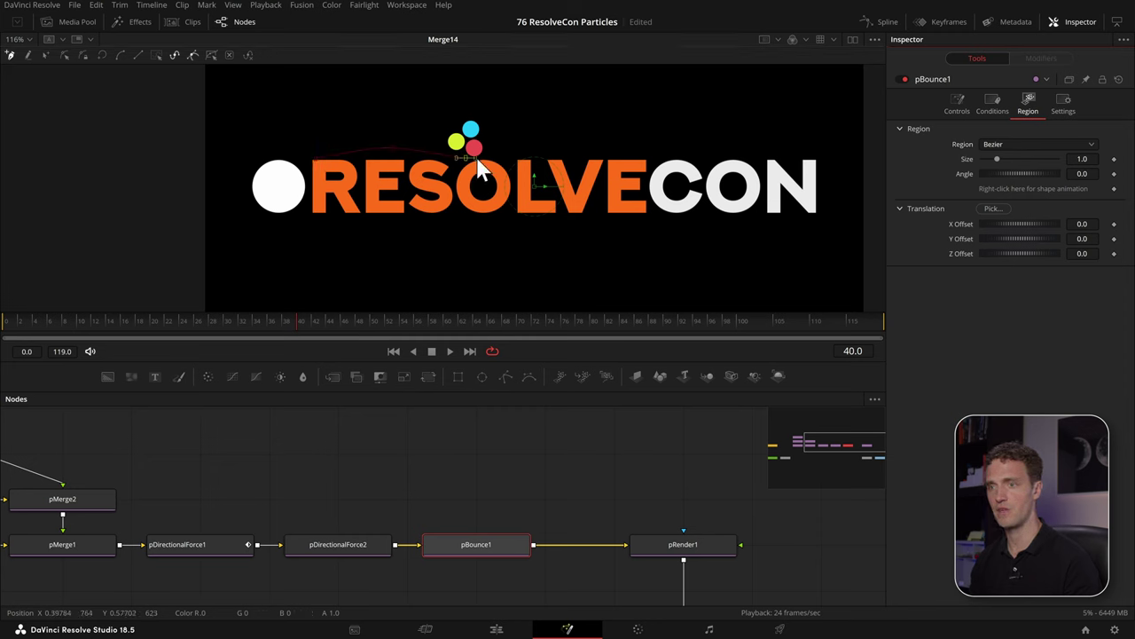
left_click_drag(676, 151, 689, 153)
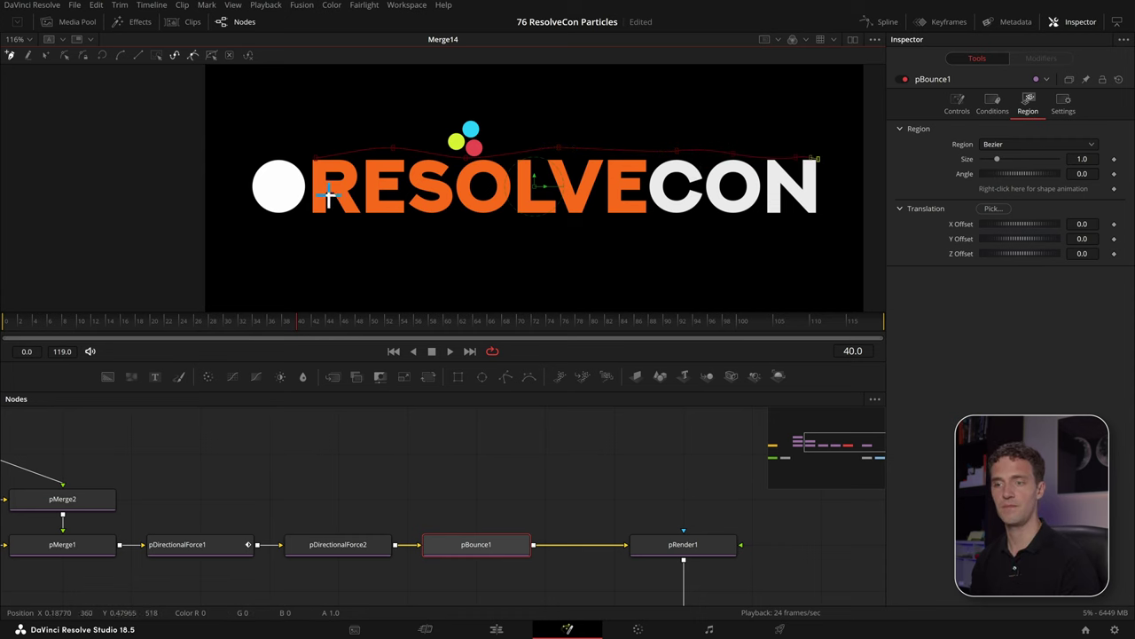
left_click_drag(169, 323, 62, 337)
key("space")
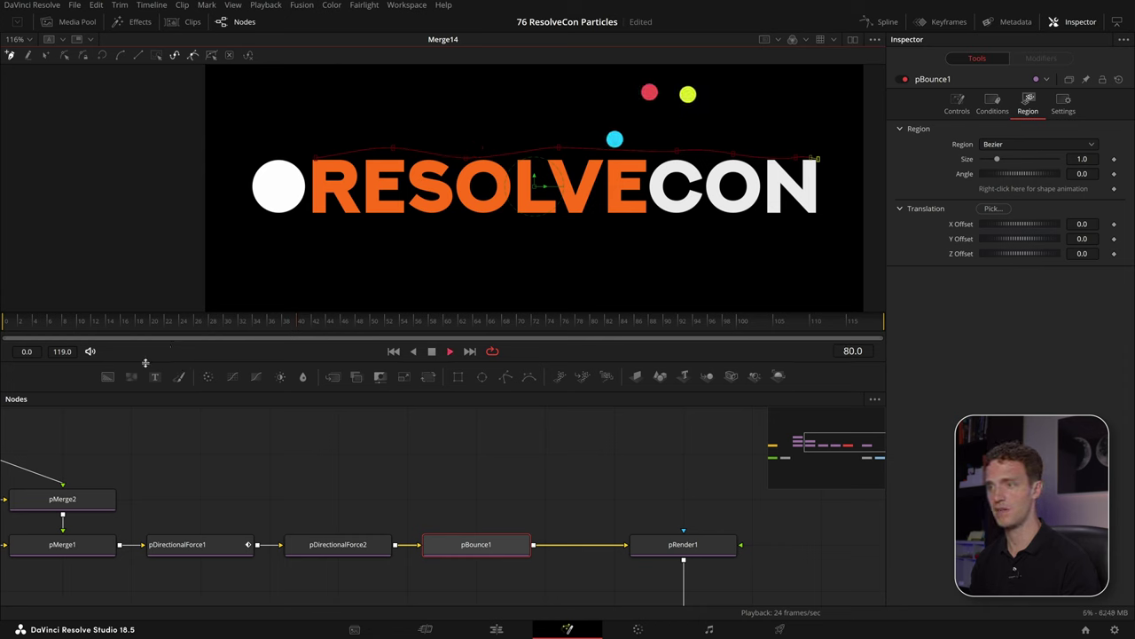
Reshape a curve point above the logo and replay to review the bounce
left_click_drag(539, 152, 512, 216)
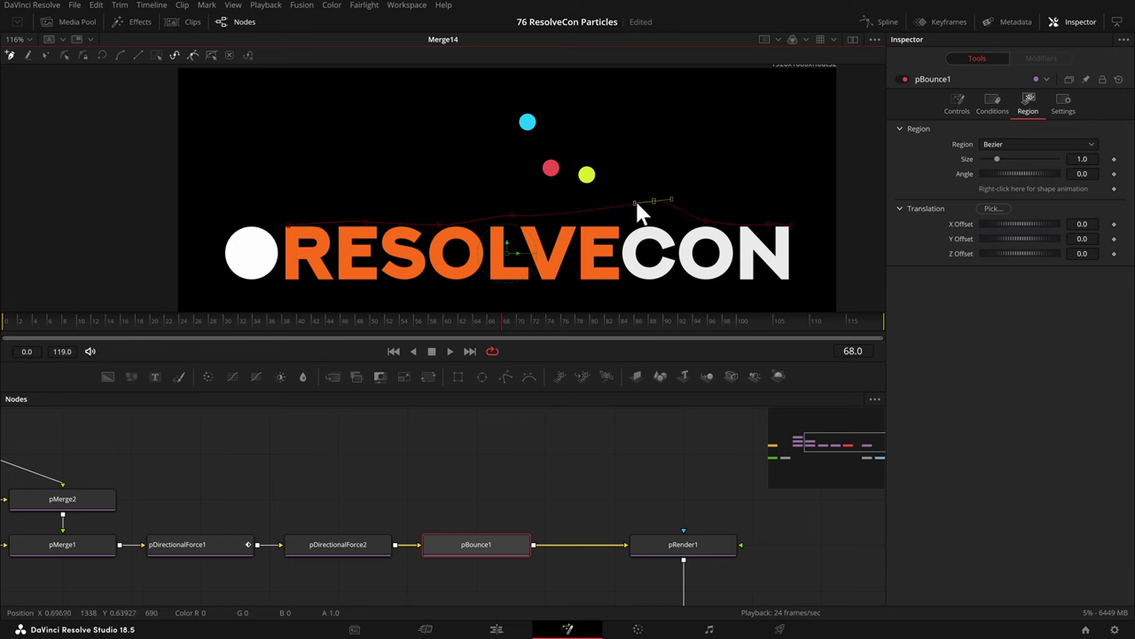
left_click(322, 328)
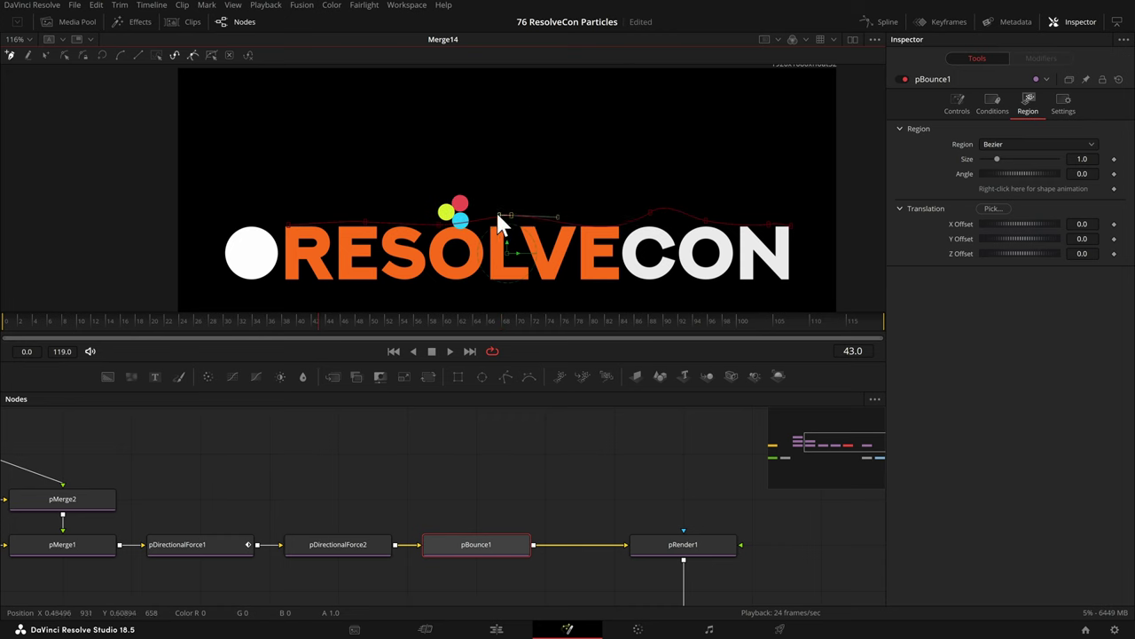
mouse_move(501, 215)
left_mouse_down()
mouse_move(430, 228)
mouse_move(517, 221)
left_mouse_up()
key("space")
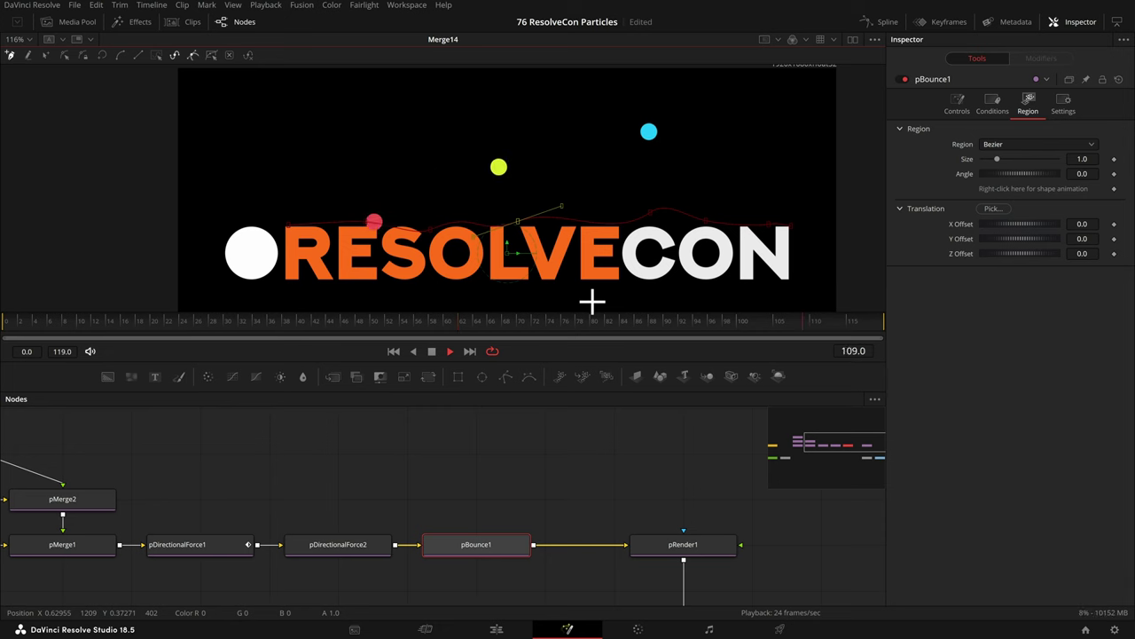
Lower pBounce1's Elasticity to about 0.661 in its Controls and preview the softer bounce
left_click(956, 104)
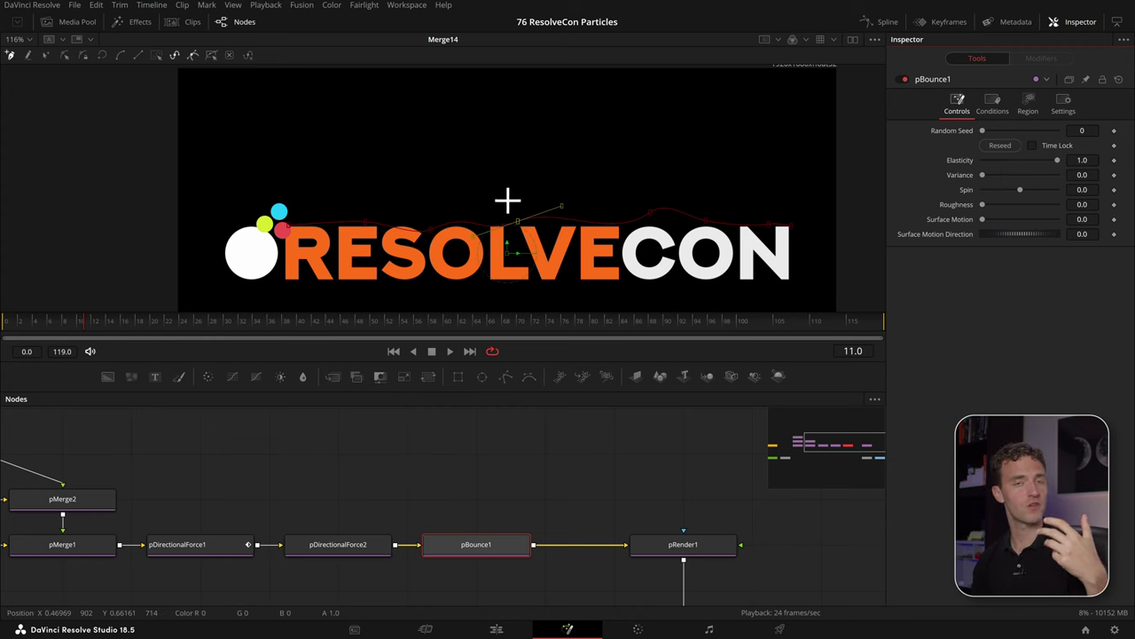
left_click_drag(1055, 159, 1031, 159)
key("space")
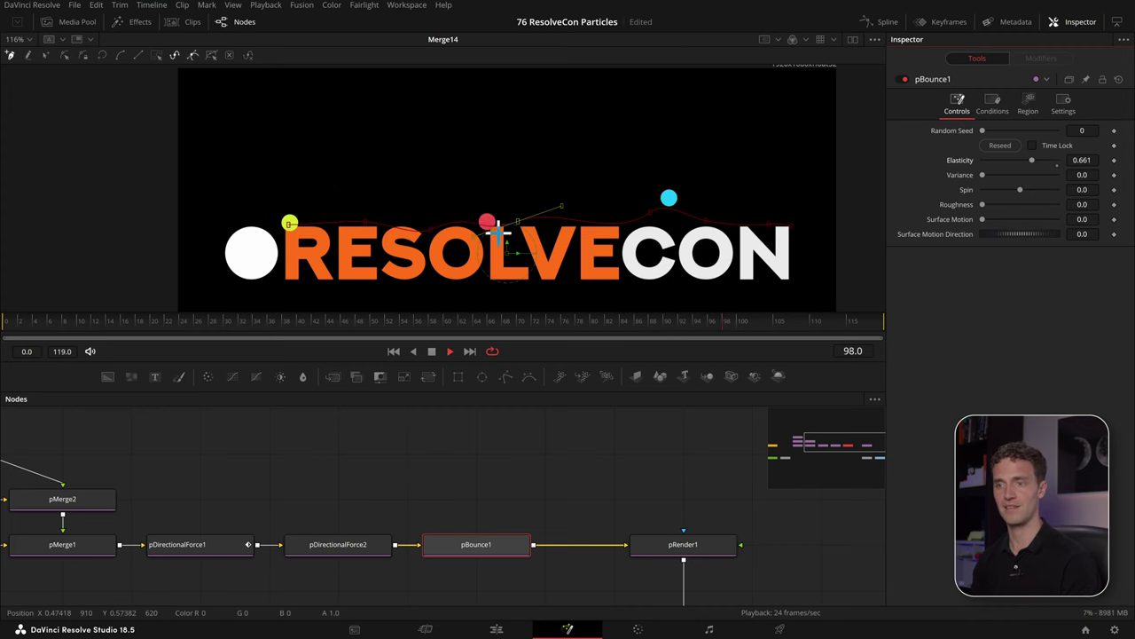
key("space")
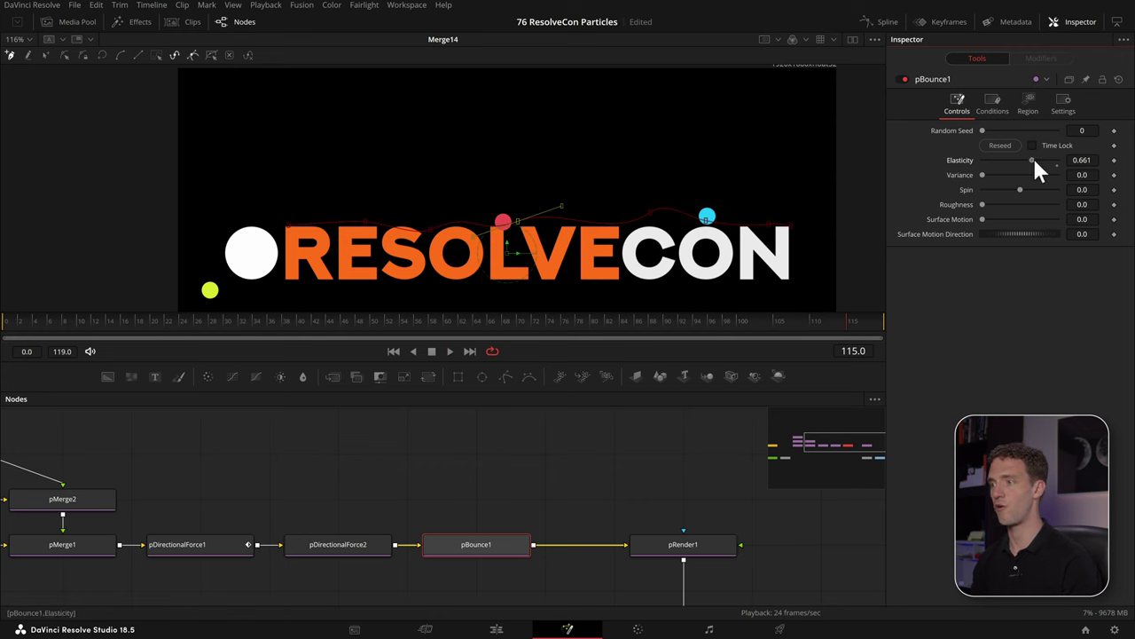
Try Elasticity 1.1 and 1.2, then settle back on 1.0 and replay from the start
left_click(1085, 159)
type("1.1")
key("BackSpace")
type("2")
key("Return")
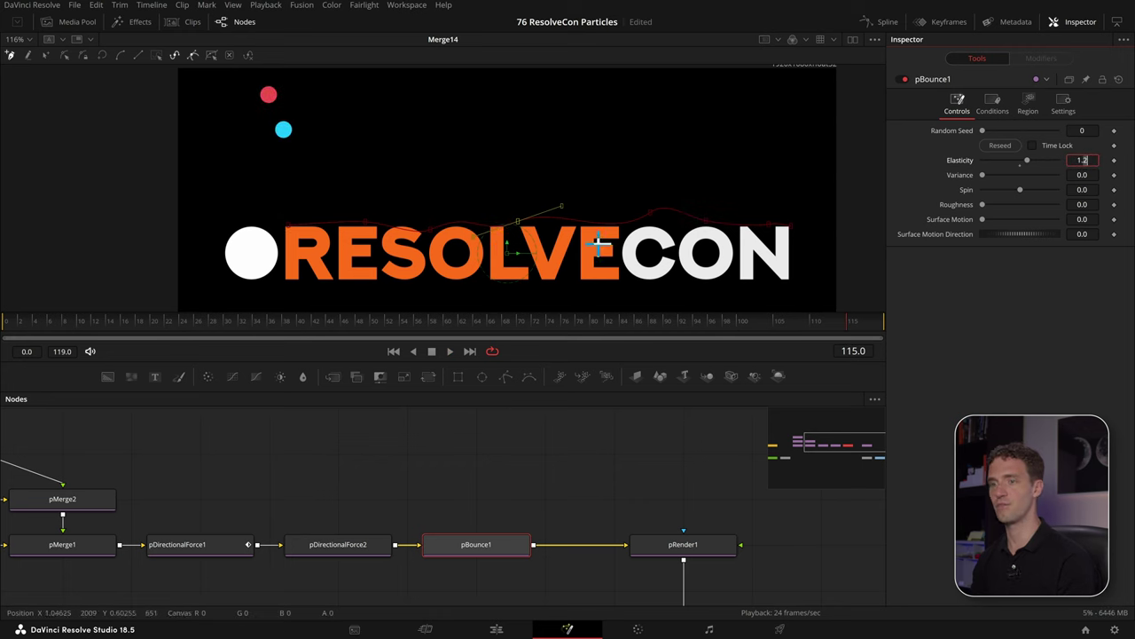
left_click(2, 325)
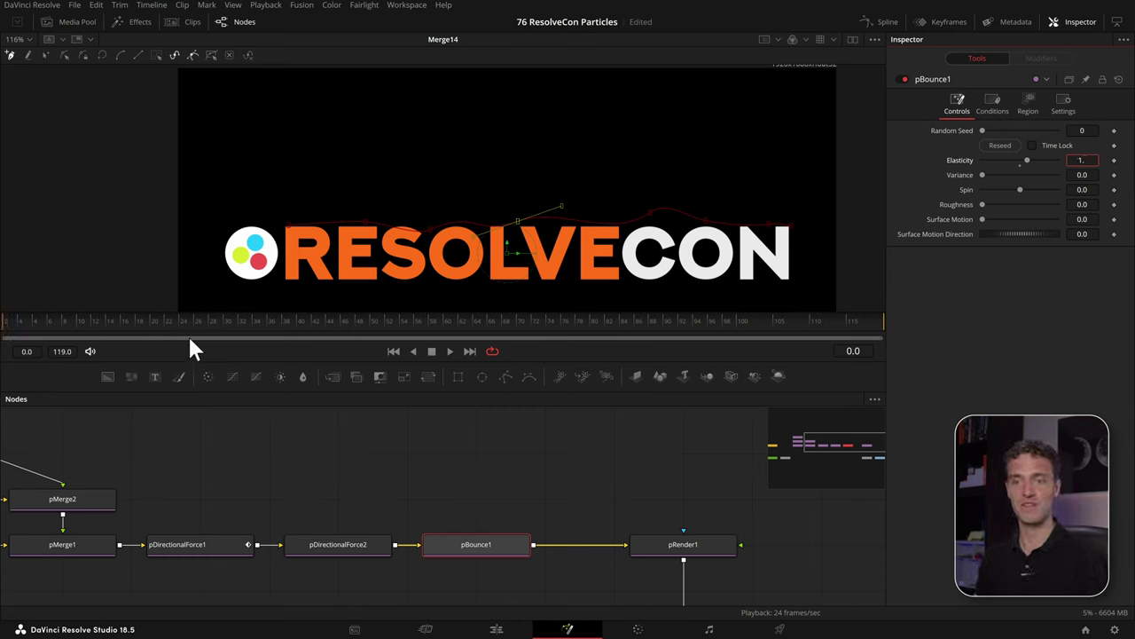
left_click(283, 498)
key("space")
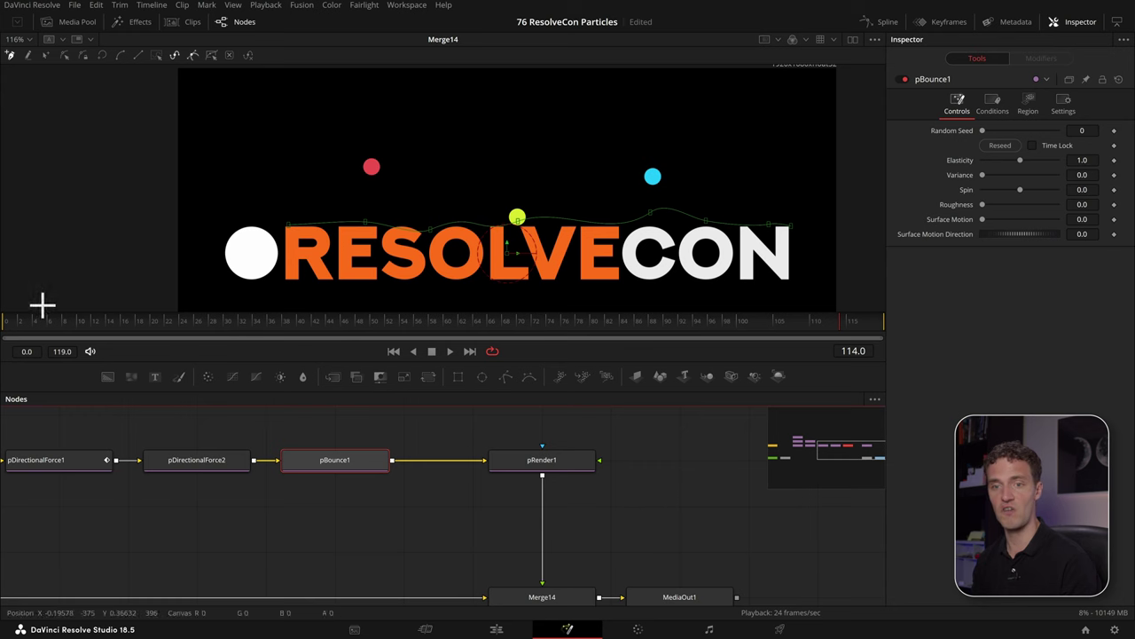
Insert a Time Speed tool after pRender1 from the first frame
left_click(6, 322)
left_click(532, 464)
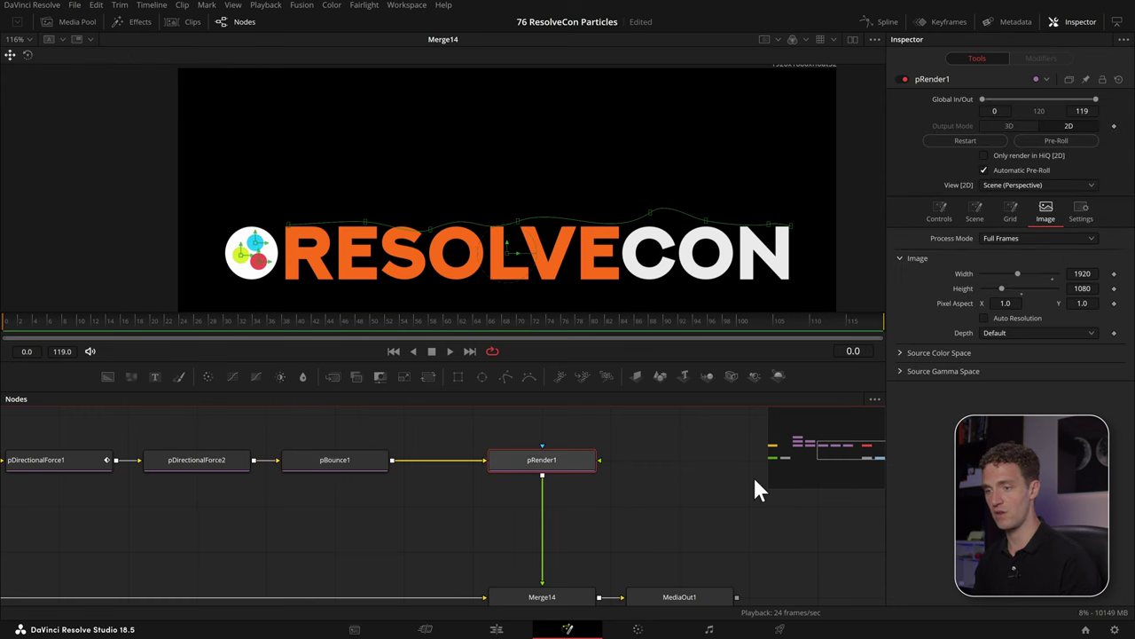
key("shift+space")
type("pbou")
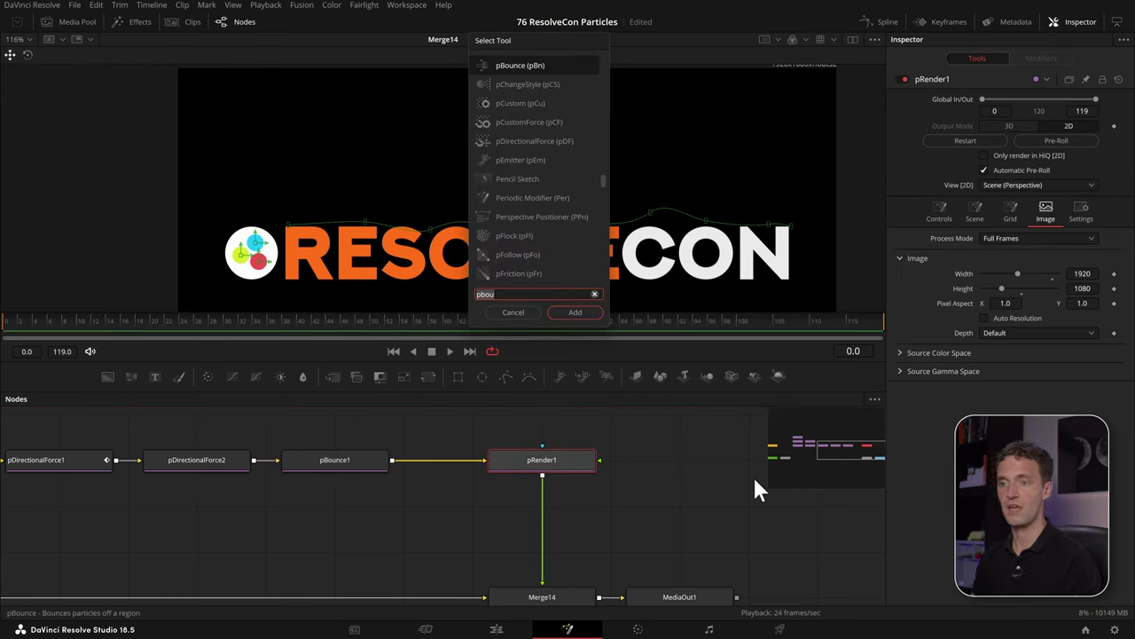
key("BackSpace")
key("BackSpace")
key("BackSpace")
key("BackSpace")
type("tim")
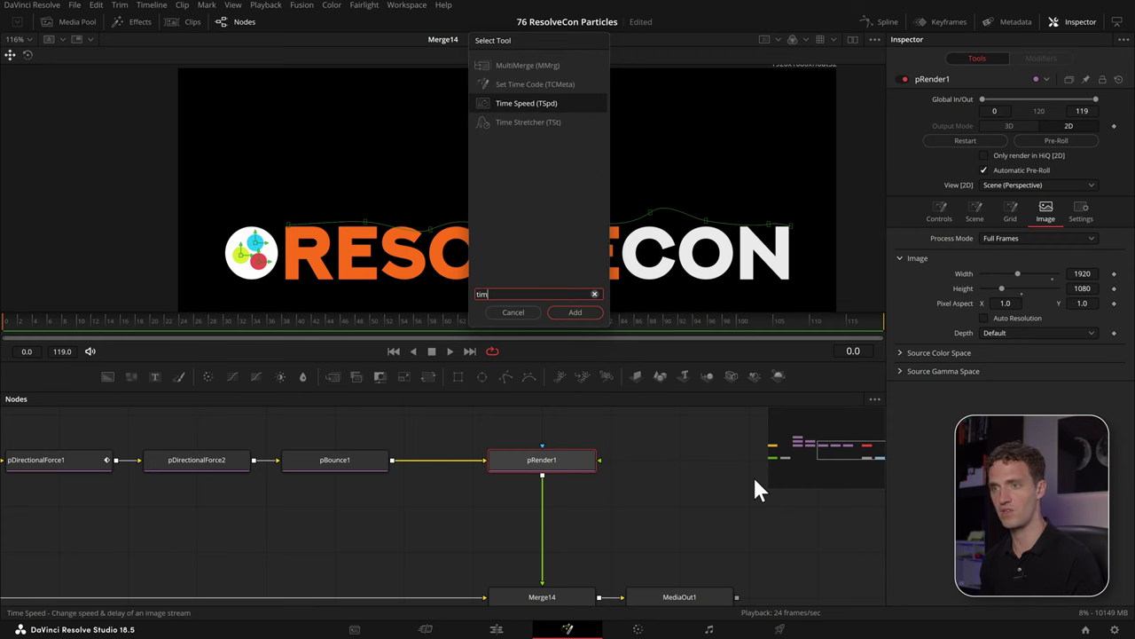
key("Return")
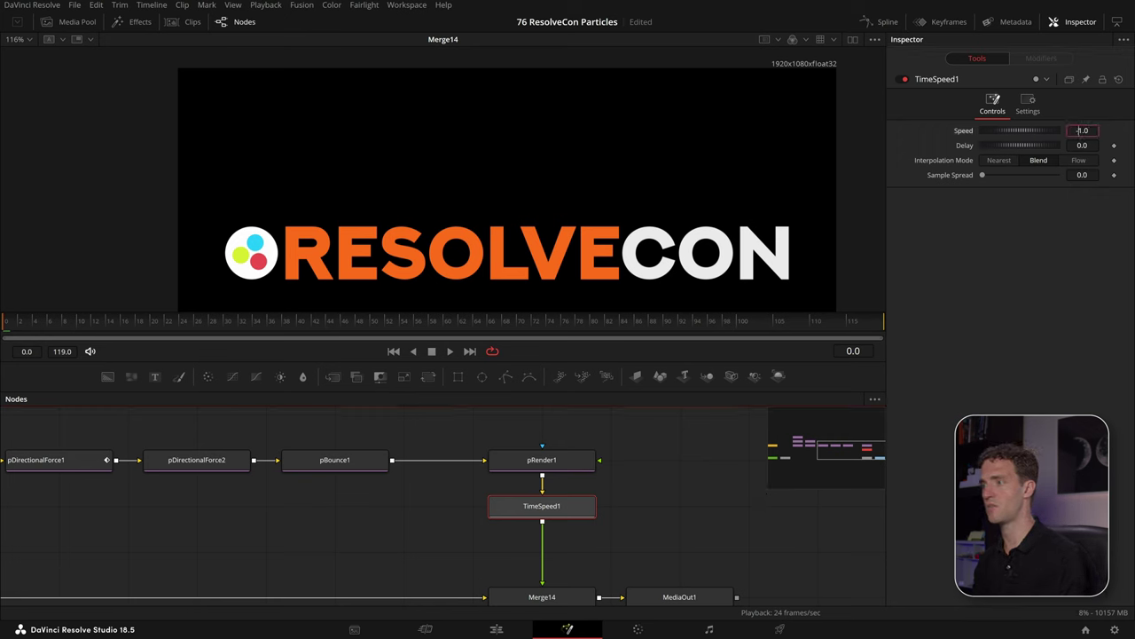
Set the Time Speed to -1.0 and play to check the reversed particles
type("-")
key("Tab")
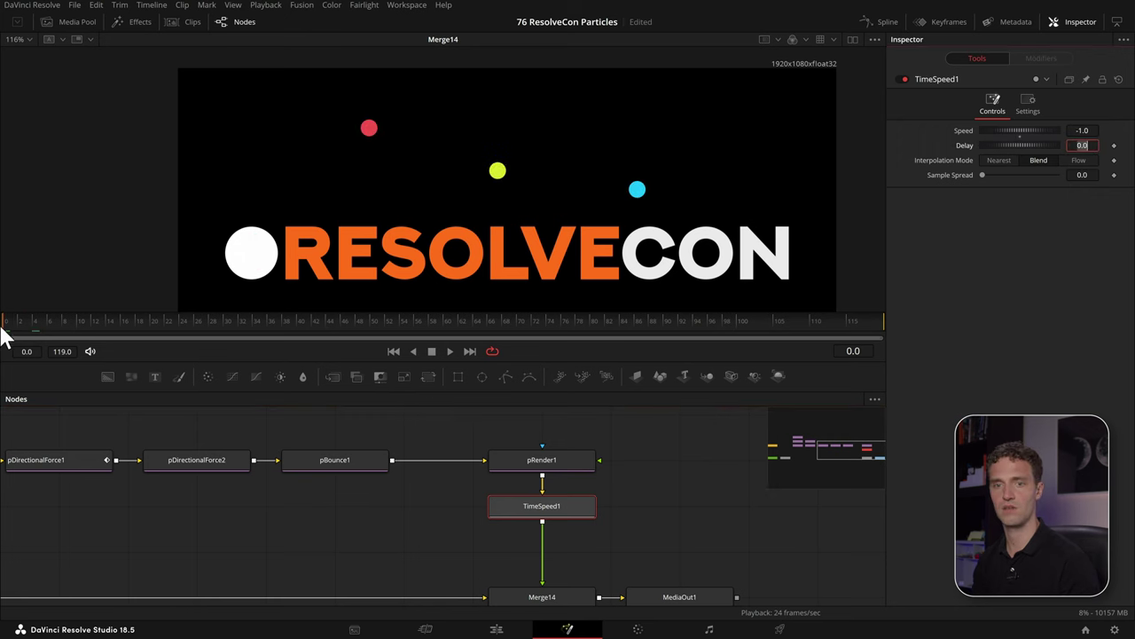
left_click(335, 409)
key("space")
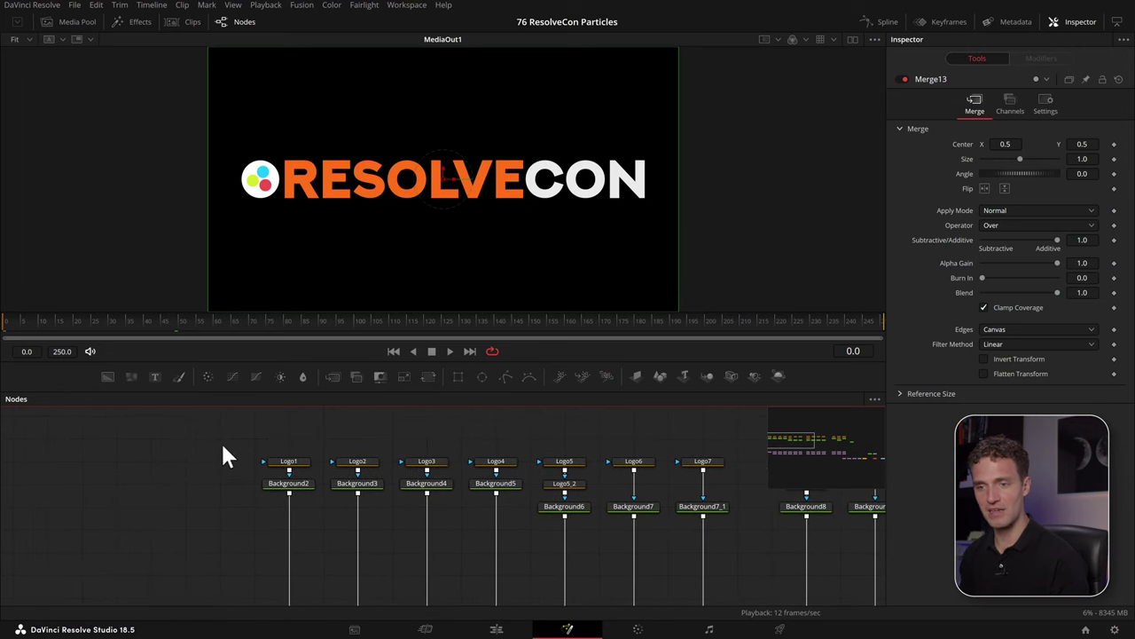
View the cyan and yellow dot sources, Background3 and Background4, in the viewer
left_click(282, 485)
left_click(368, 486, "ctrl")
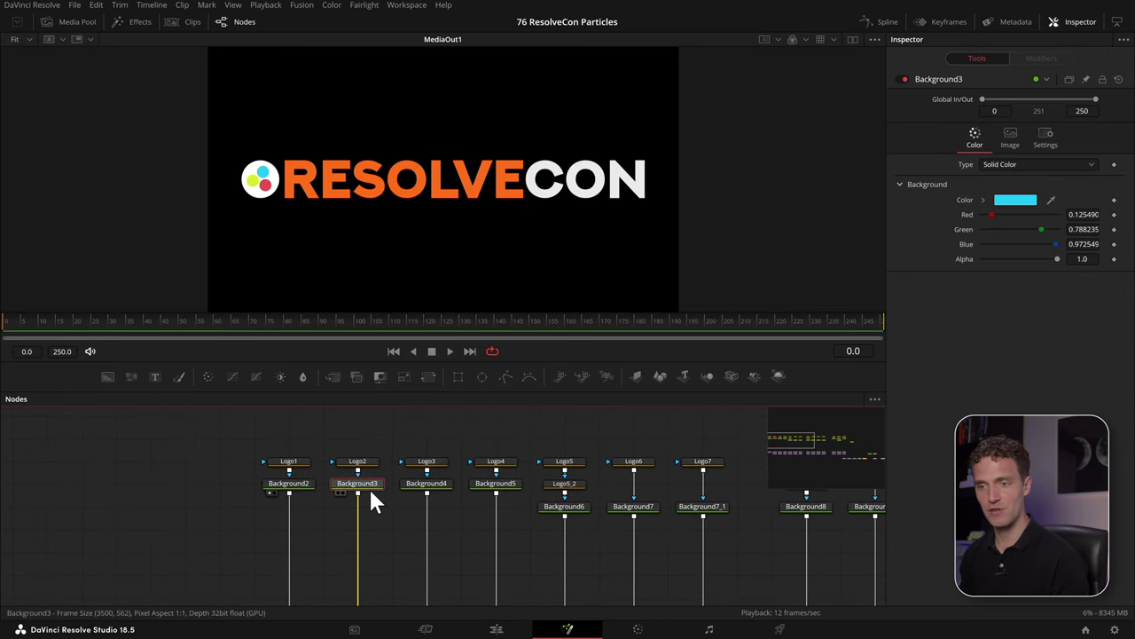
key("1")
left_click(300, 487, "ctrl")
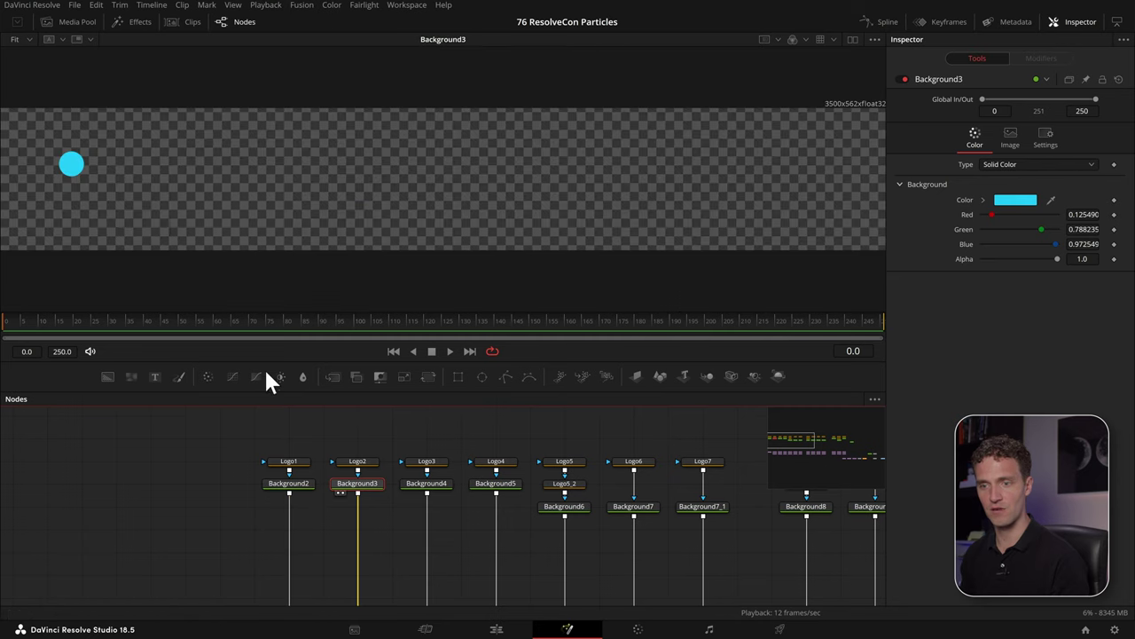
left_click(427, 484)
key("1")
View each letter source in turn: E, R, S, O and L
left_click(633, 506)
key("1")
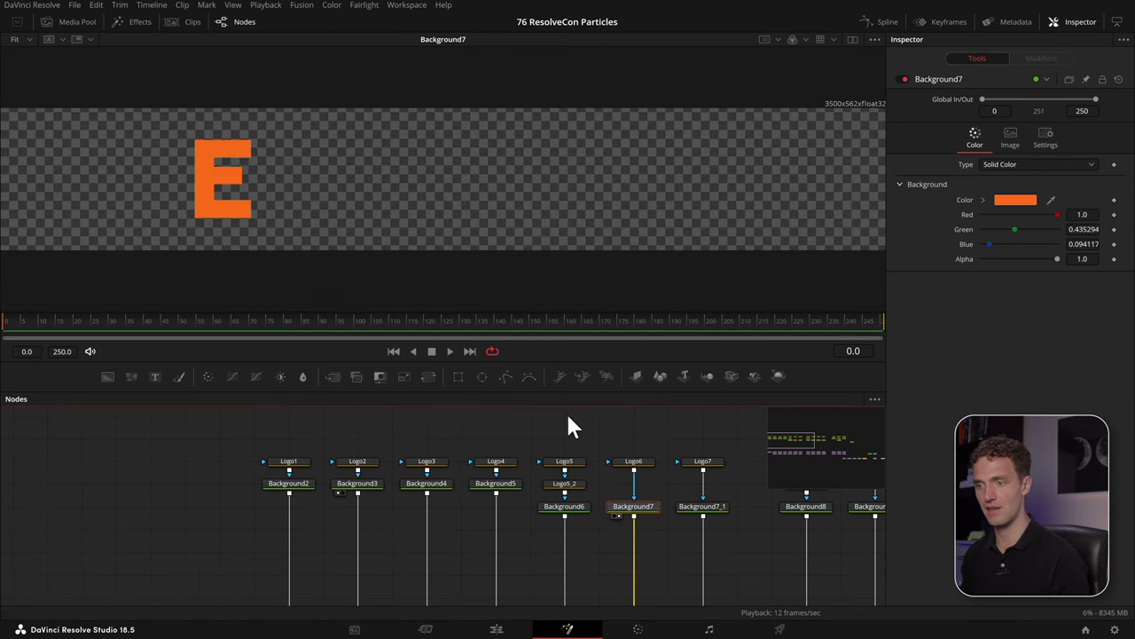
left_click(569, 504)
key("1")
left_click(701, 507)
key("1")
left_click_drag(724, 523, 555, 521)
left_click(620, 508)
key("1")
left_click(687, 505)
key("1")
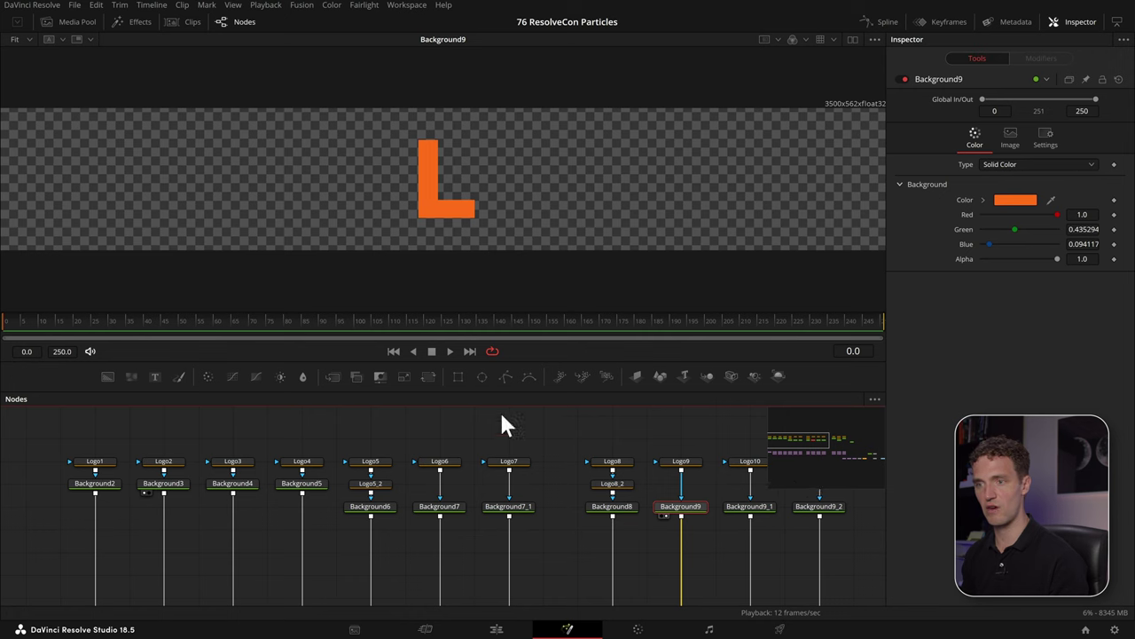
Inspect a letter's pEmitter, pMerge5 and the emitter's Bitmap style, then pan along the merge chain
scroll(536, 466, "down", 3)
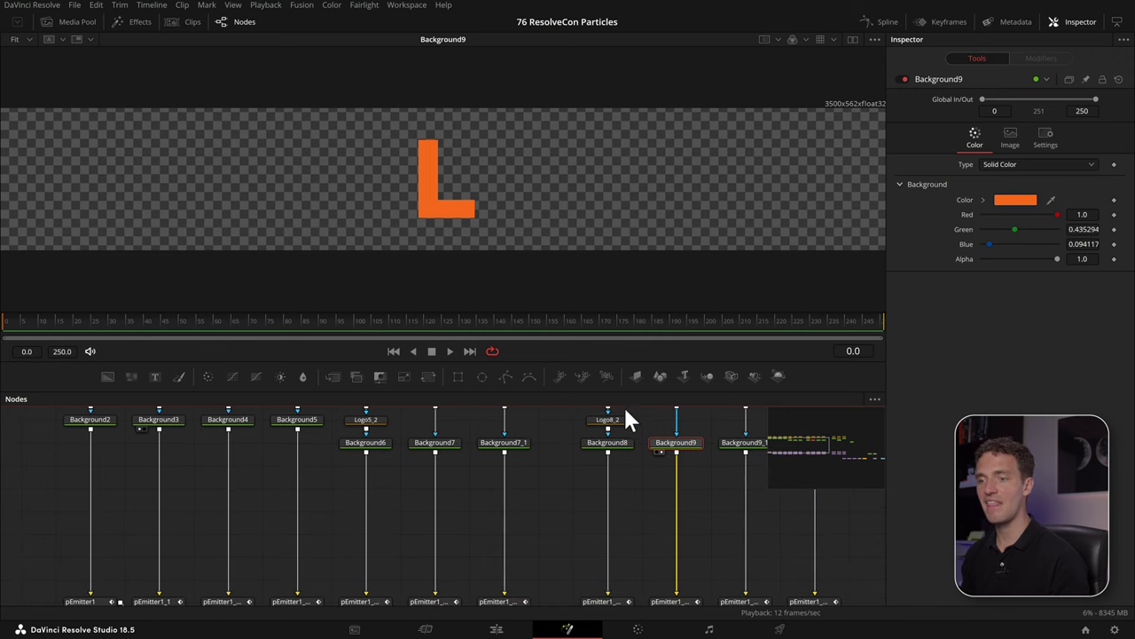
scroll(433, 533, "down", 5)
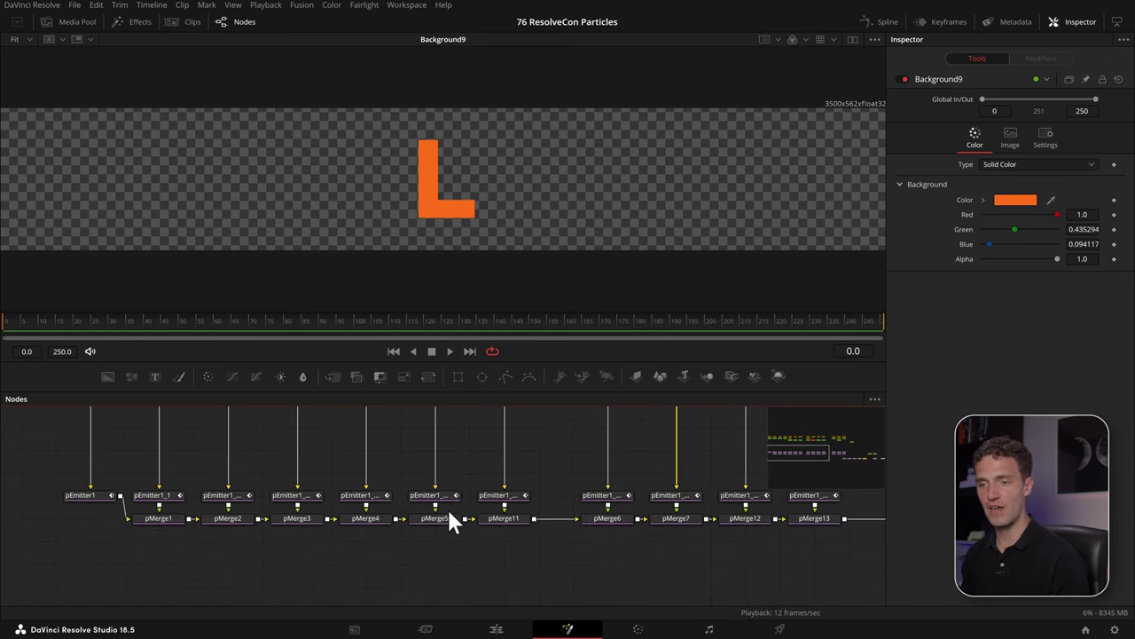
left_click(436, 497)
key("1")
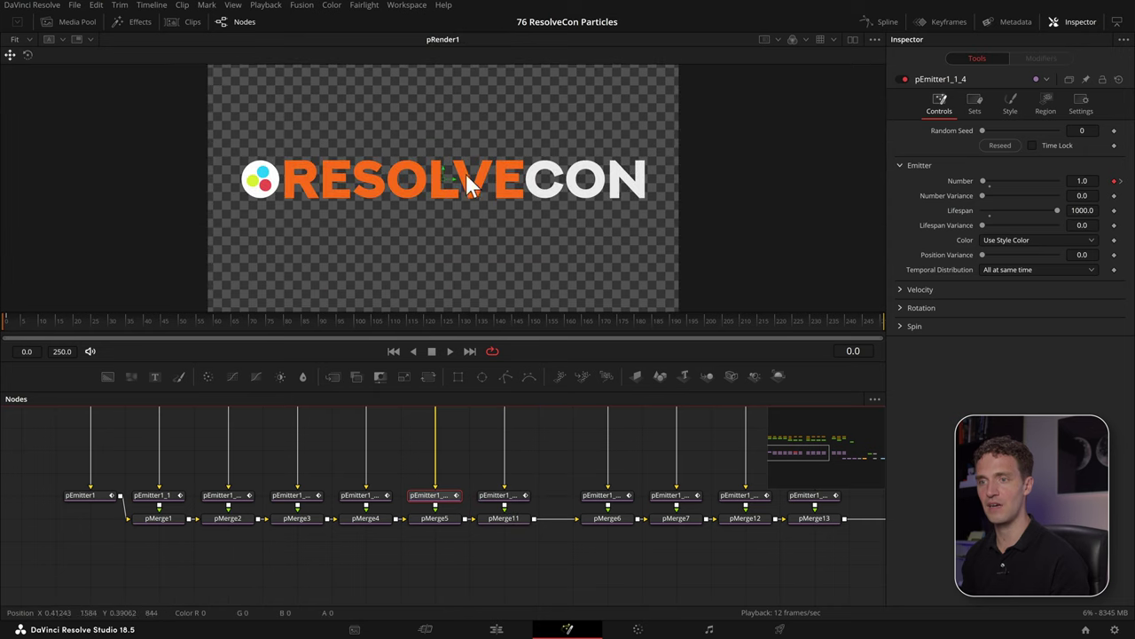
left_click(435, 519)
scroll(768, 516, "right", 10)
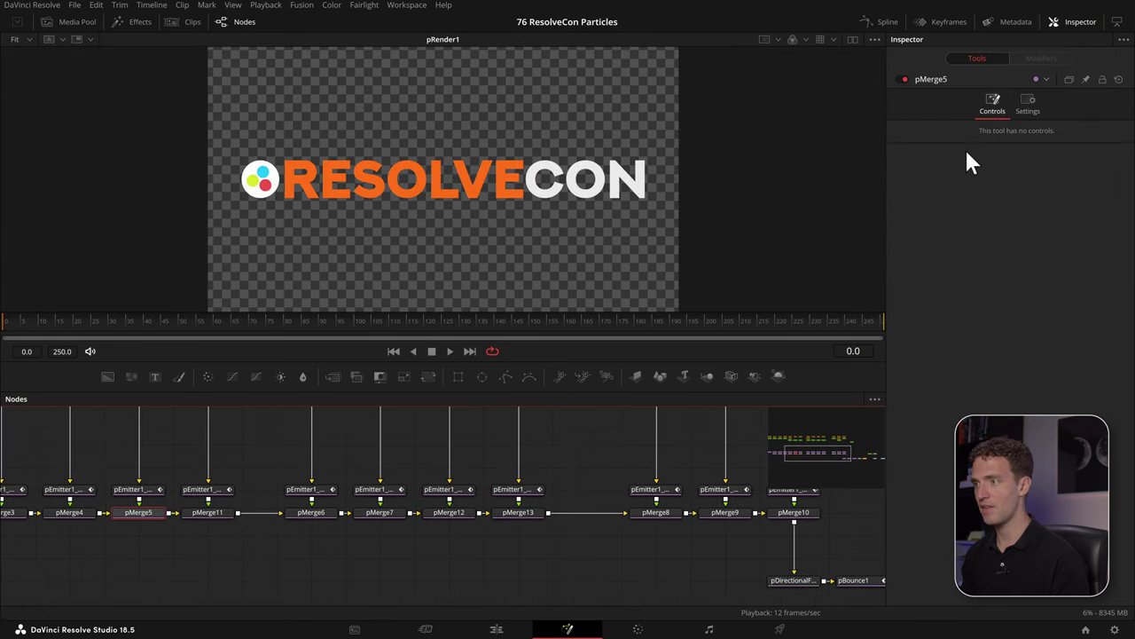
left_click(149, 491)
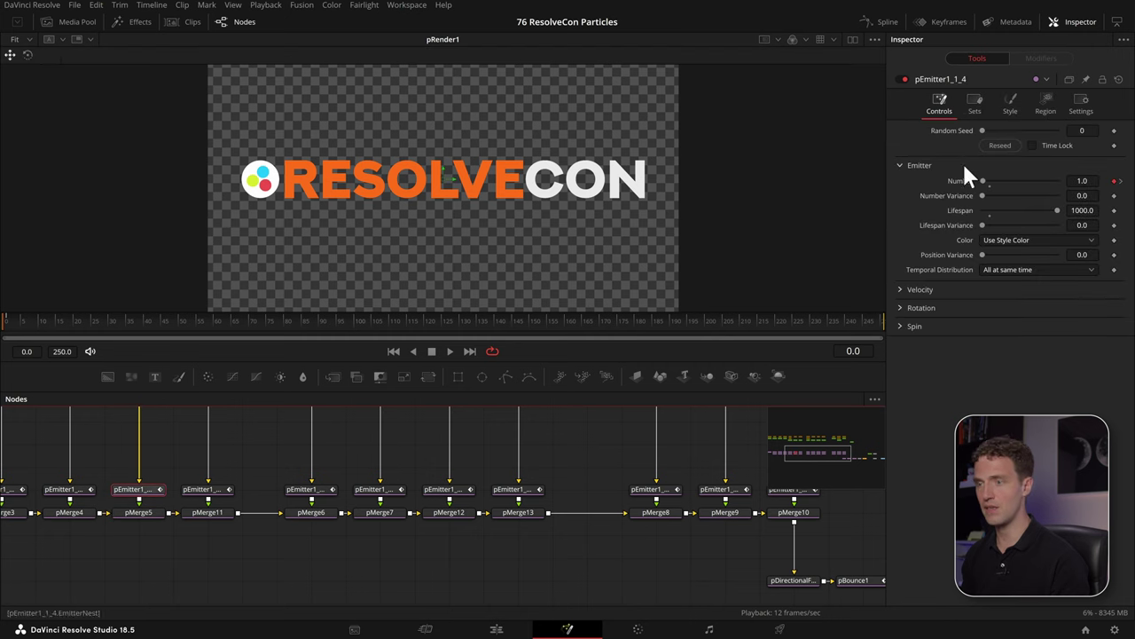
left_click(1011, 107)
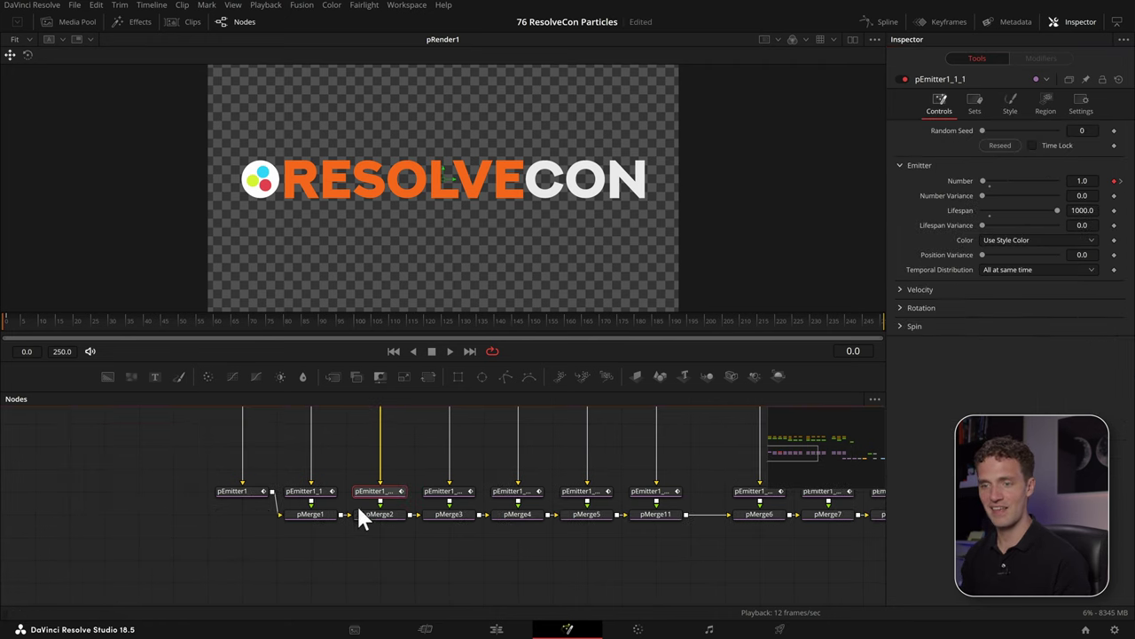
left_click_drag(804, 512, 223, 470)
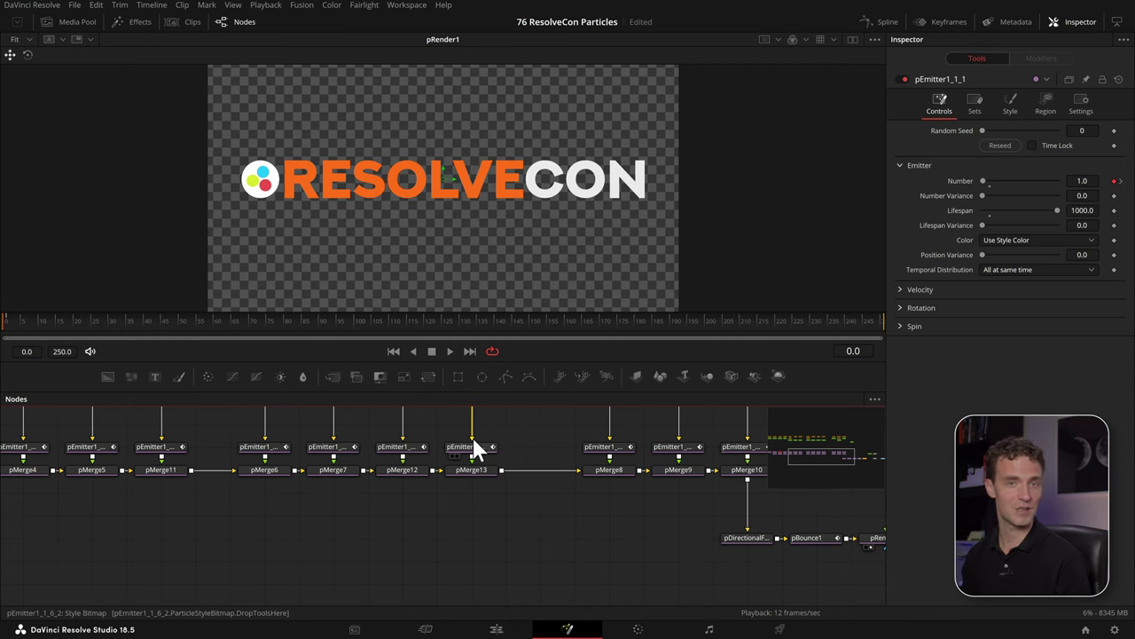
Check the downward directional force, then bypass pBounce1 and play to see letters fall freely
left_click_drag(724, 474, 438, 473)
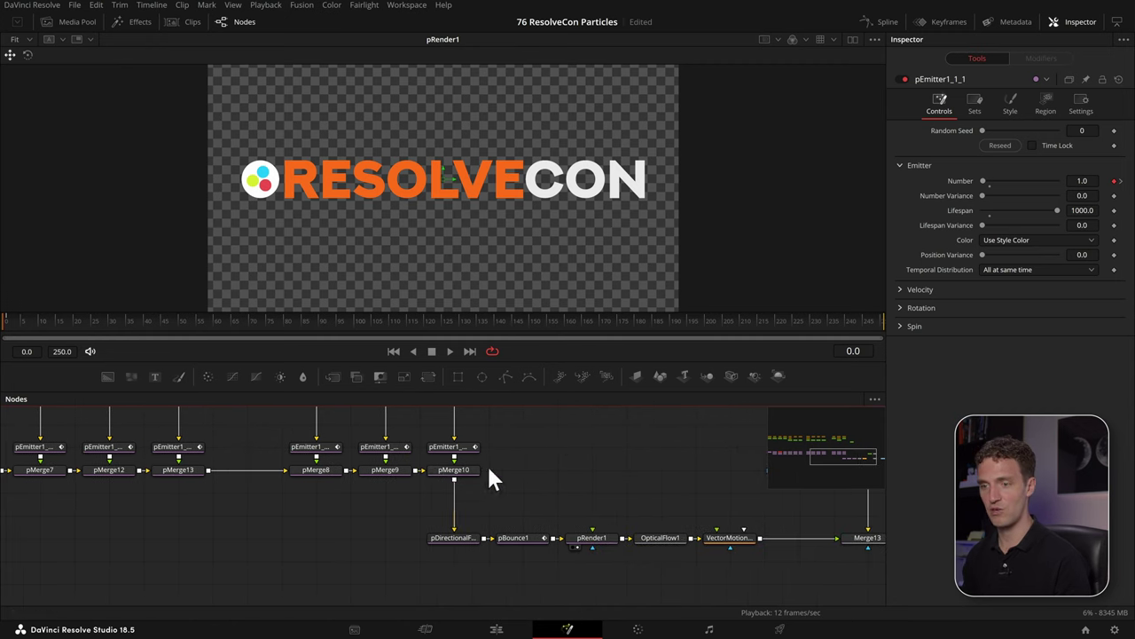
left_click(469, 543)
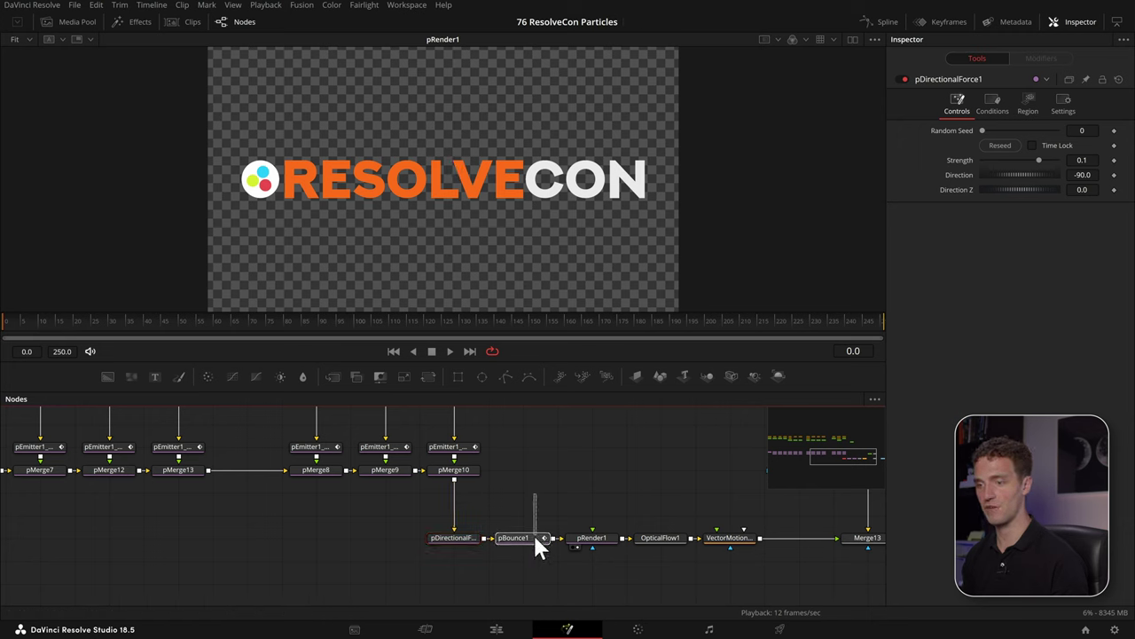
key("ctrl+p")
key("space")
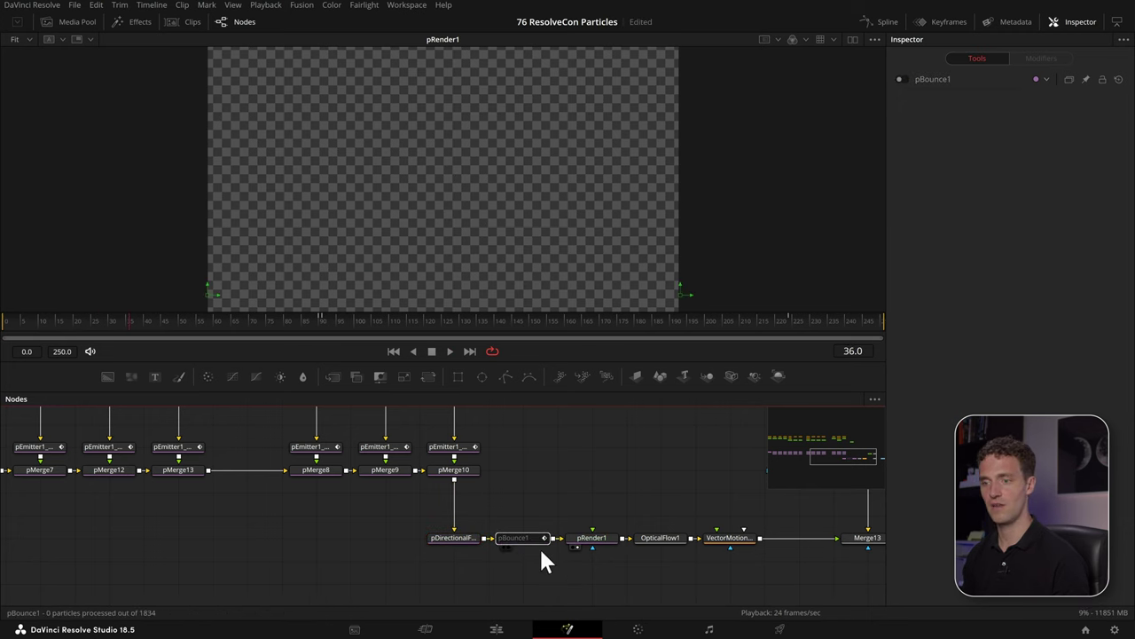
Re-enable pBounce1, check its Region floor Line, and play from frame 0
left_click(532, 540)
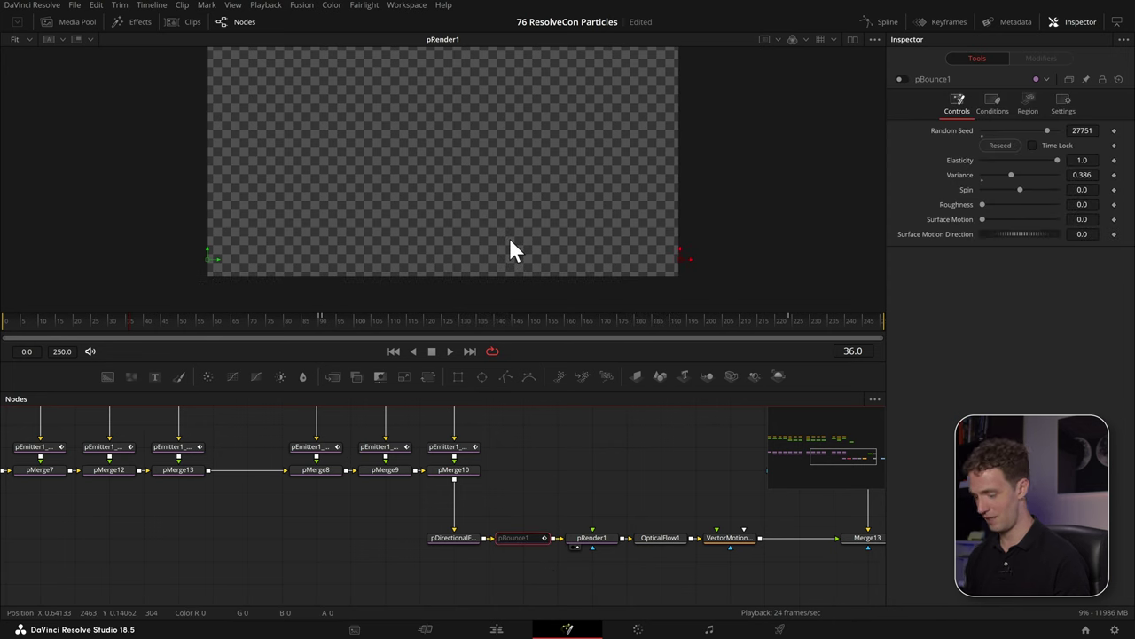
key("ctrl+p")
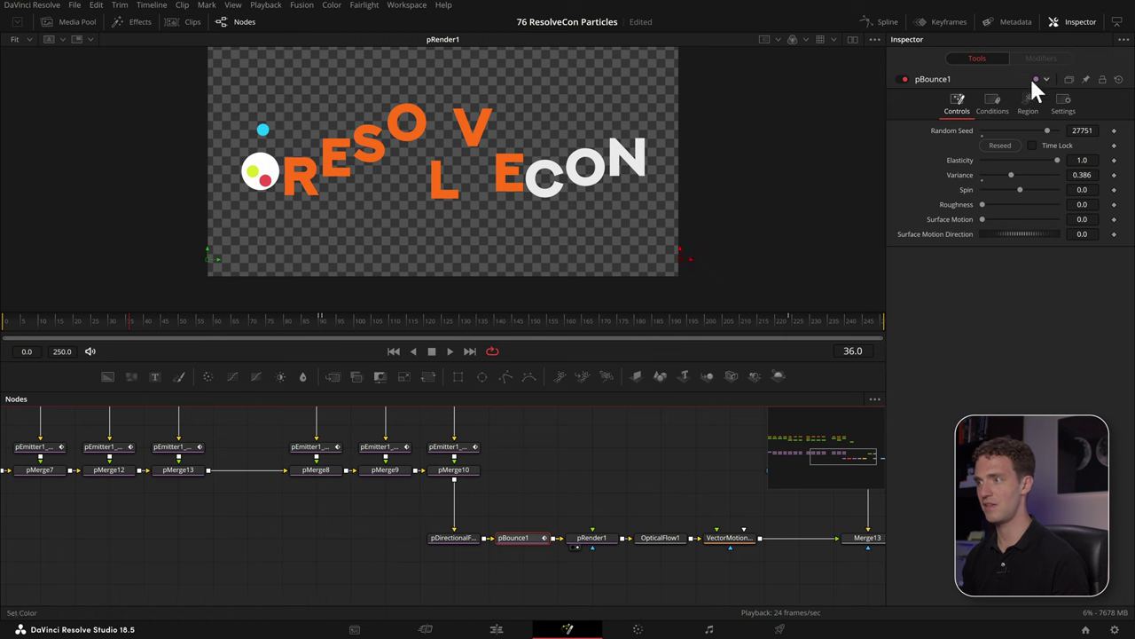
left_click(1029, 105)
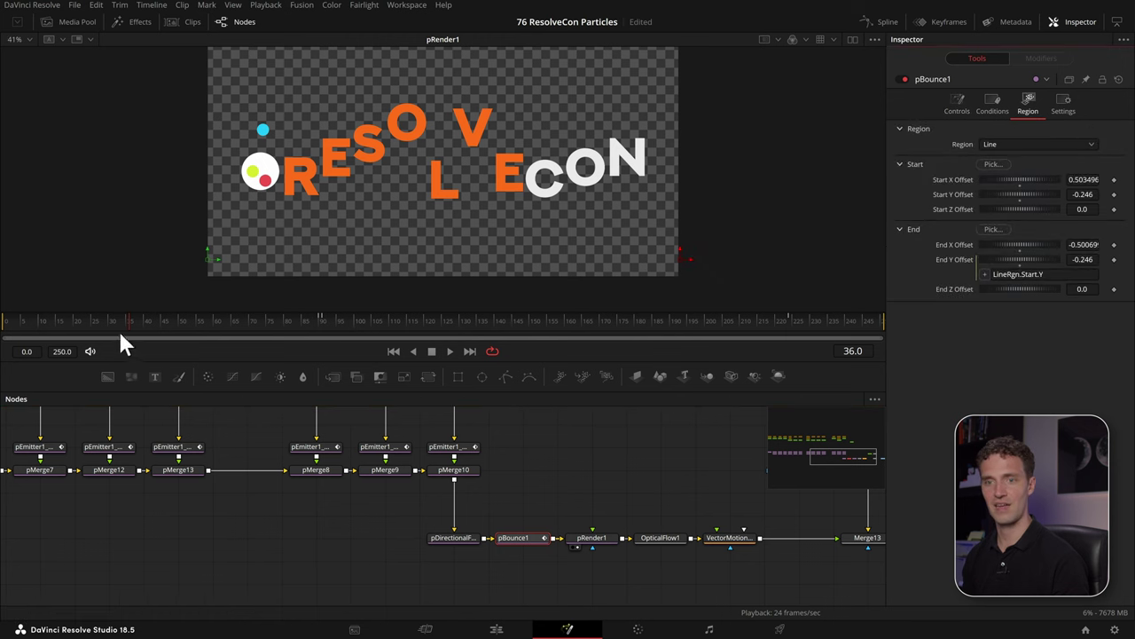
left_click_drag(122, 342, 5, 330)
key("space")
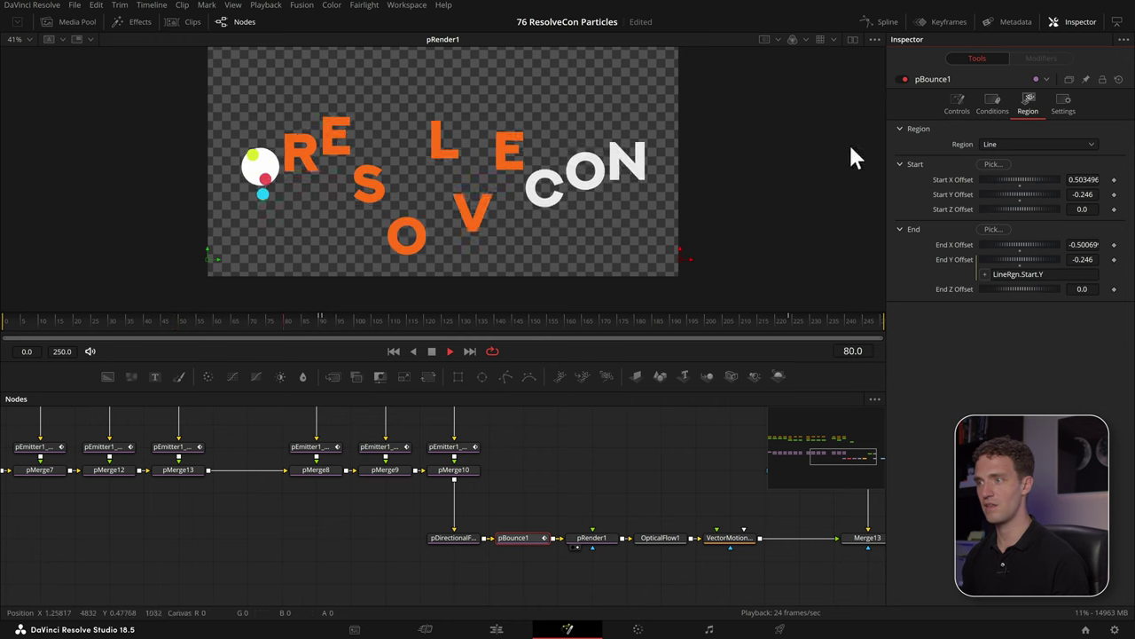
key("space")
Review the bouncing letters with pBounce1's main settings shown, stopping at frame 97
left_click(959, 107)
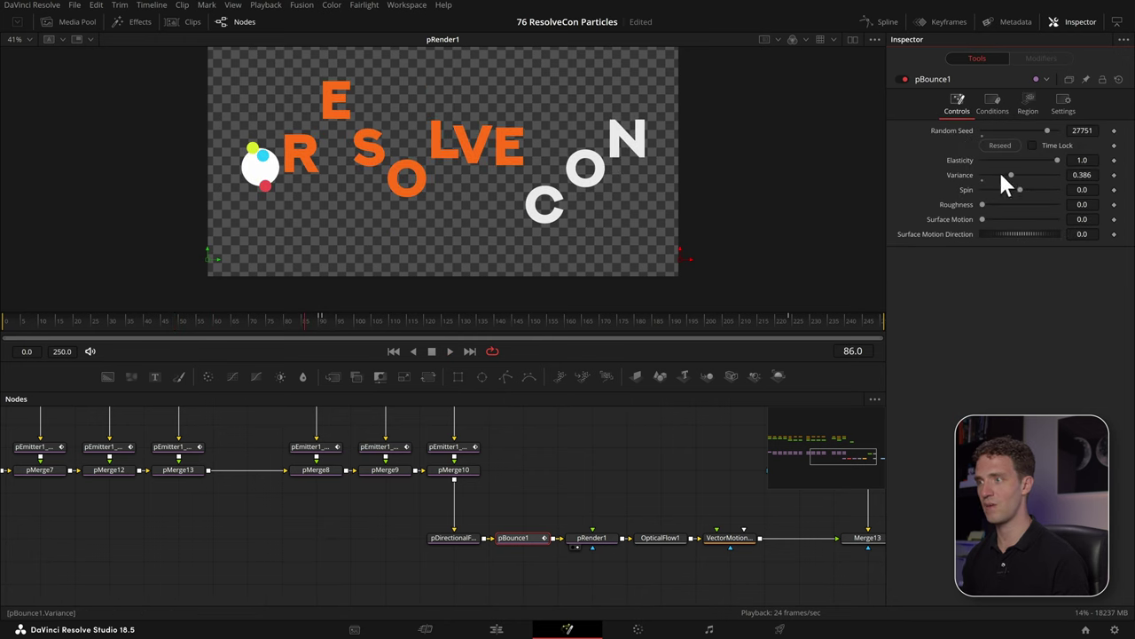
key("space")
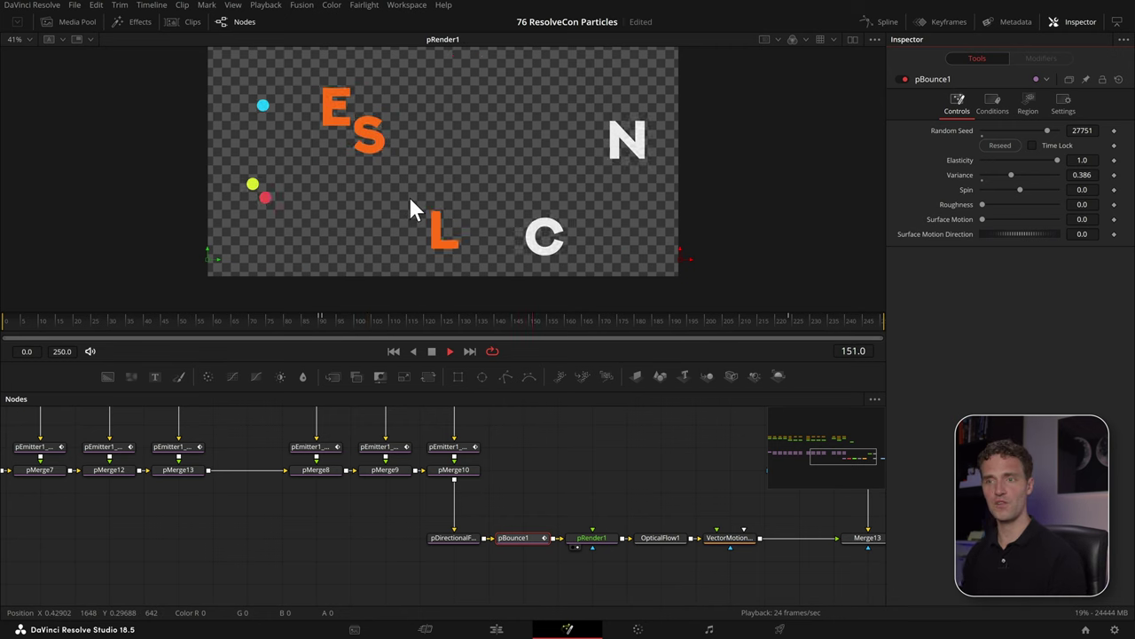
key("space")
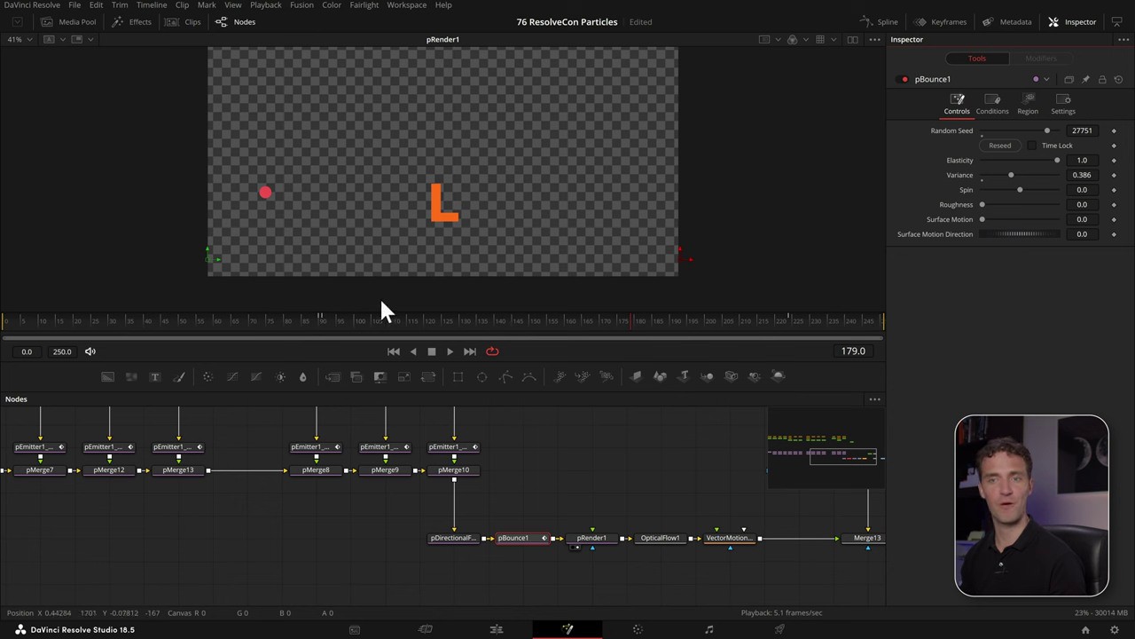
key("space")
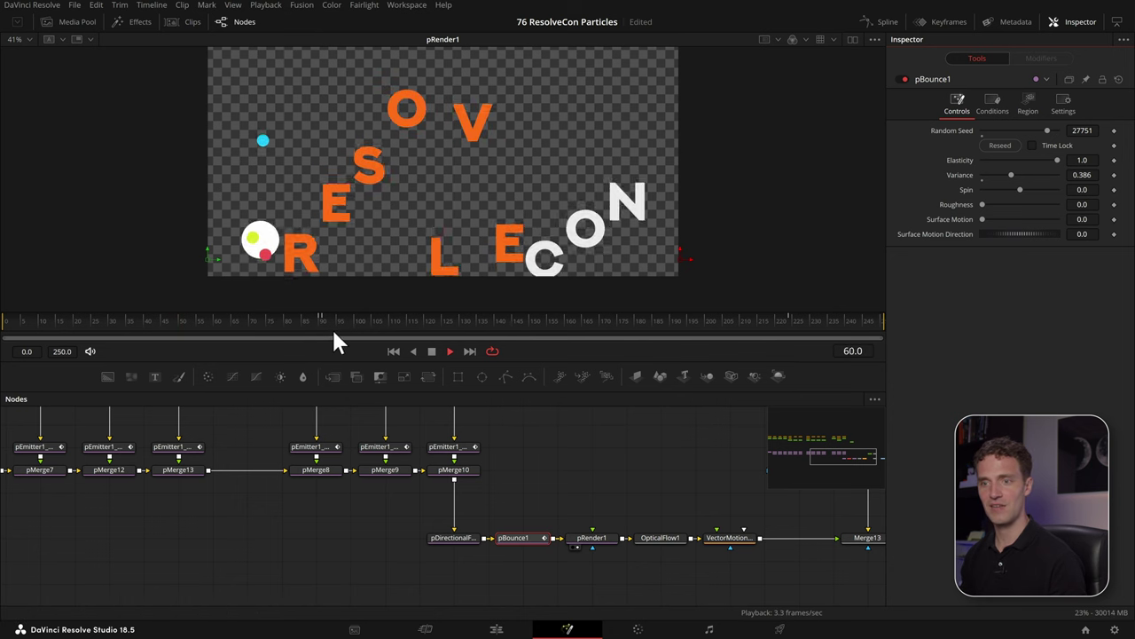
key("space")
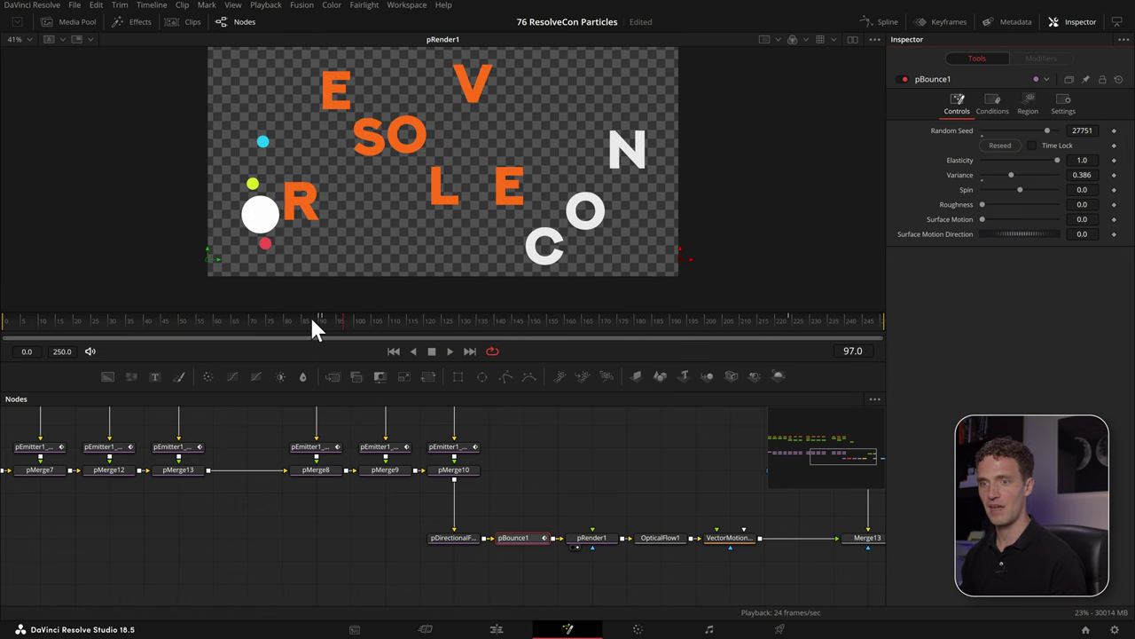
Lower pBounce1's Conditions Probability to about 0.452 so some letters fall through
left_click(994, 106)
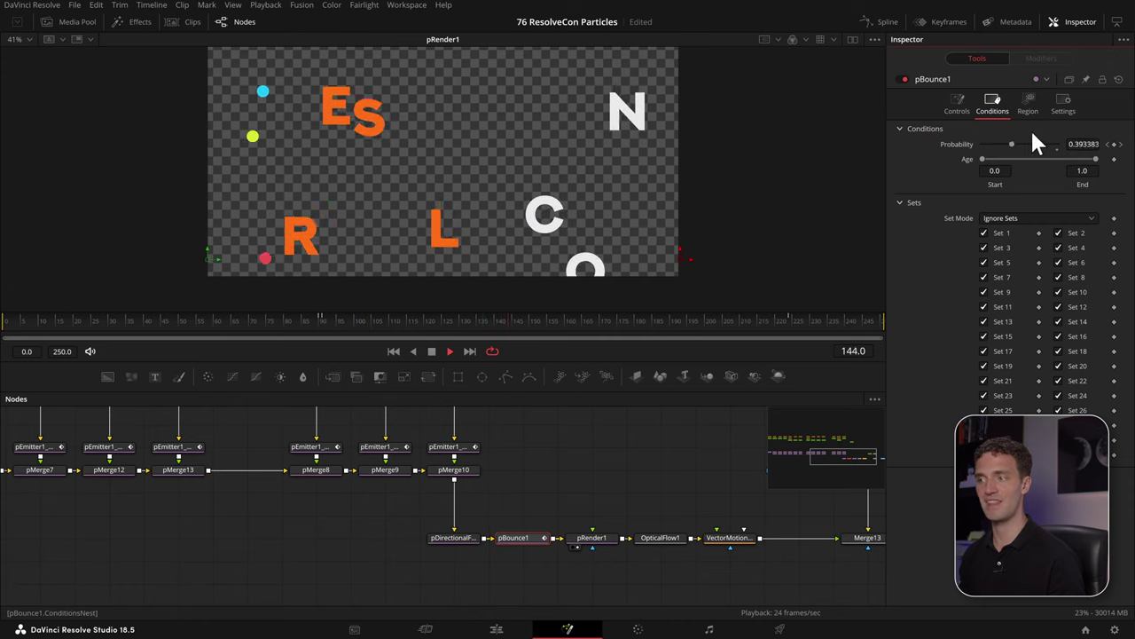
left_click_drag(1025, 143, 951, 144)
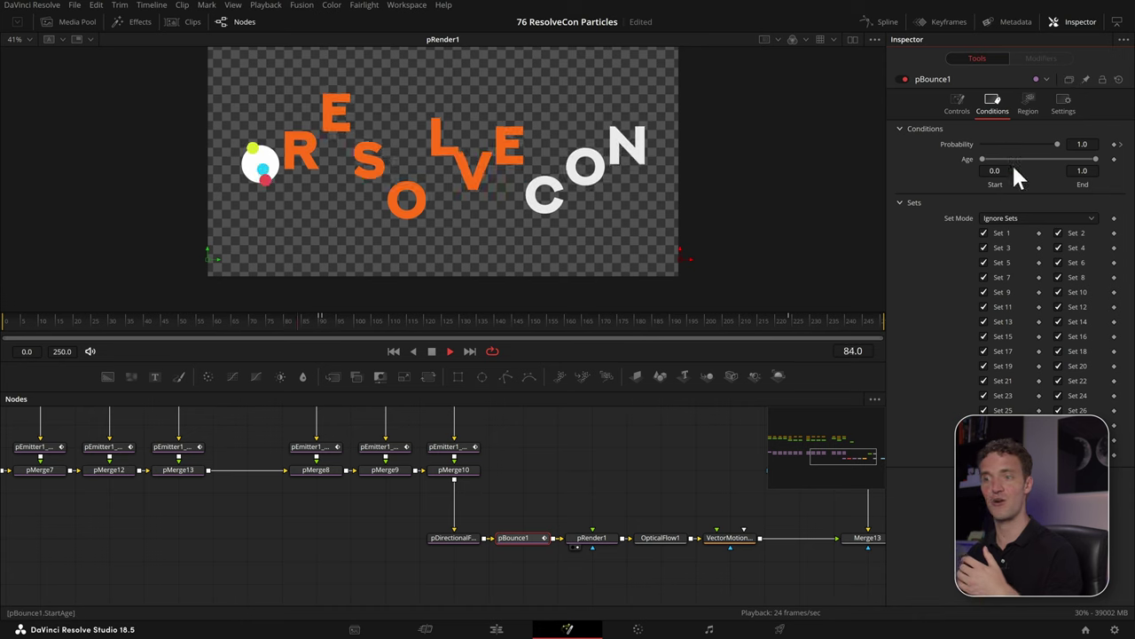
left_click_drag(1003, 152, 1002, 155)
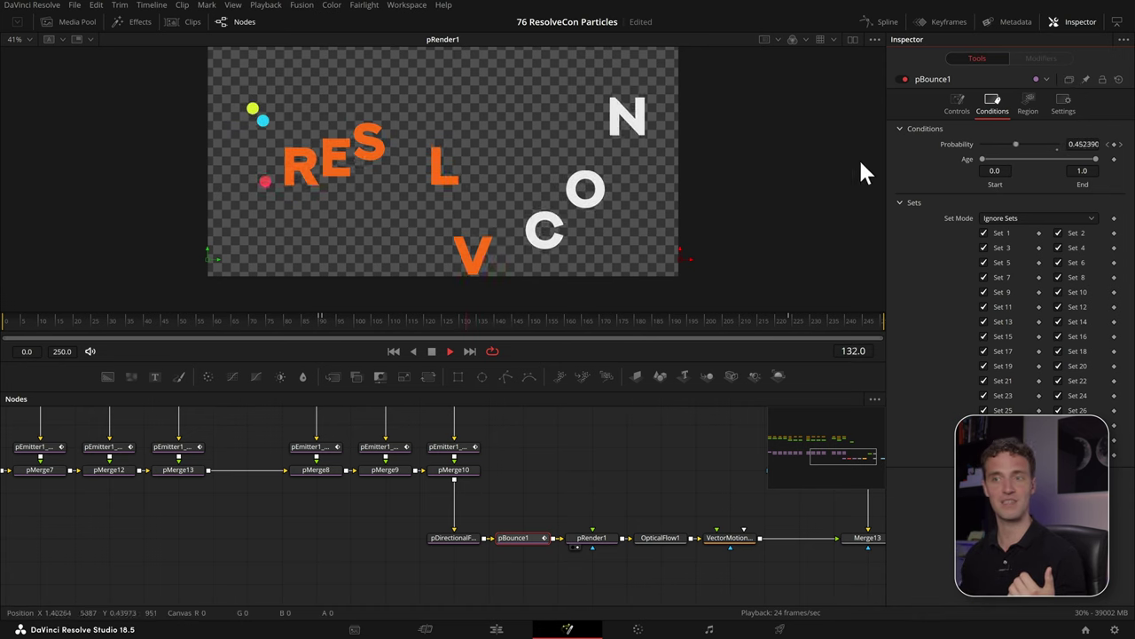